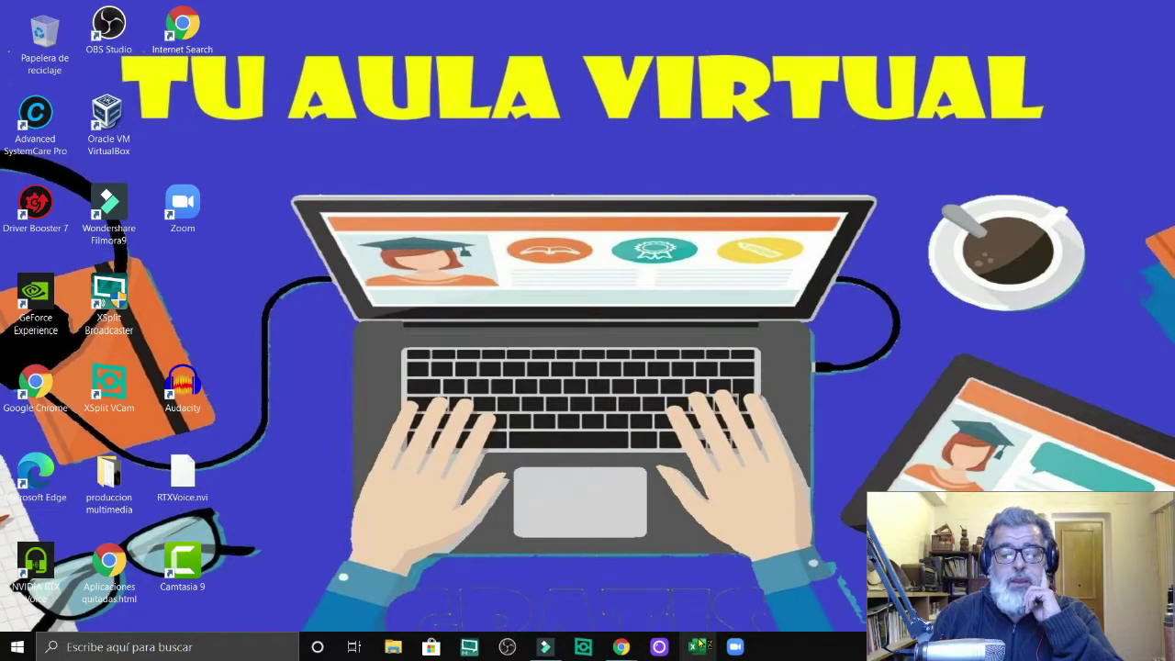
Launch Excel, create a blank workbook, and enter Enero in cell A2.
left_click(698, 646)
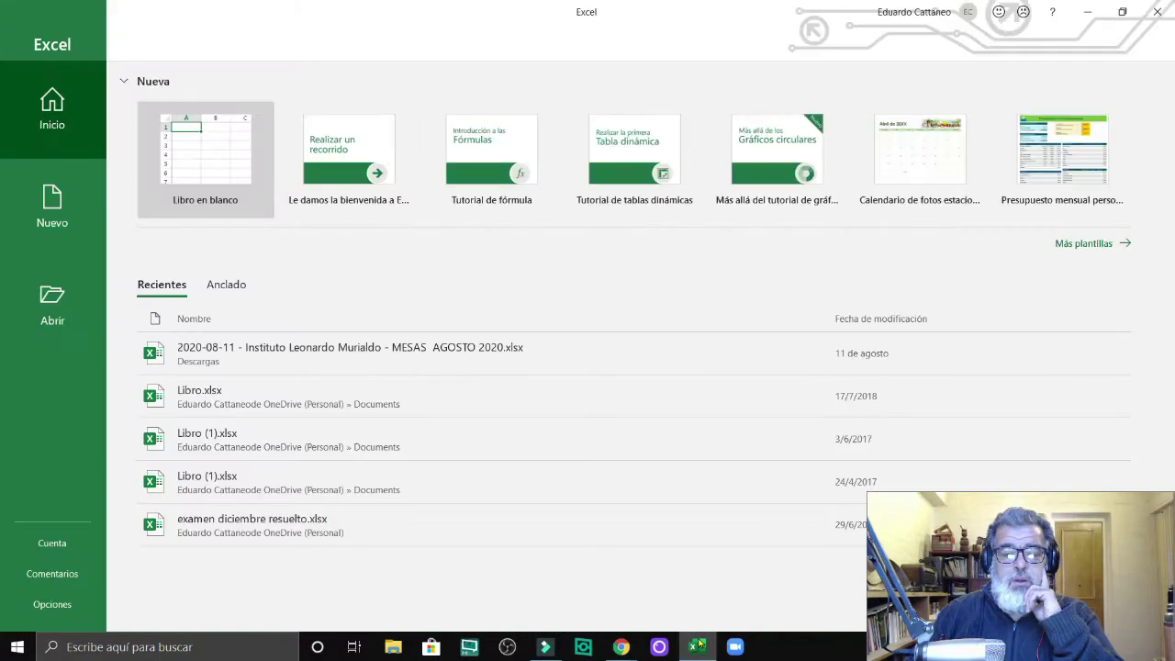
left_click(188, 154)
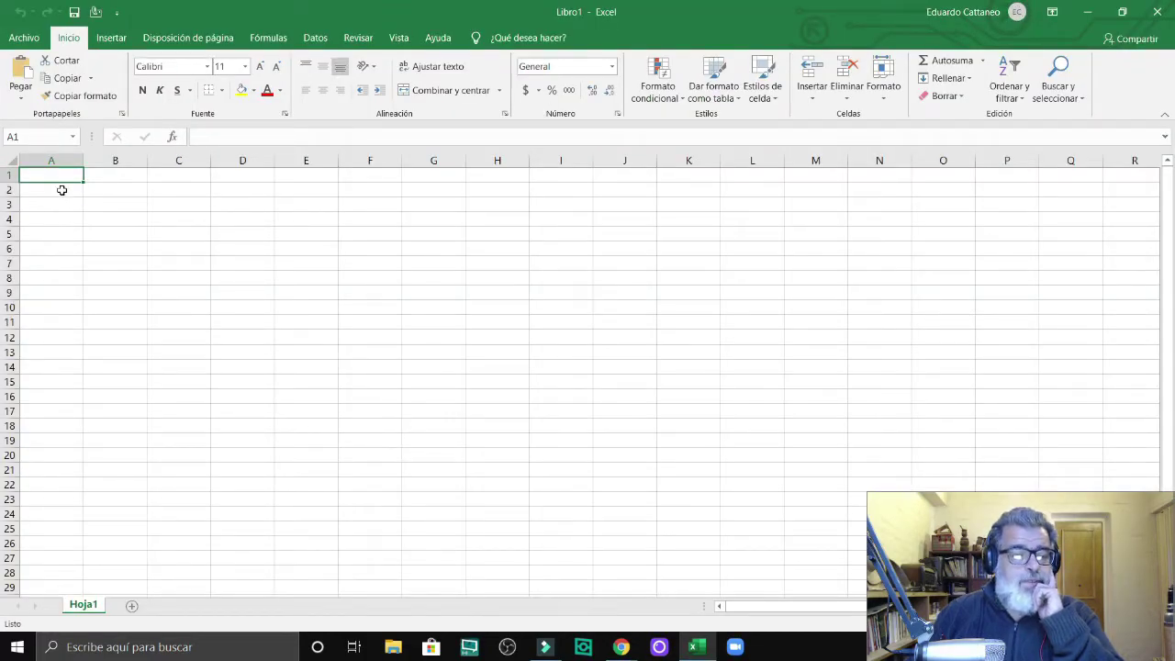
left_click(61, 189)
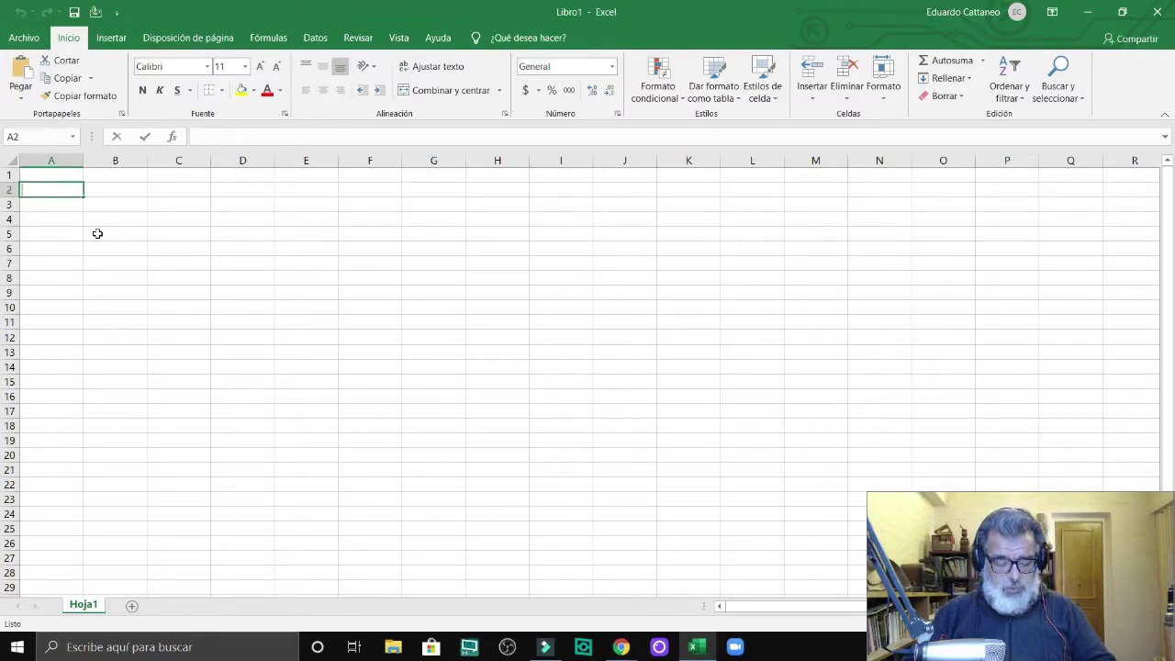
type("Enero")
key("Return")
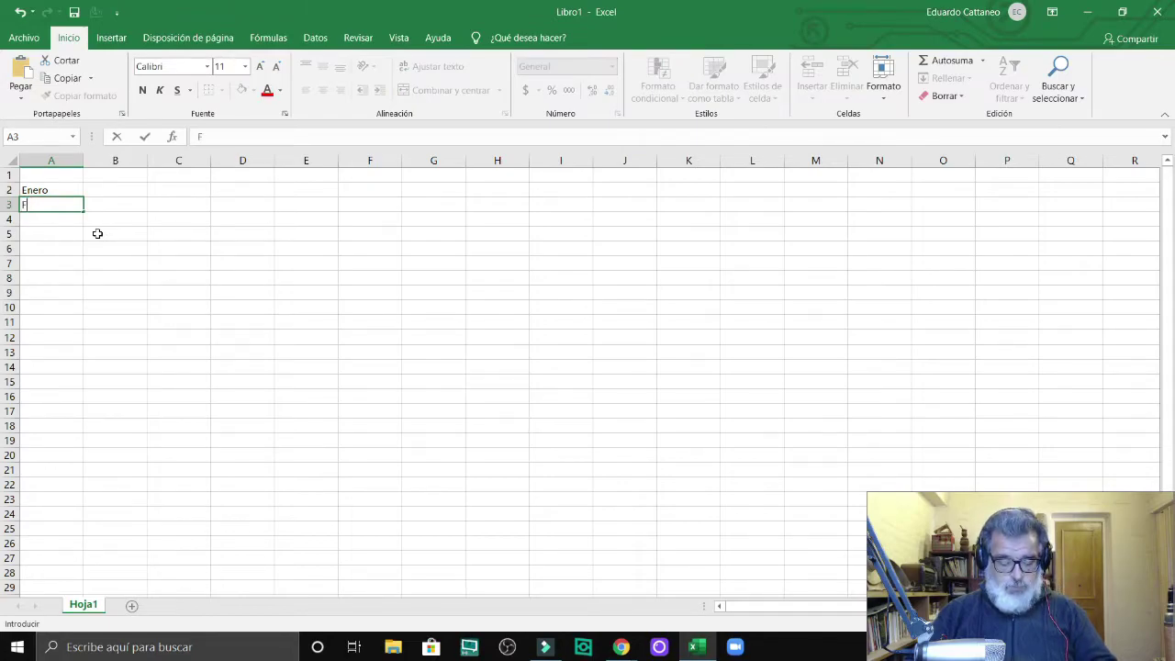
Add Febrero and Marzo in A3:A4, then clear them so only Enero remains.
type("ebraro")
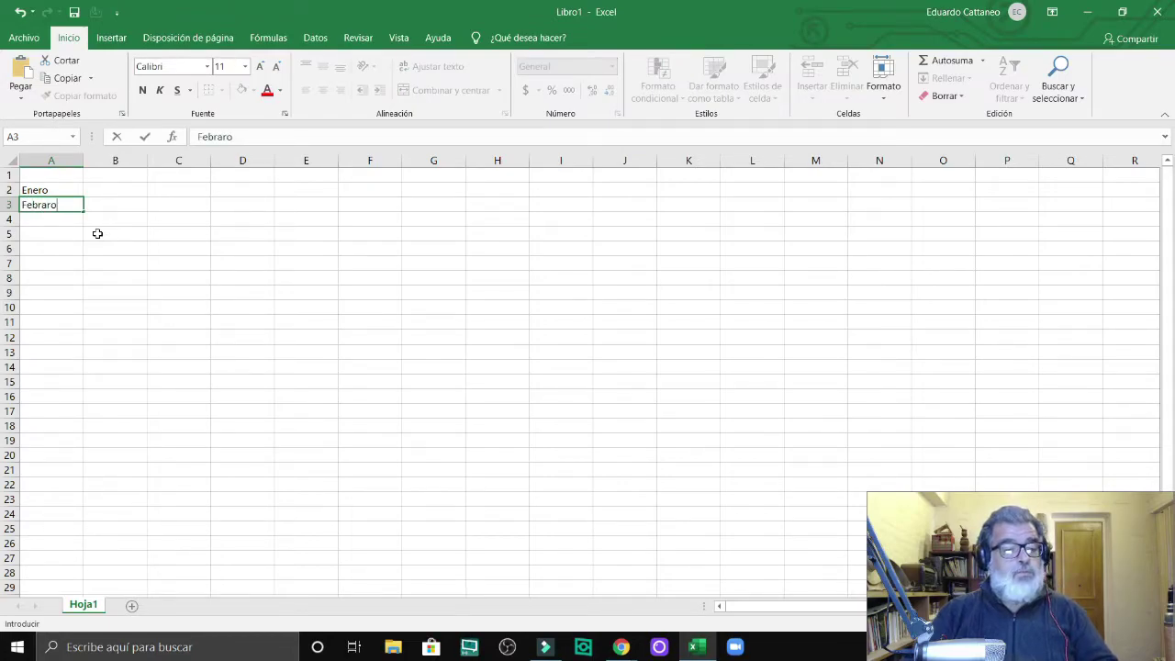
key("BackSpace")
key("BackSpace")
type("e")
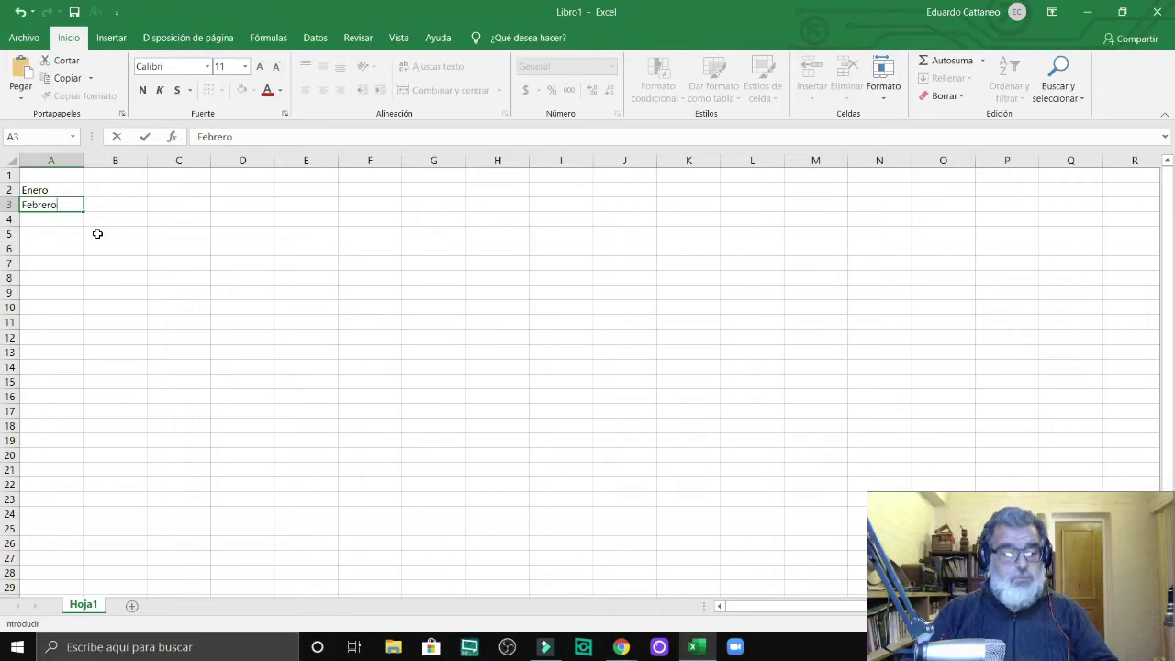
key("Return")
type("Marzo")
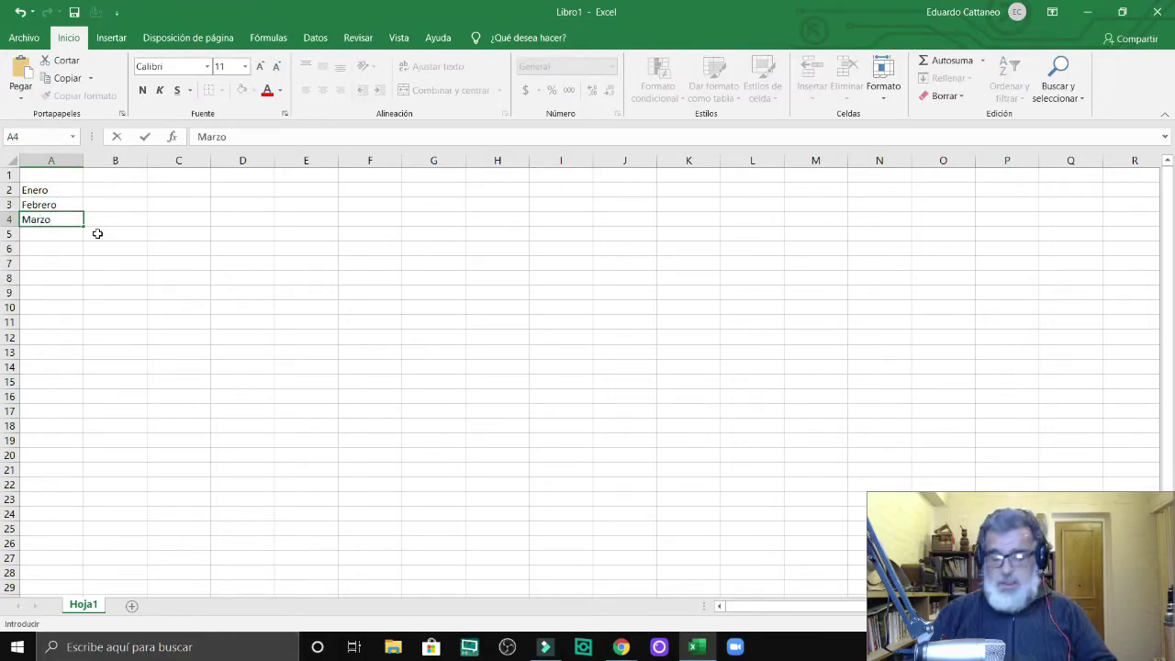
key("Return")
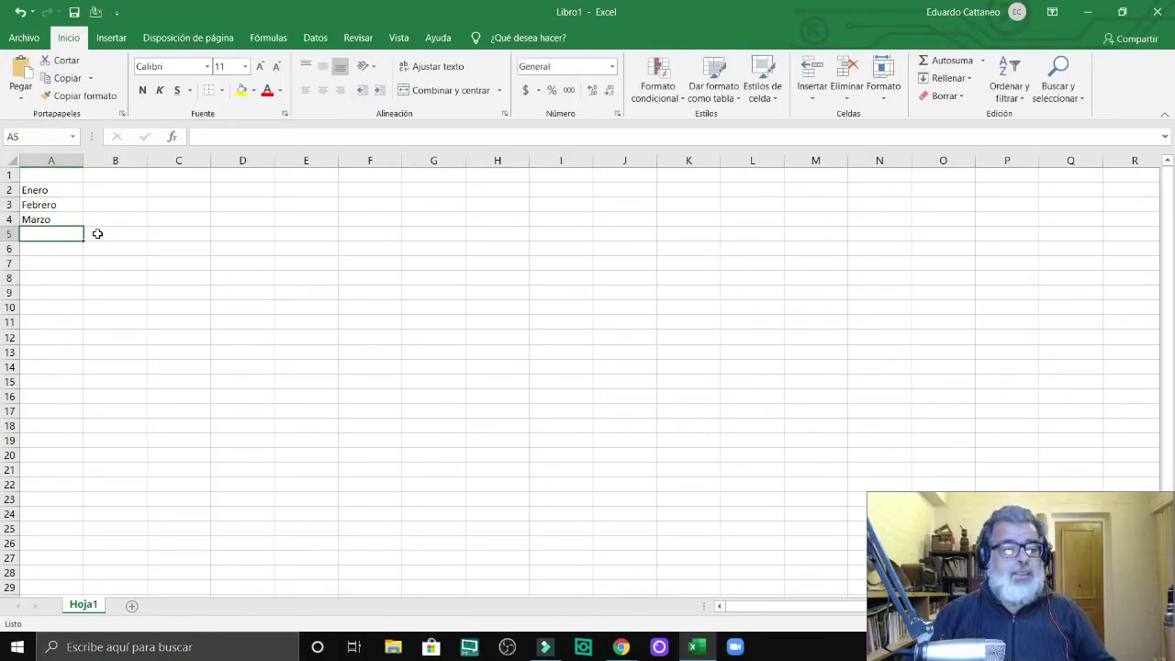
key("Up")
key("Up")
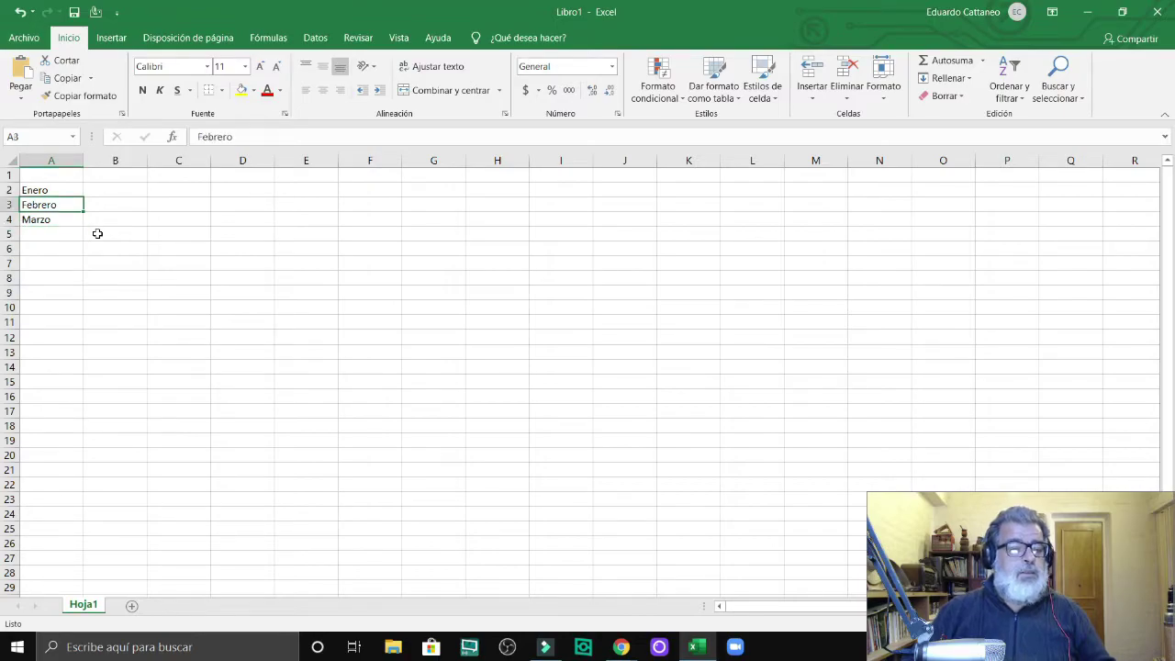
key("shift+Down")
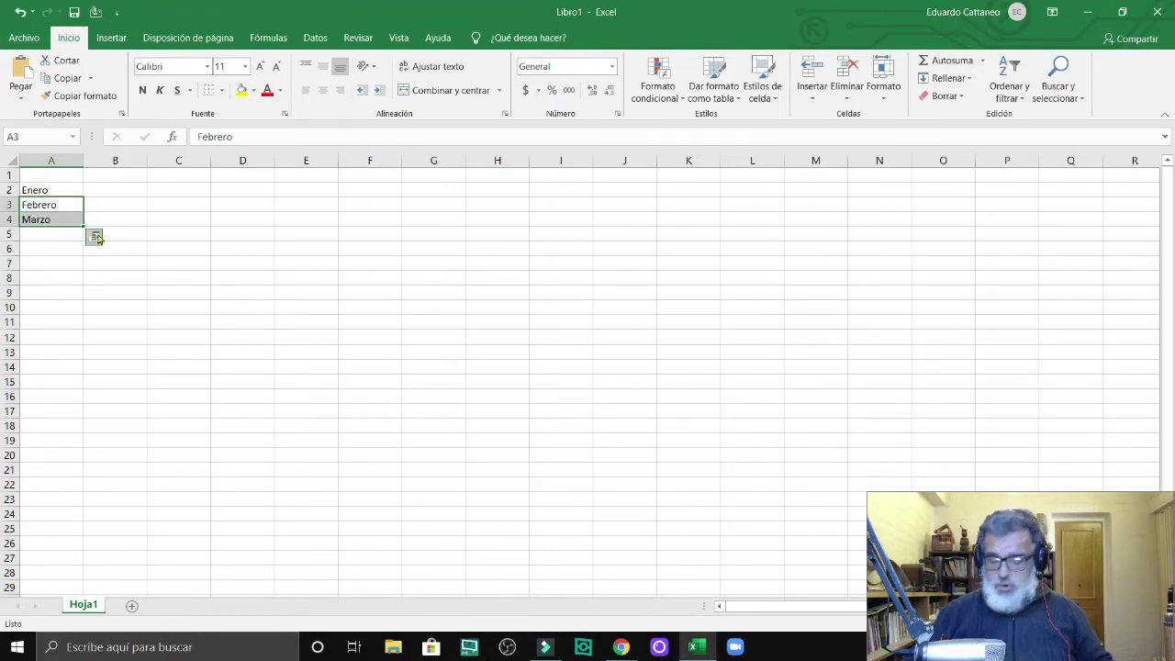
key("Delete")
key("Up")
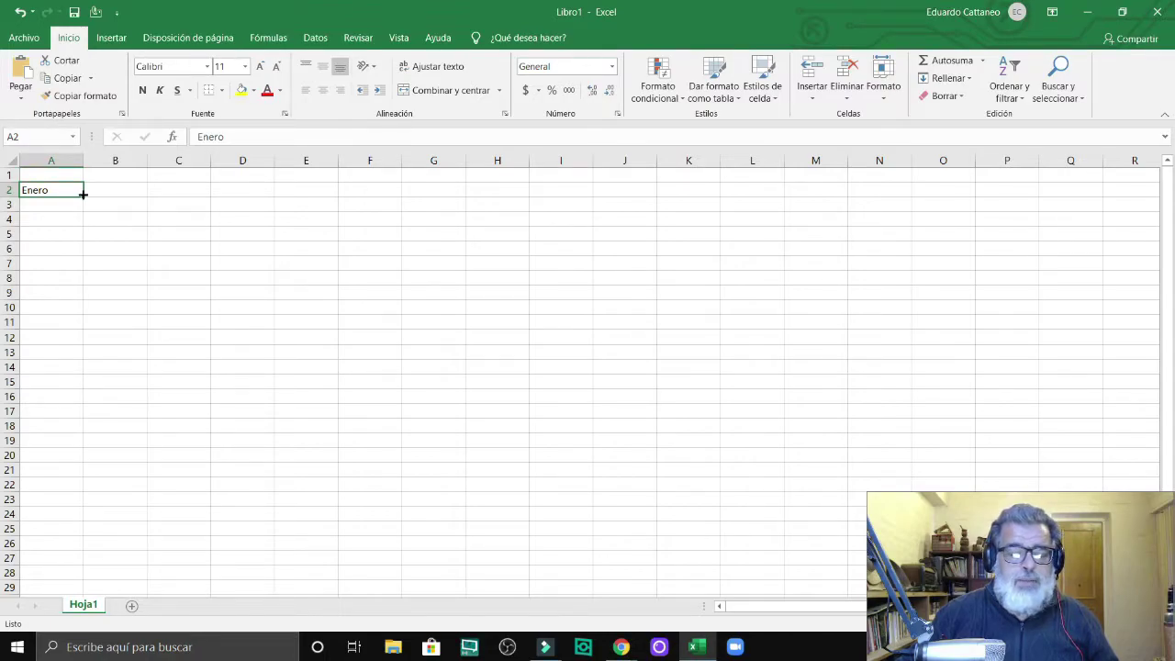
Auto-fill the month series from Enero down column A through row 25.
left_click_drag(83, 193, 81, 349)
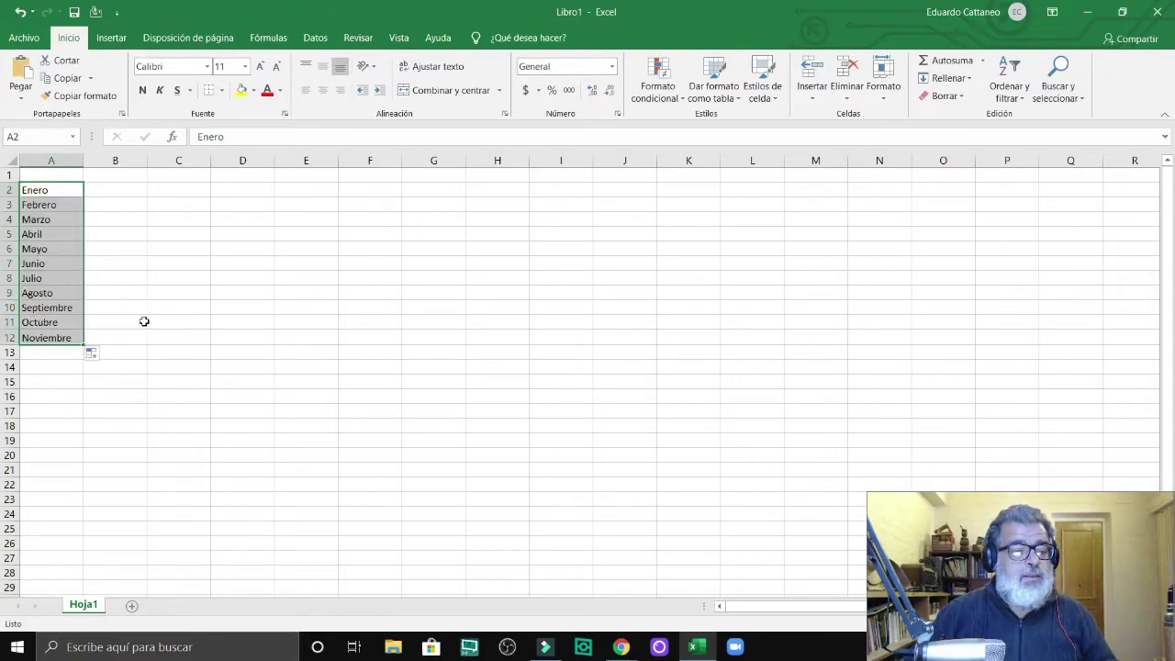
left_click(33, 336)
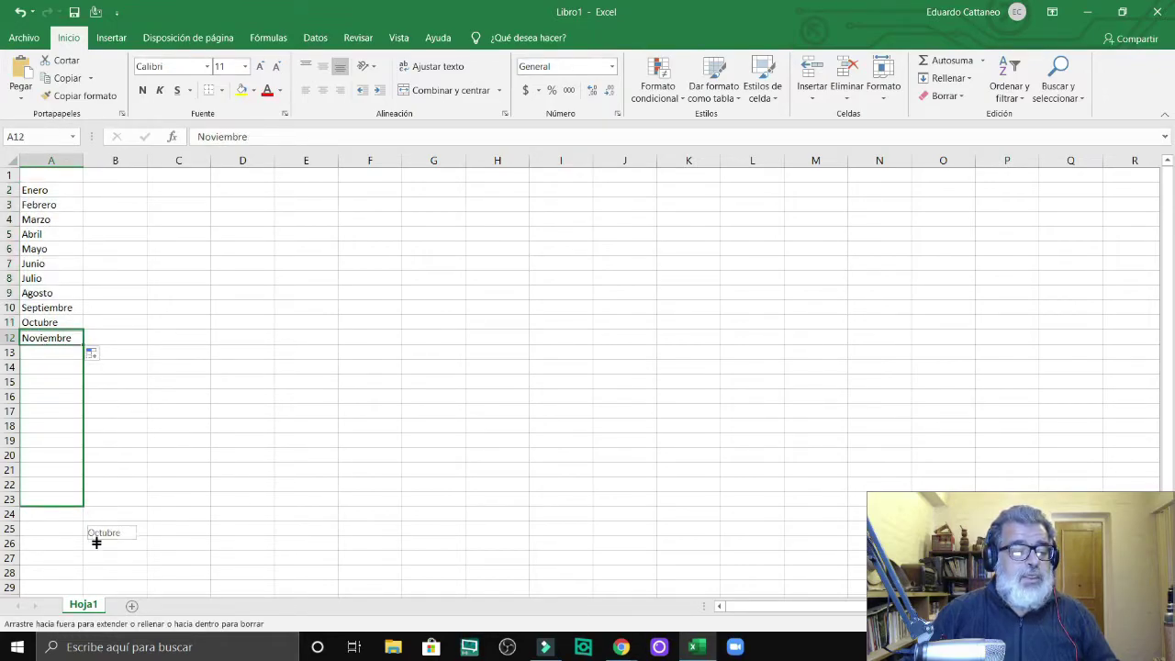
left_click_drag(81, 346, 85, 533)
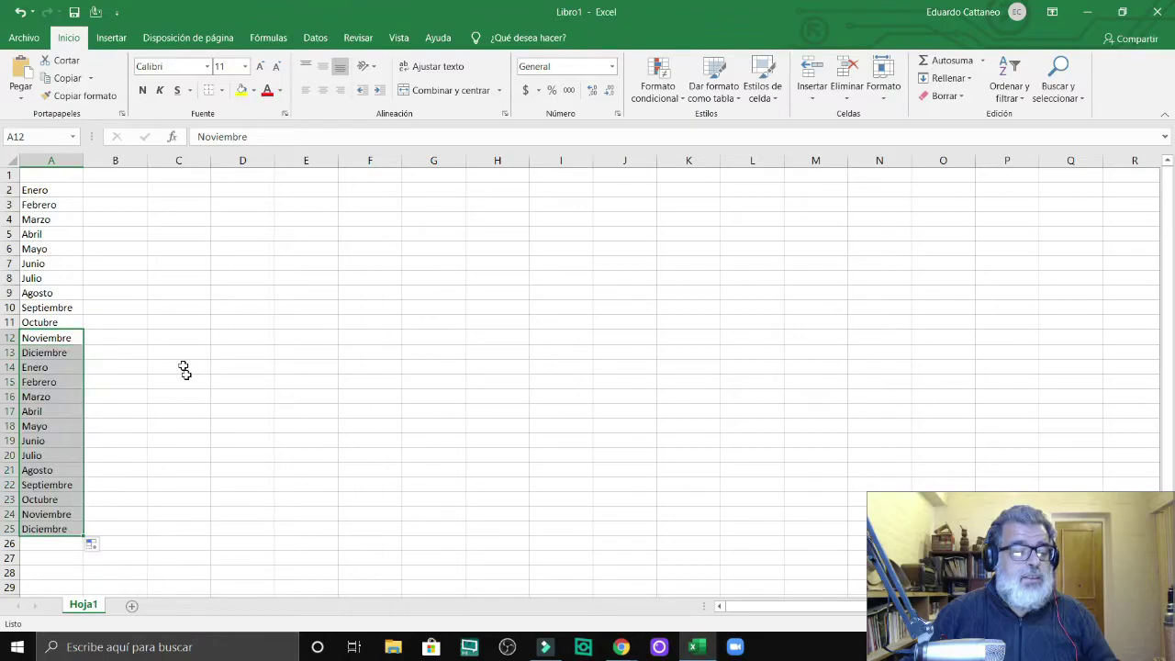
Enter lunes in B2 and auto-fill the weekdays down to B14.
left_click(127, 190)
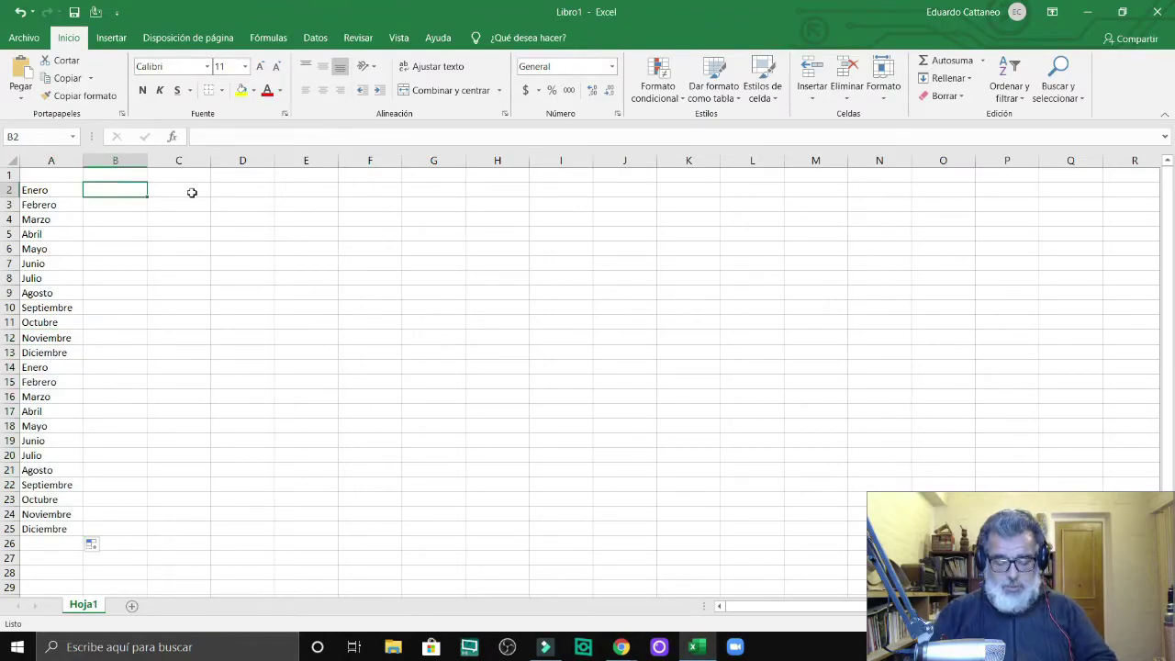
type("lunes")
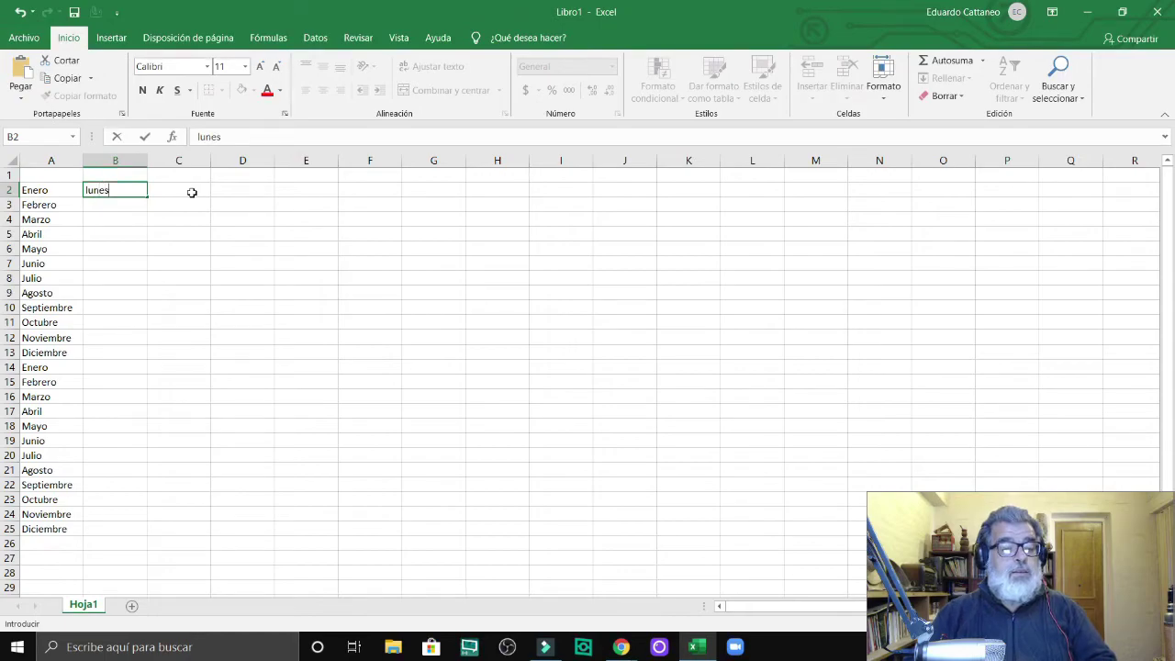
key("Return")
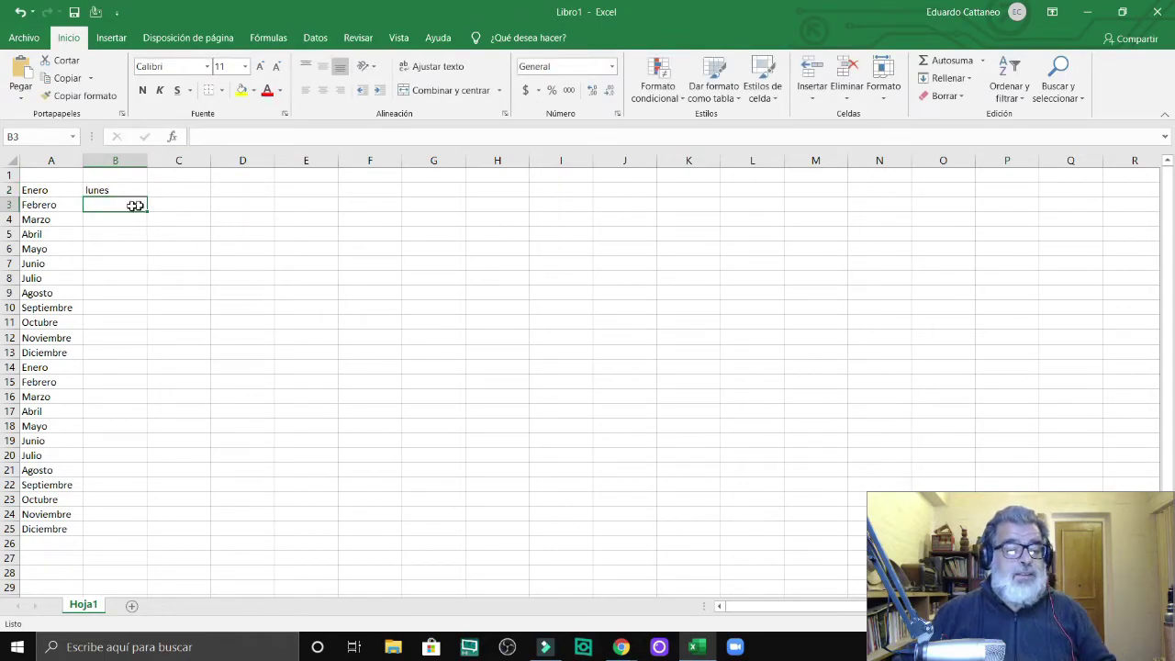
left_click(116, 190)
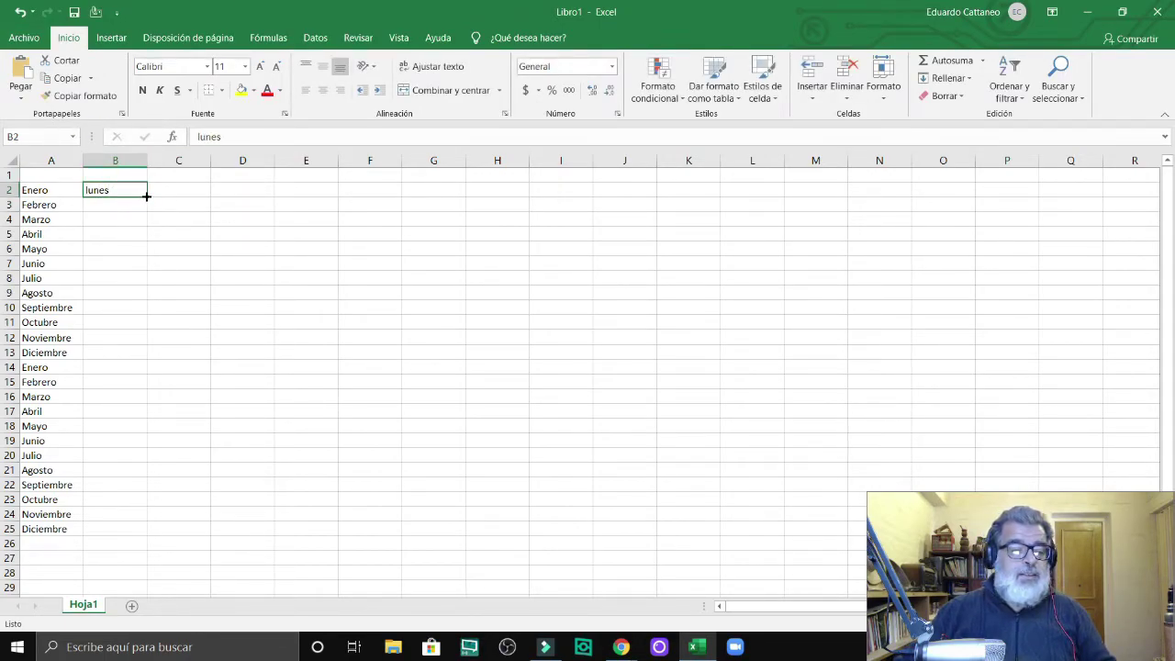
left_click_drag(146, 195, 161, 372)
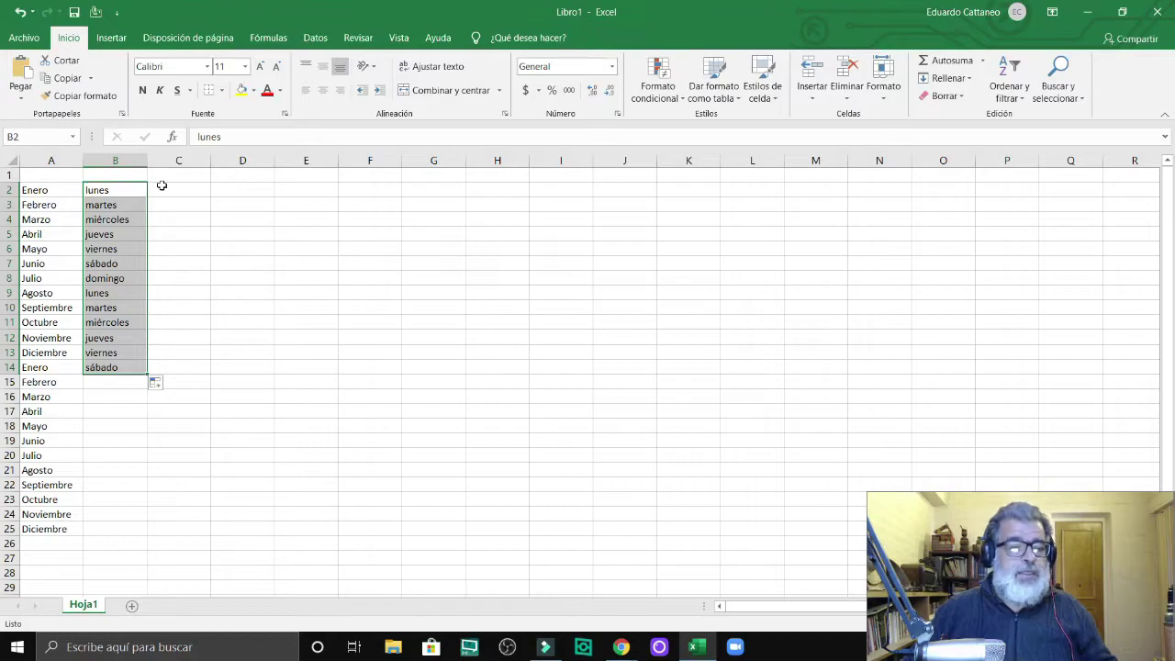
Undo five times to remove the weekdays and the repeated months.
left_click(20, 12)
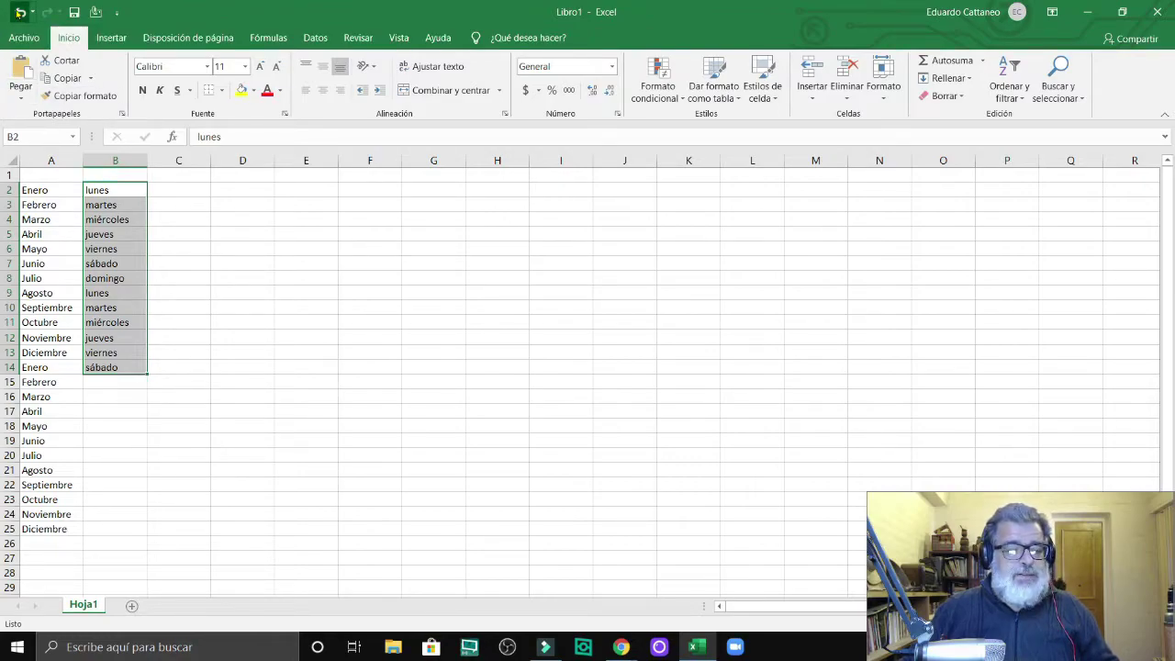
left_click(20, 12)
left_click(20, 12)
left_click(20, 12)
left_click(20, 12)
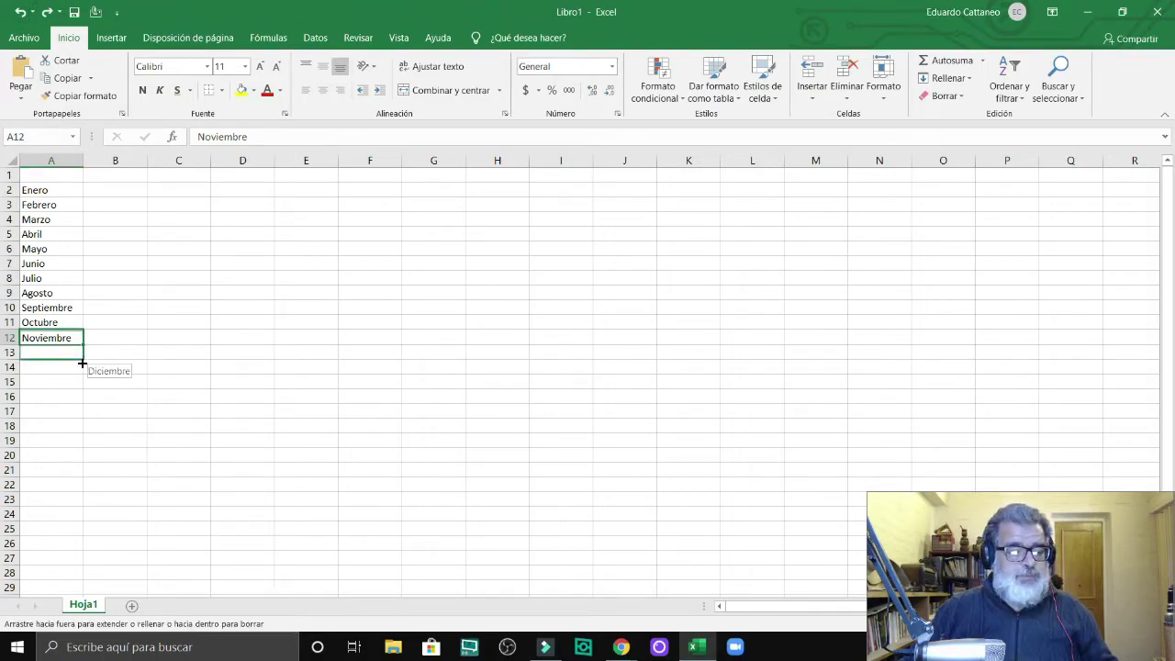
Extend the month series one row to add Diciembre in A13.
left_click_drag(83, 344, 84, 358)
left_click(135, 352)
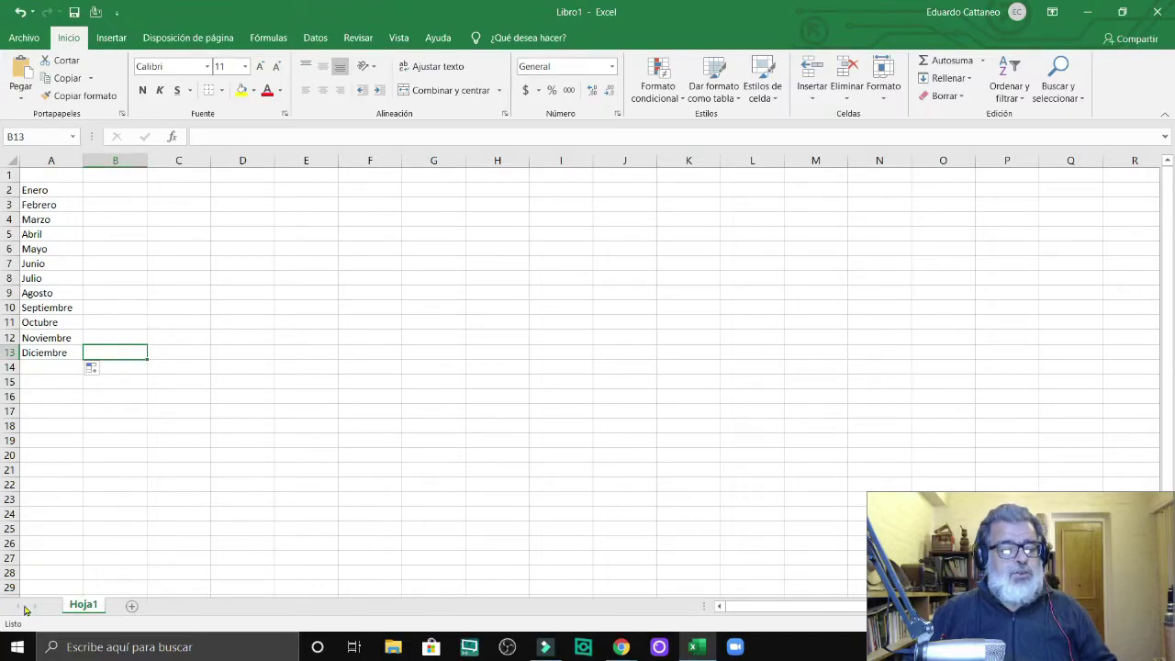
left_click(129, 191)
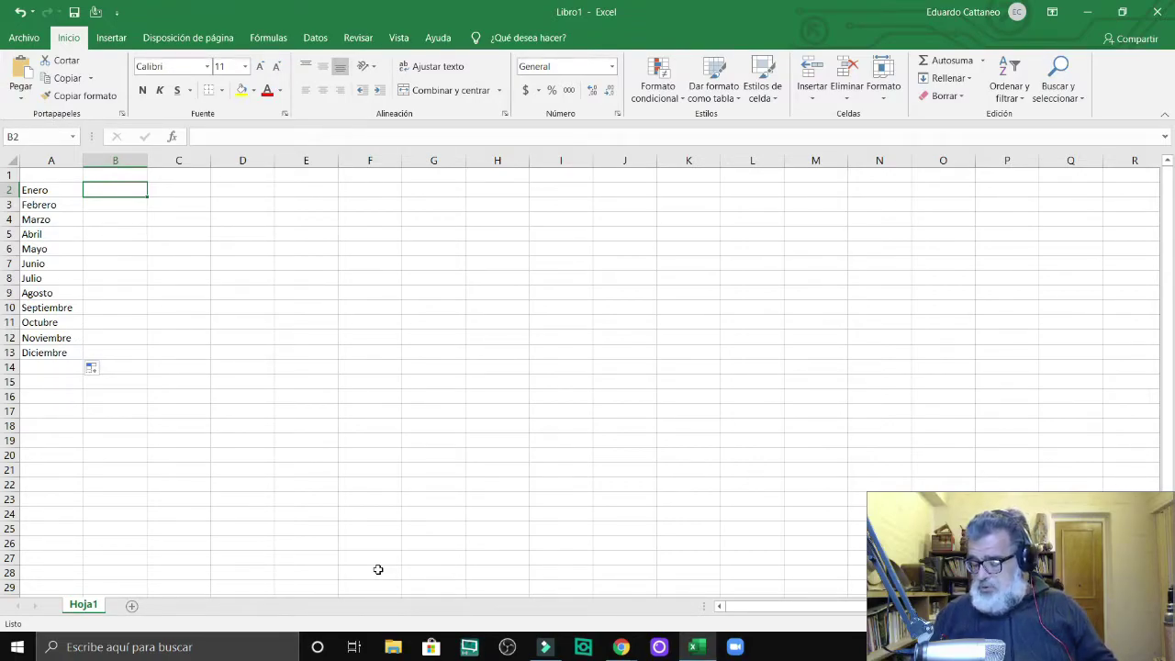
Enter amounts 50000, 45000, 40000 and 20000 for Enero through Abril in column B.
type("50000")
key("Return")
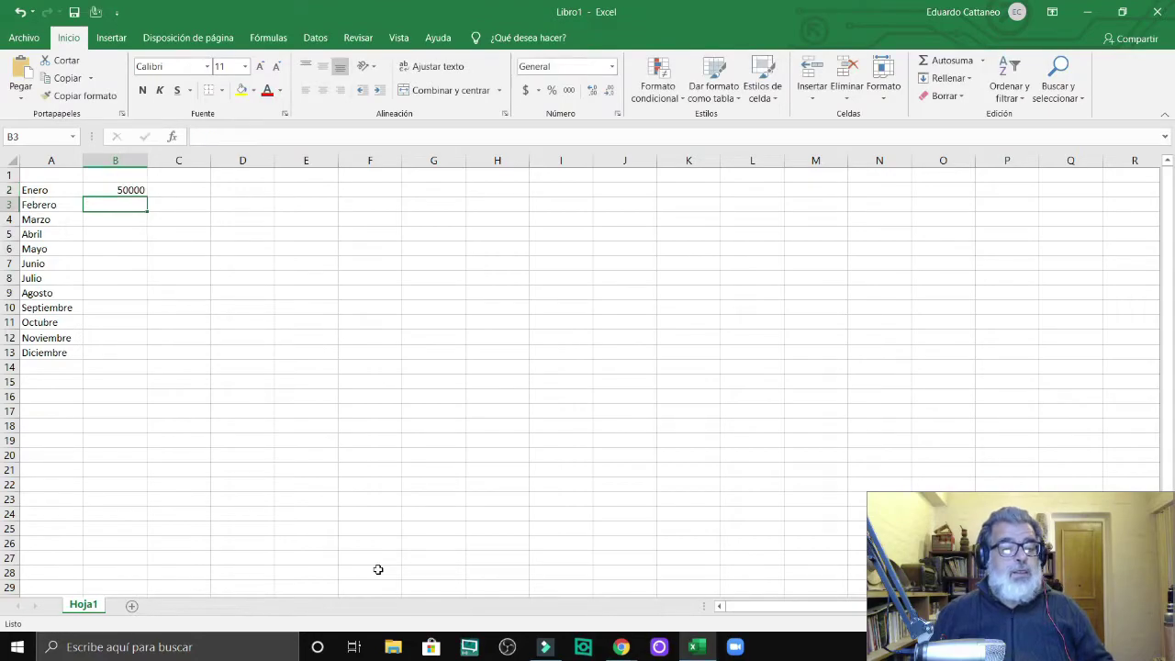
type("450000")
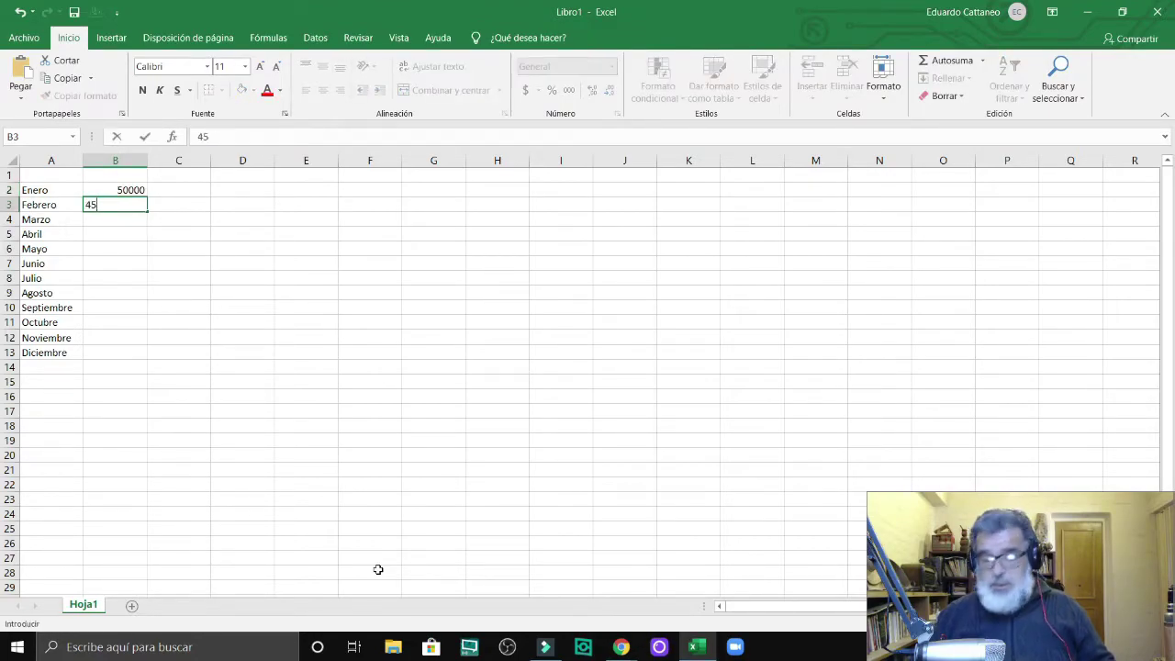
key("BackSpace")
key("Return")
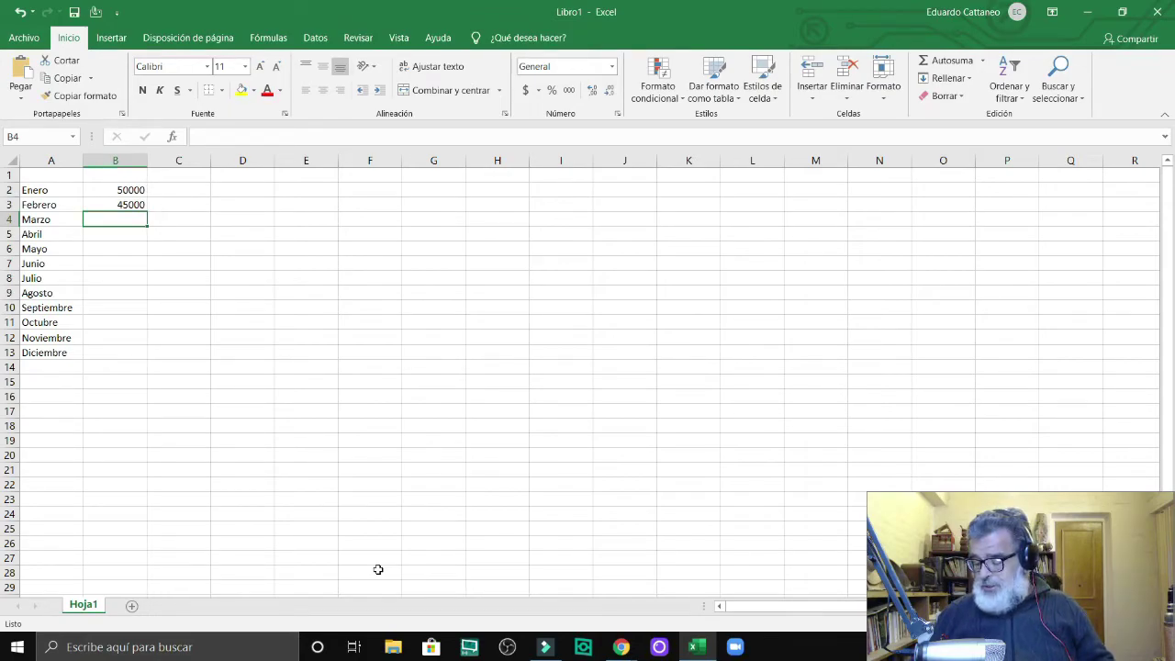
type("40000")
key("Return")
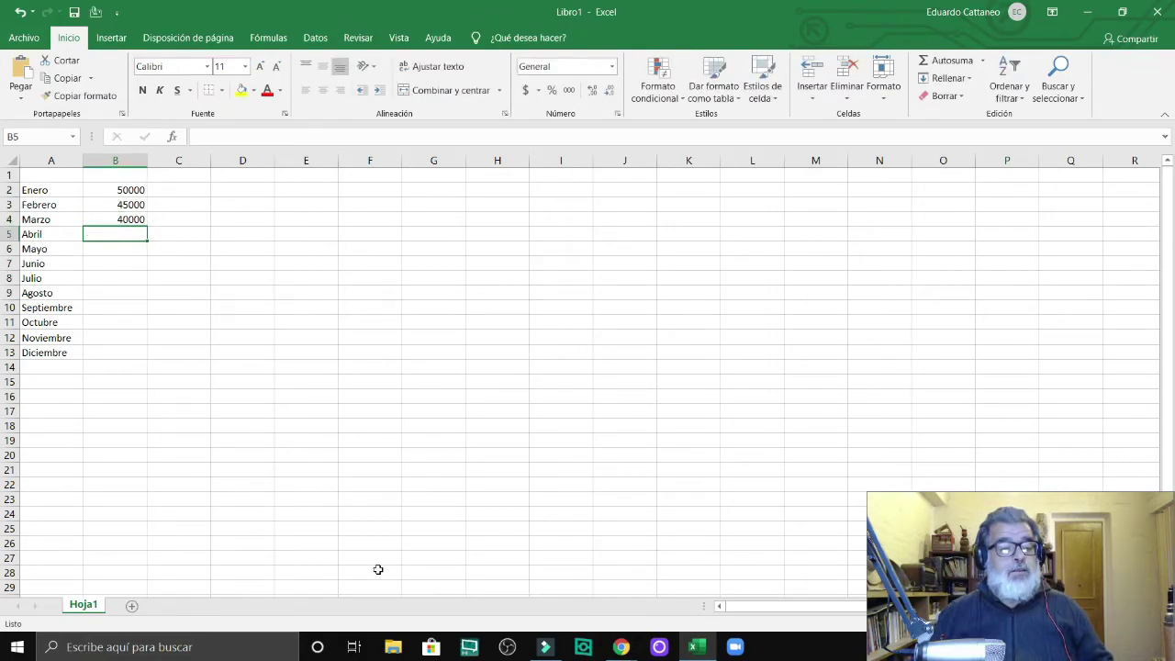
type("20000")
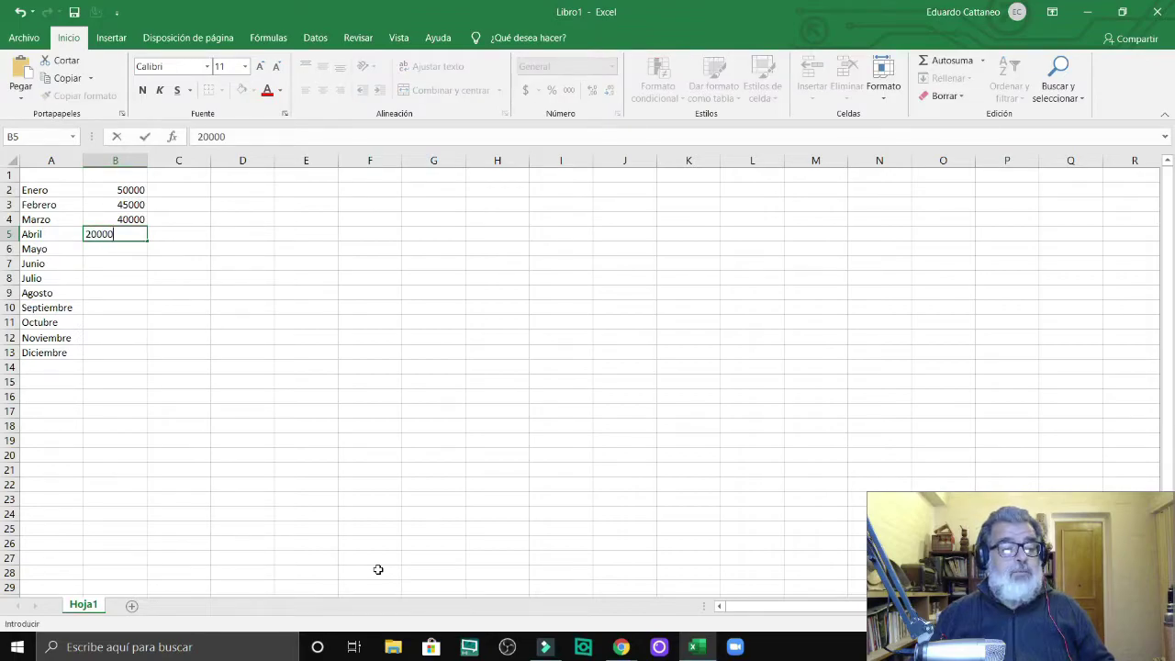
key("Return")
Enter amounts 10000, 15000 and 20000 for Mayo, Junio and Julio.
type("000")
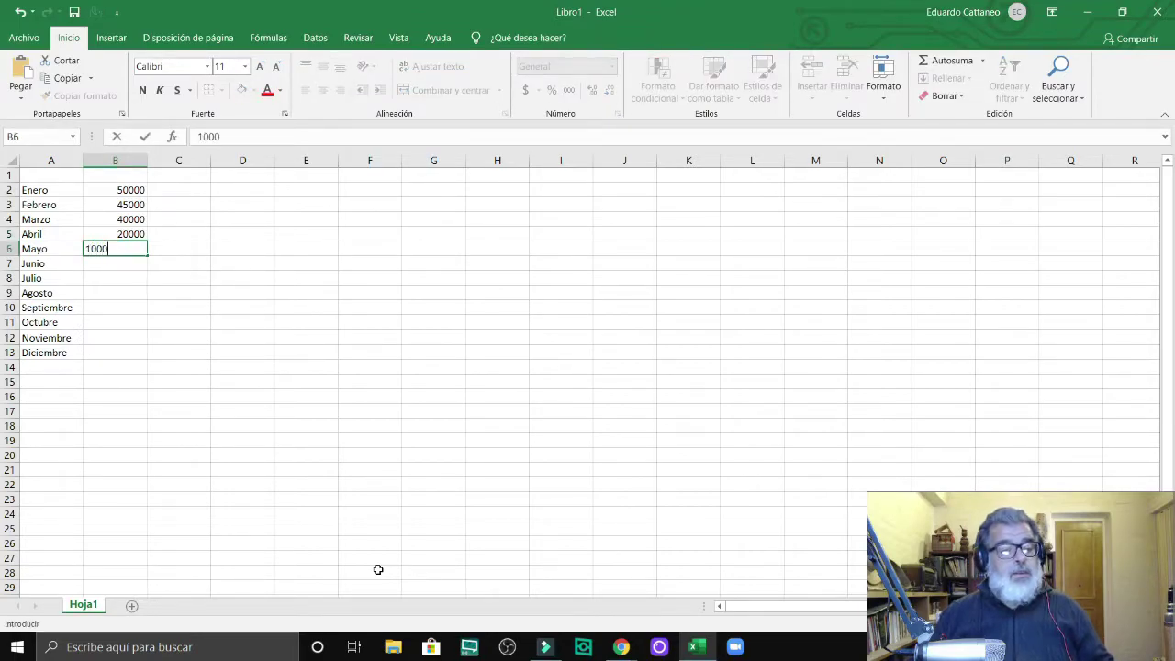
type("0")
key("Return")
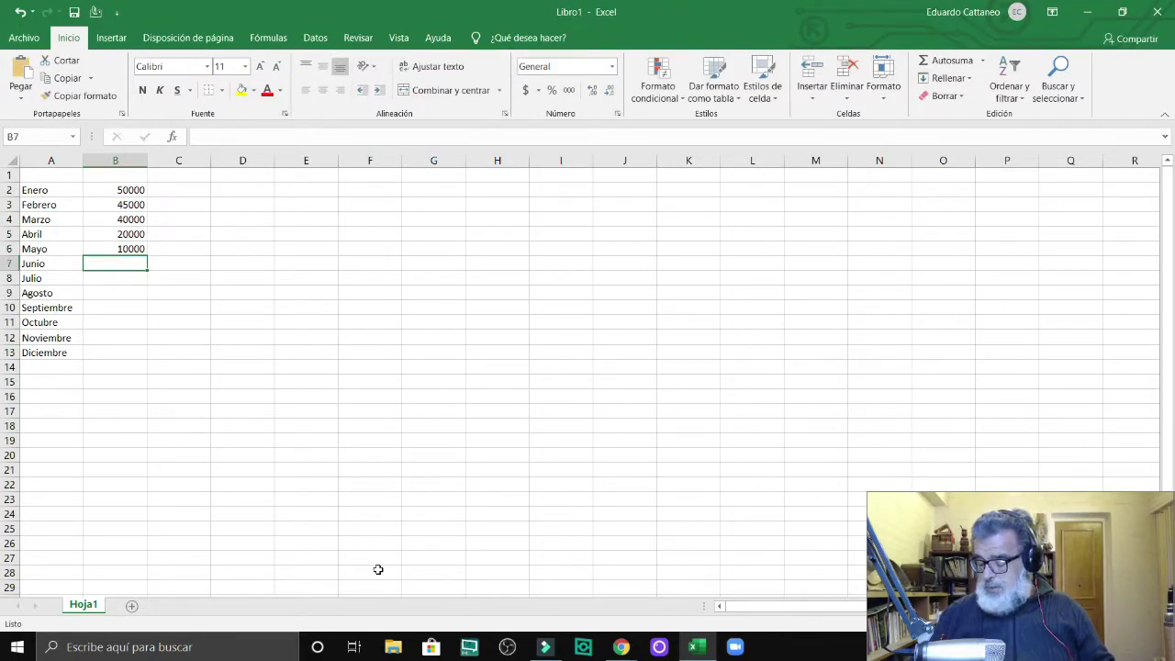
type("150")
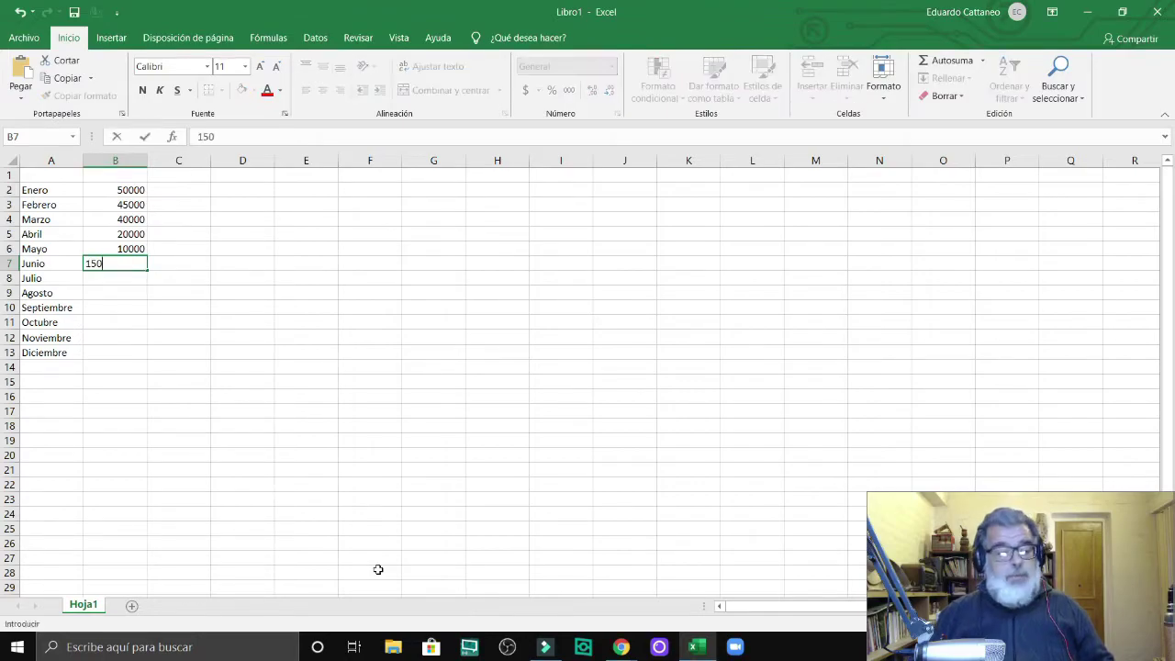
type("00")
key("BackSpace")
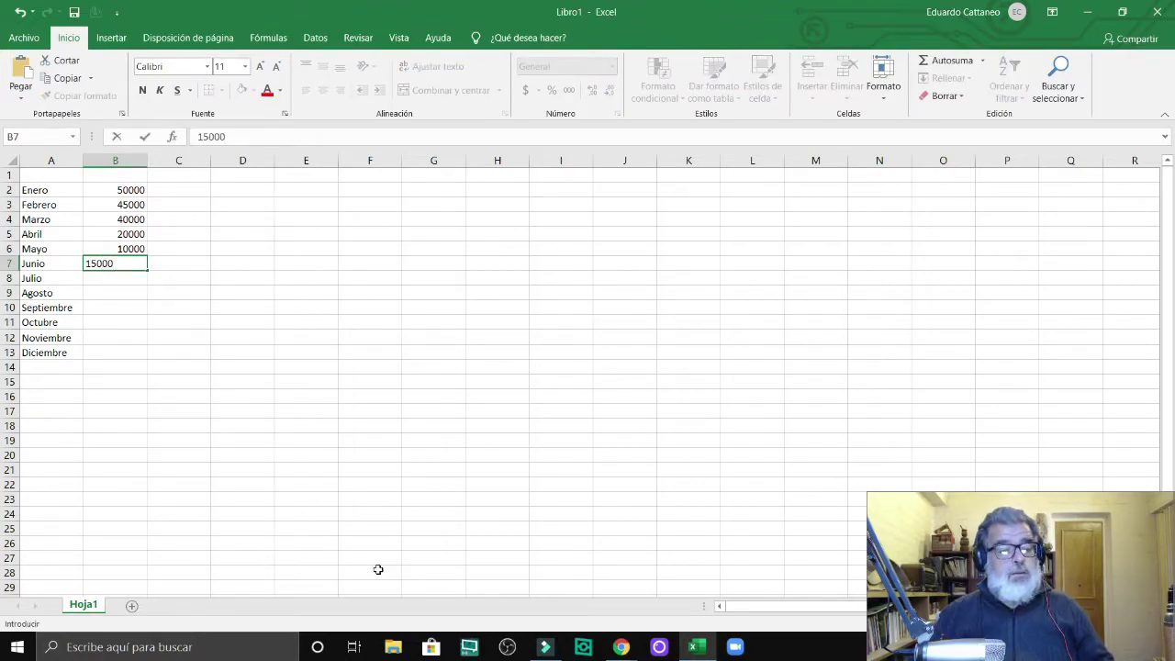
key("Return")
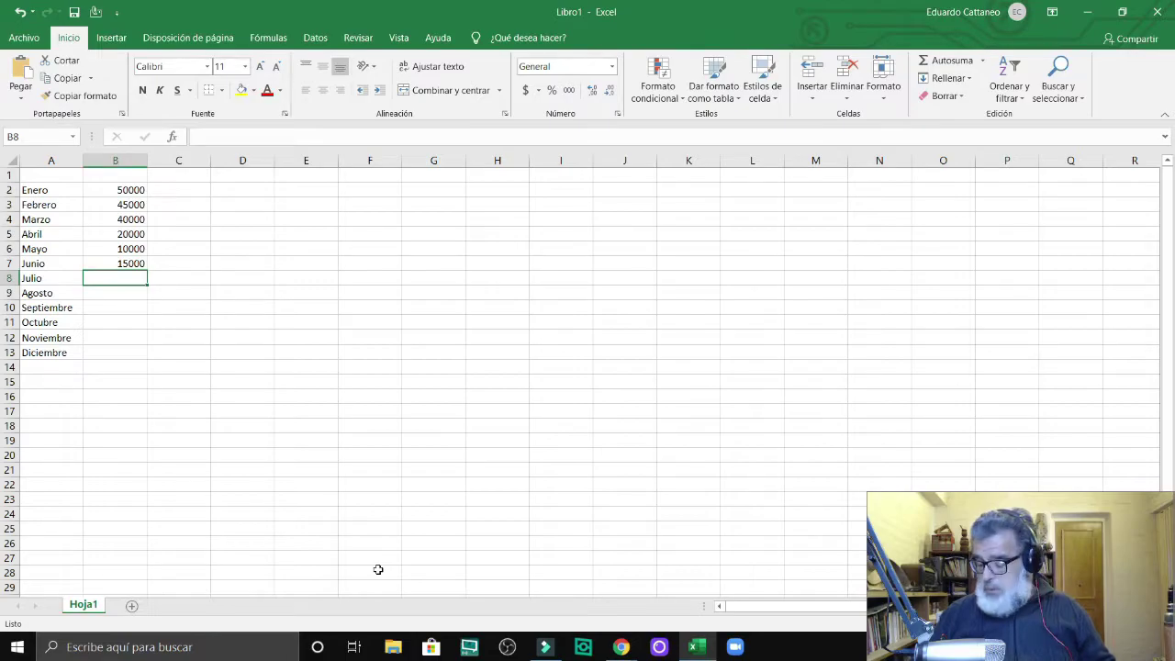
type("20000")
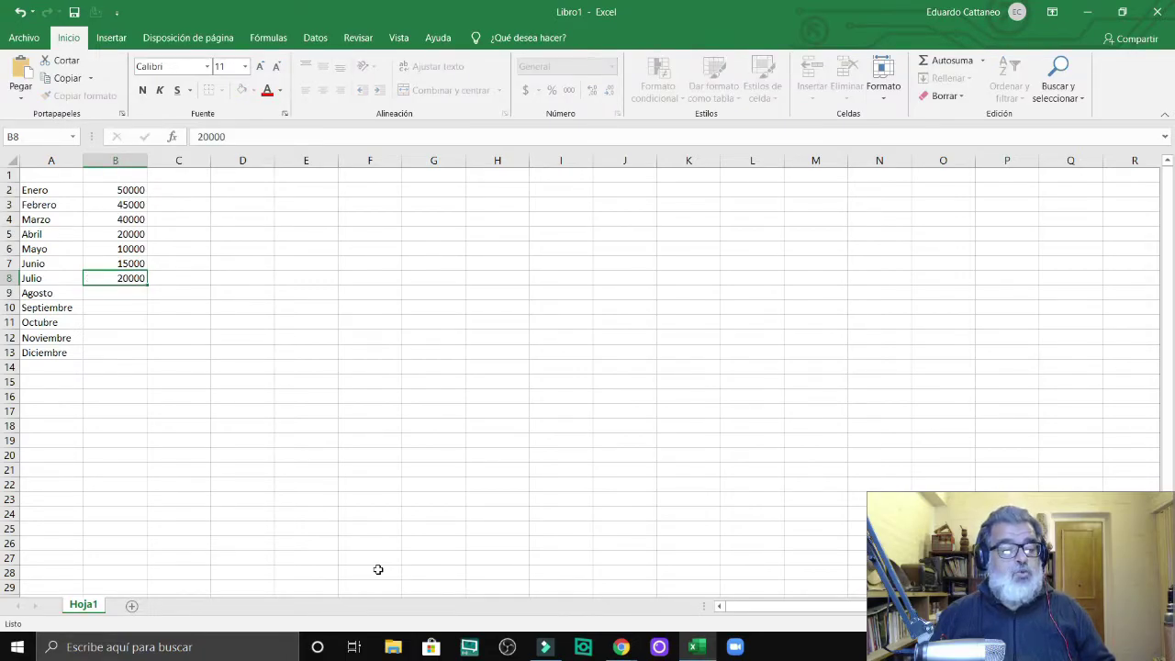
key("Return")
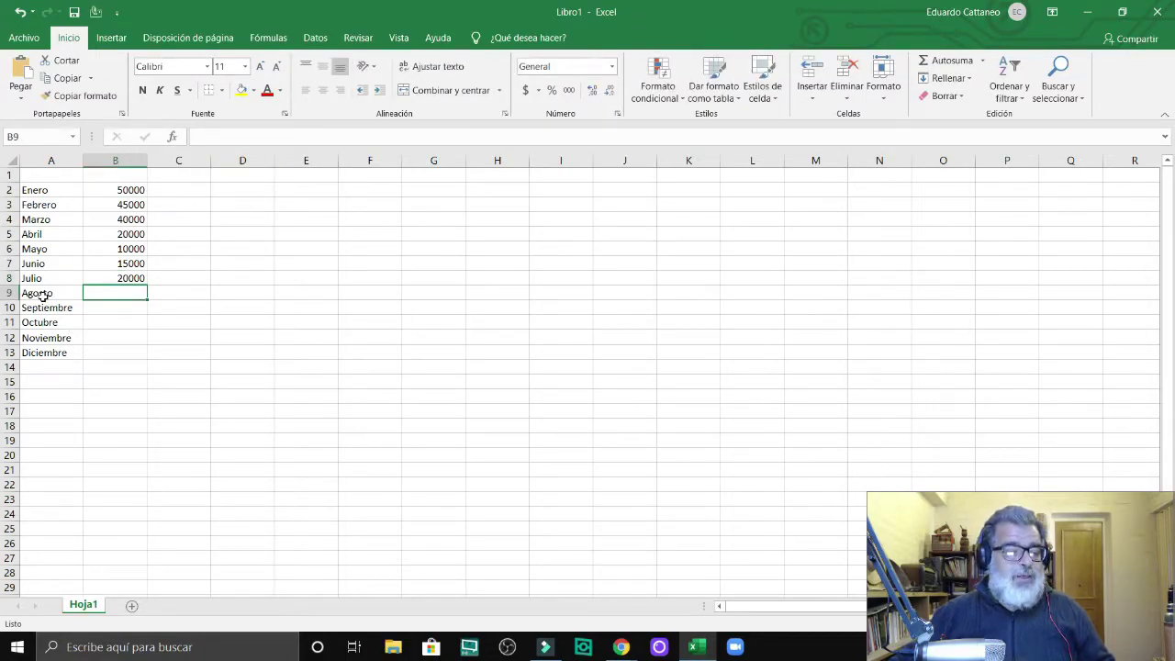
Clear the months Agosto–Diciembre and label A9 Subtotal and A10 Iva.
left_click_drag(43, 296, 75, 393)
key("Delete")
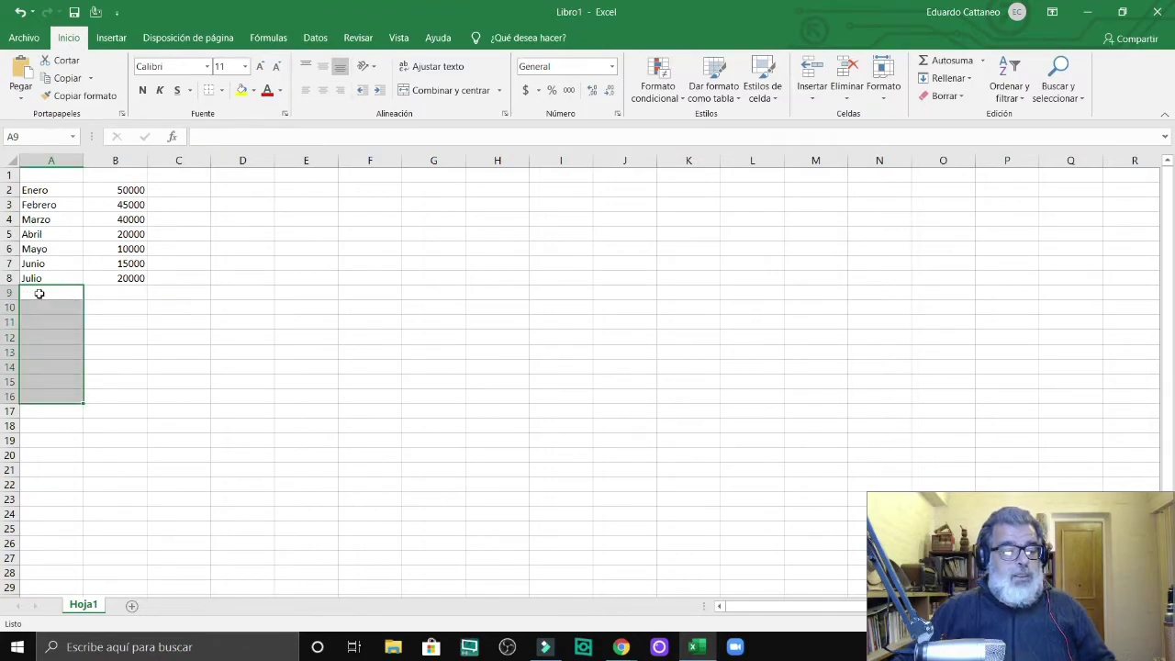
left_click(40, 294)
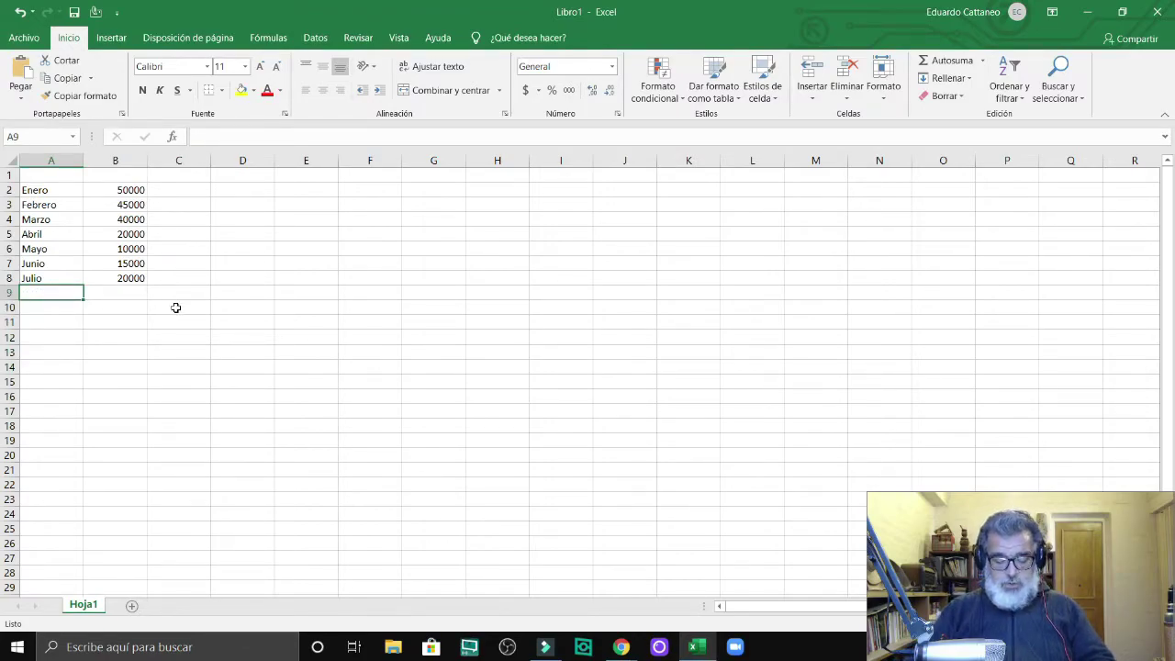
type("Subtota")
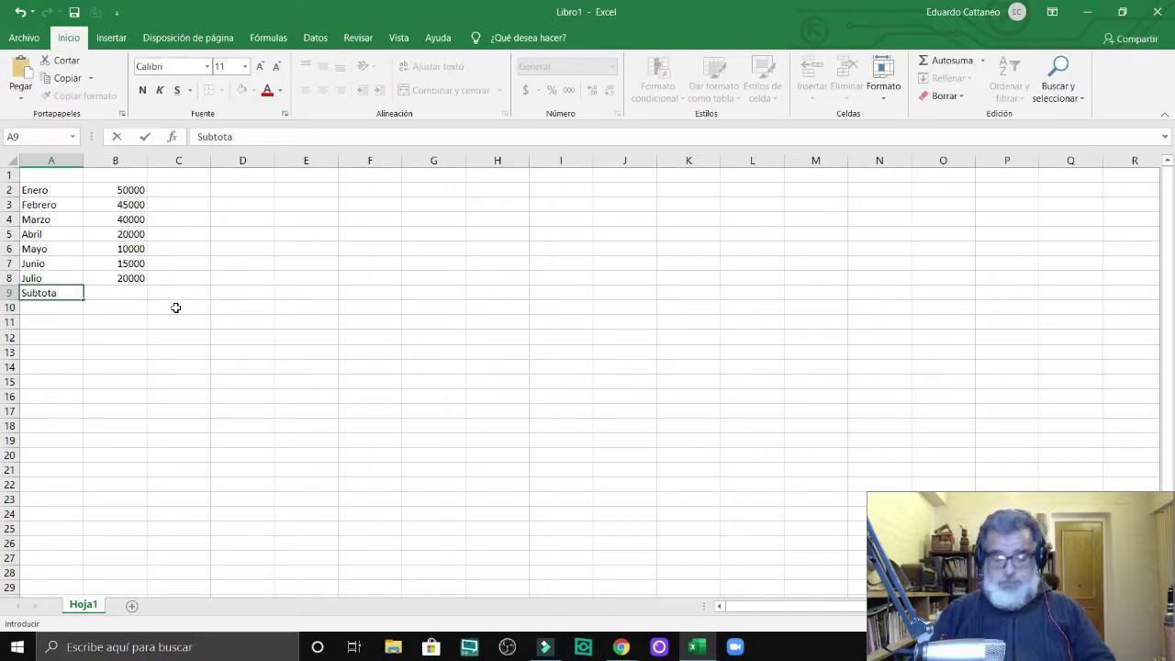
type("Ll")
key("Return")
type("Iva")
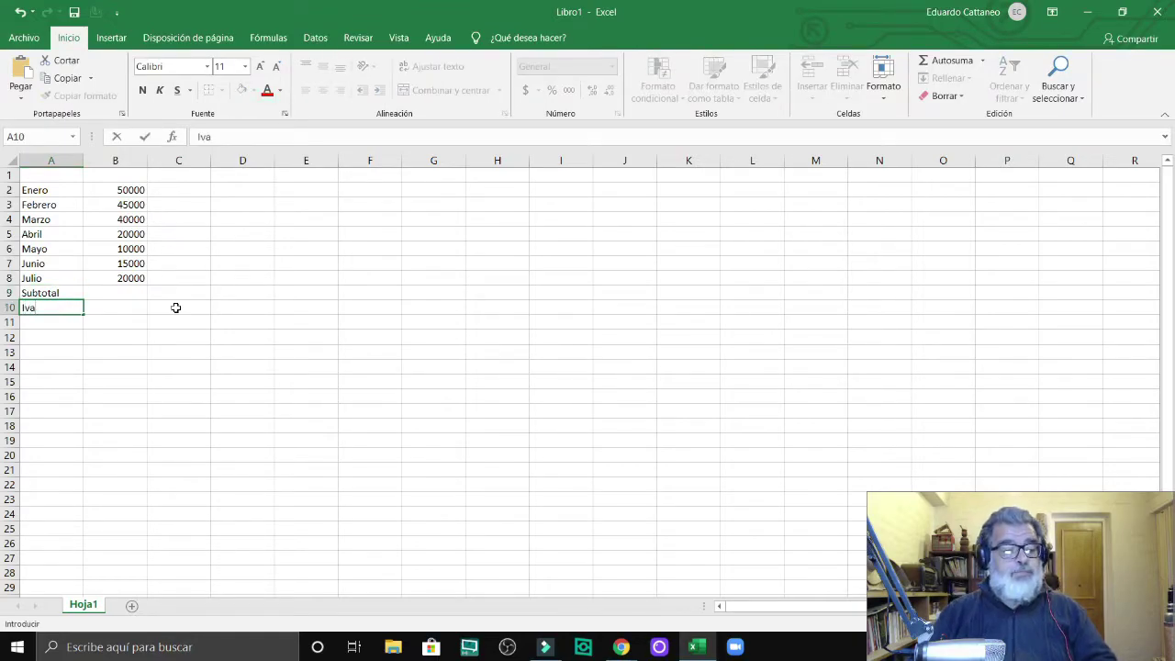
key("Return")
Enter Total in A11, fixing its typo, and Total con descuento in A12.
type("Tota")
key("Return")
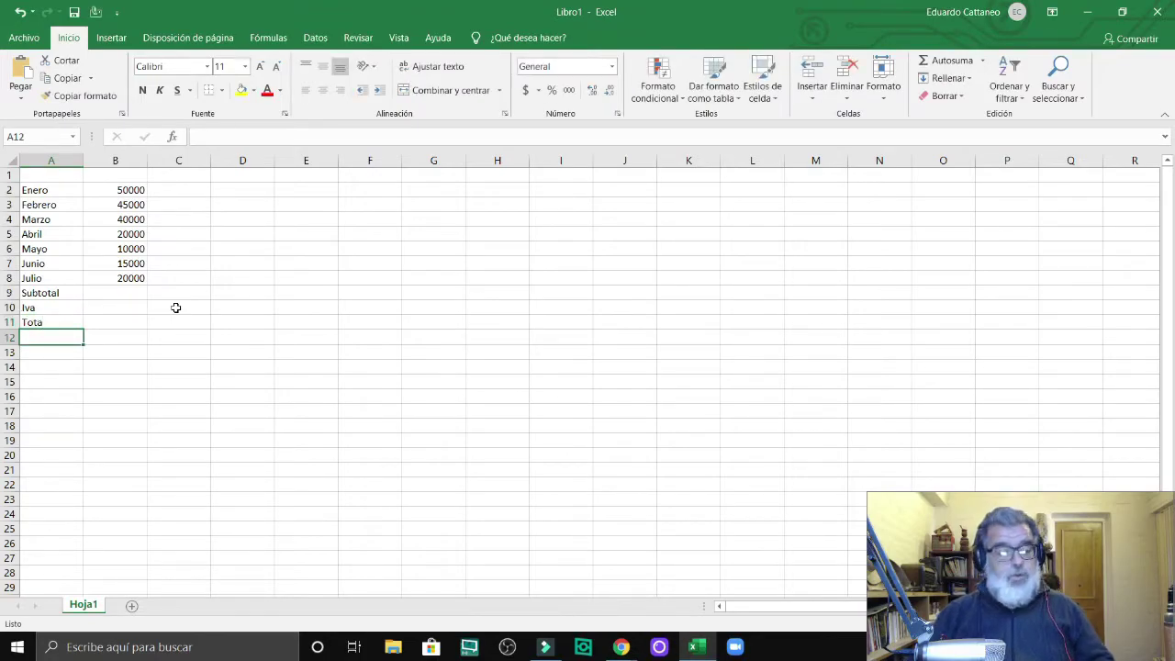
key("Up")
type("To")
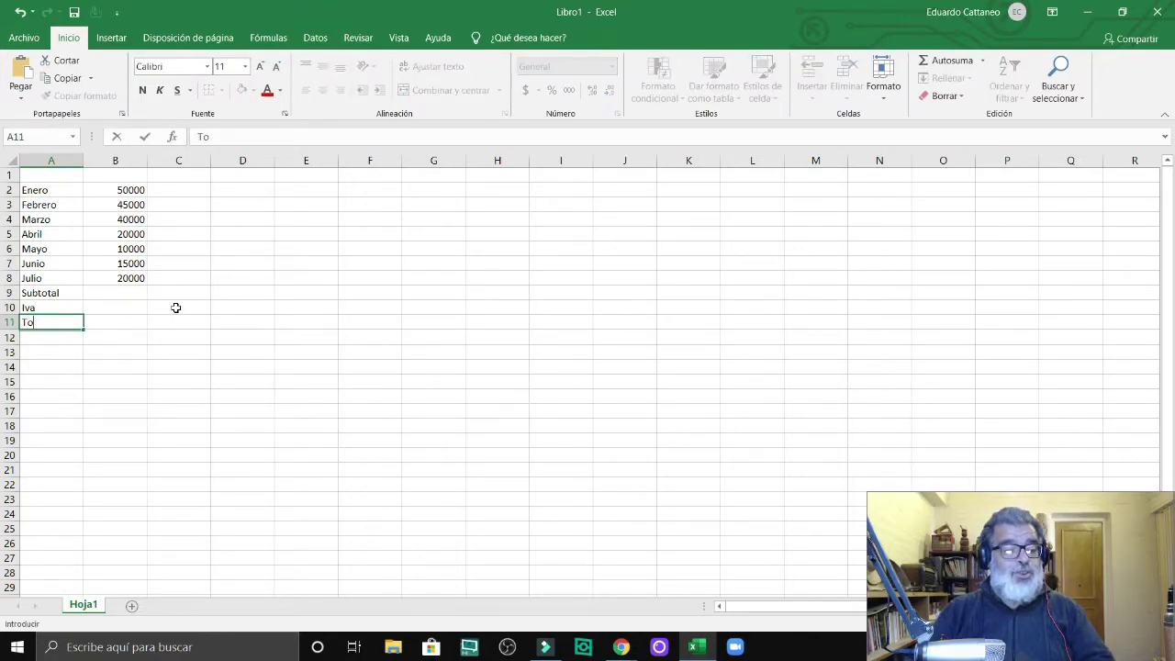
type("tal")
key("Return")
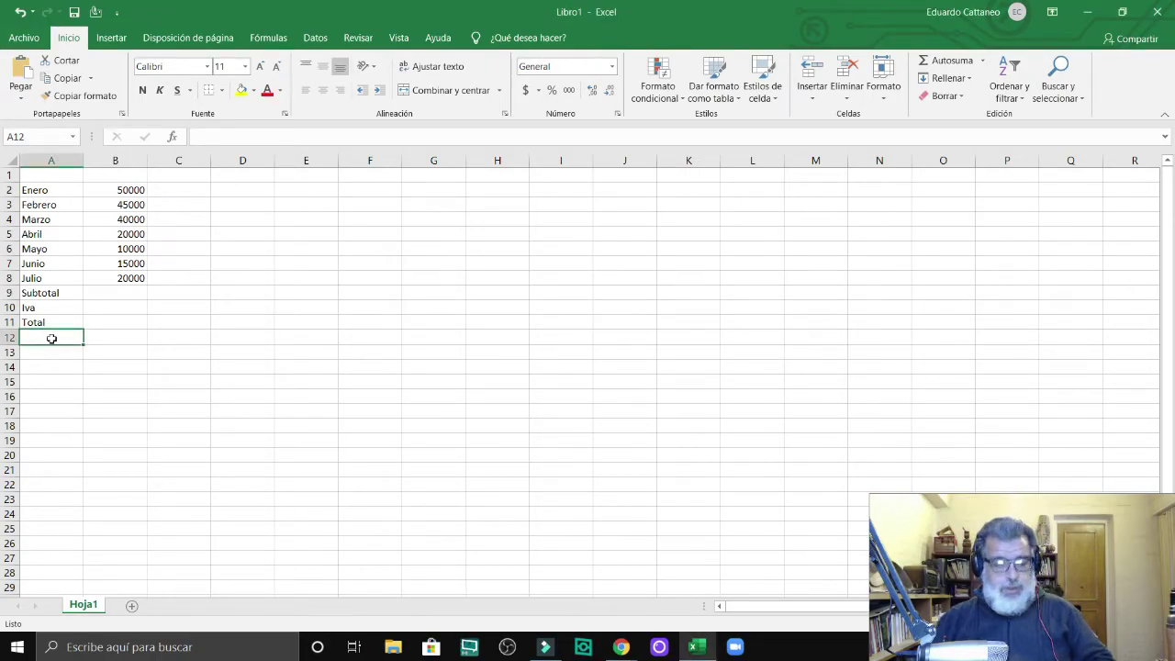
type("Total")
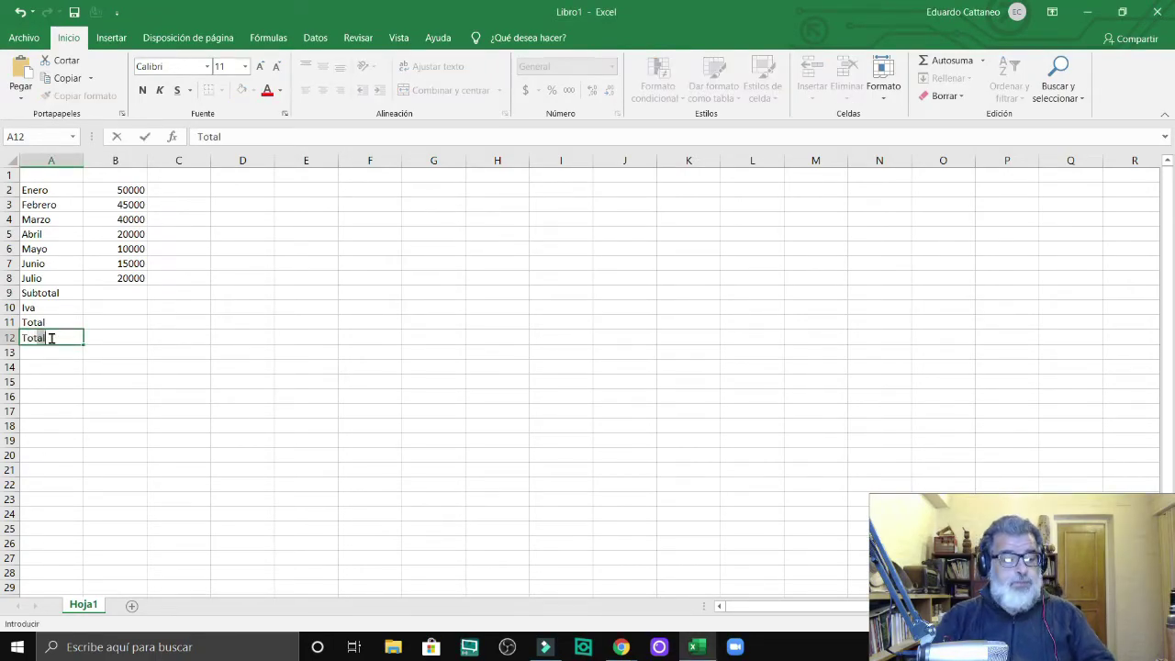
type(" con desc")
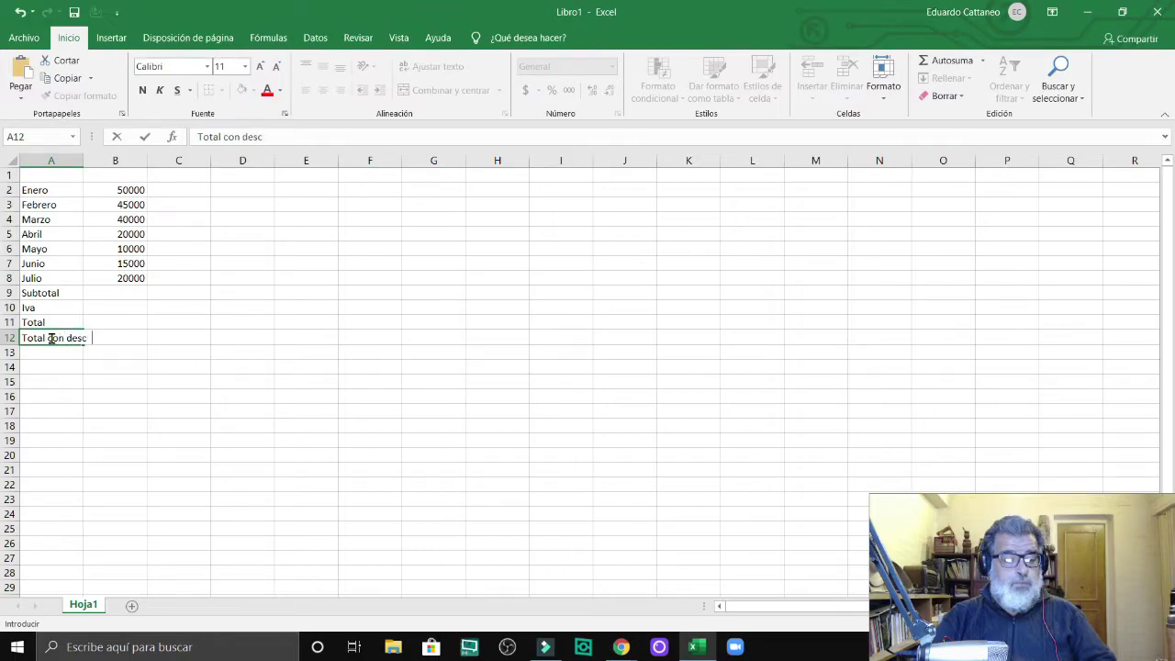
type("uento")
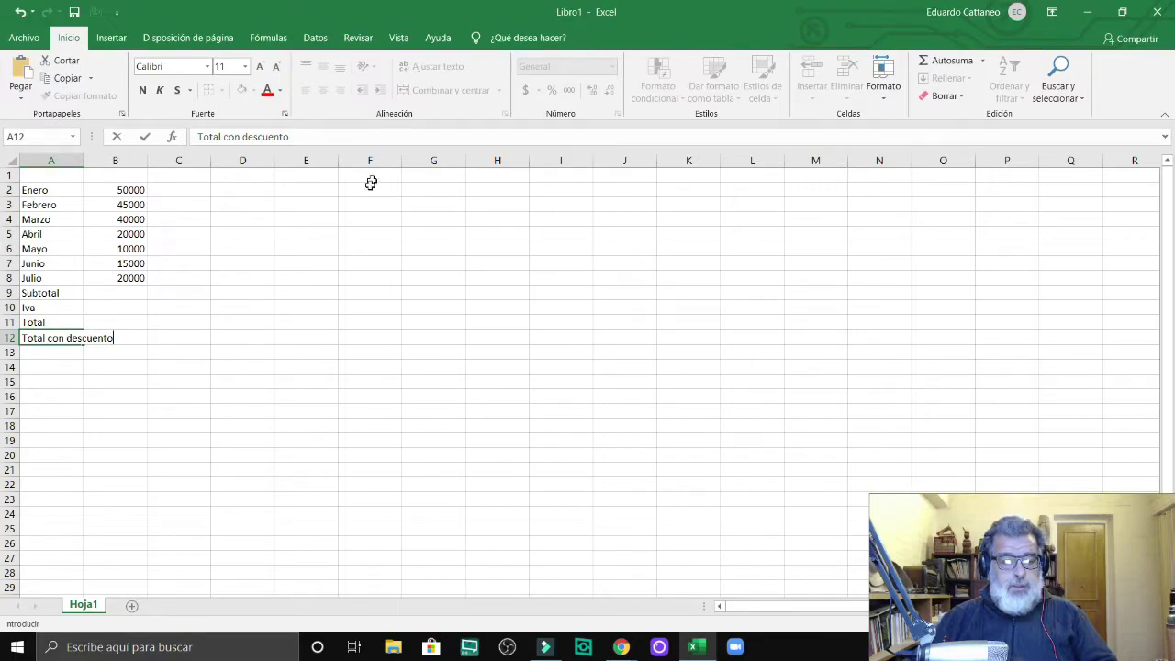
left_click(303, 190)
Enter iva with 21 in E2:F2 and descuento with 10 in E3:F3.
type("iva")
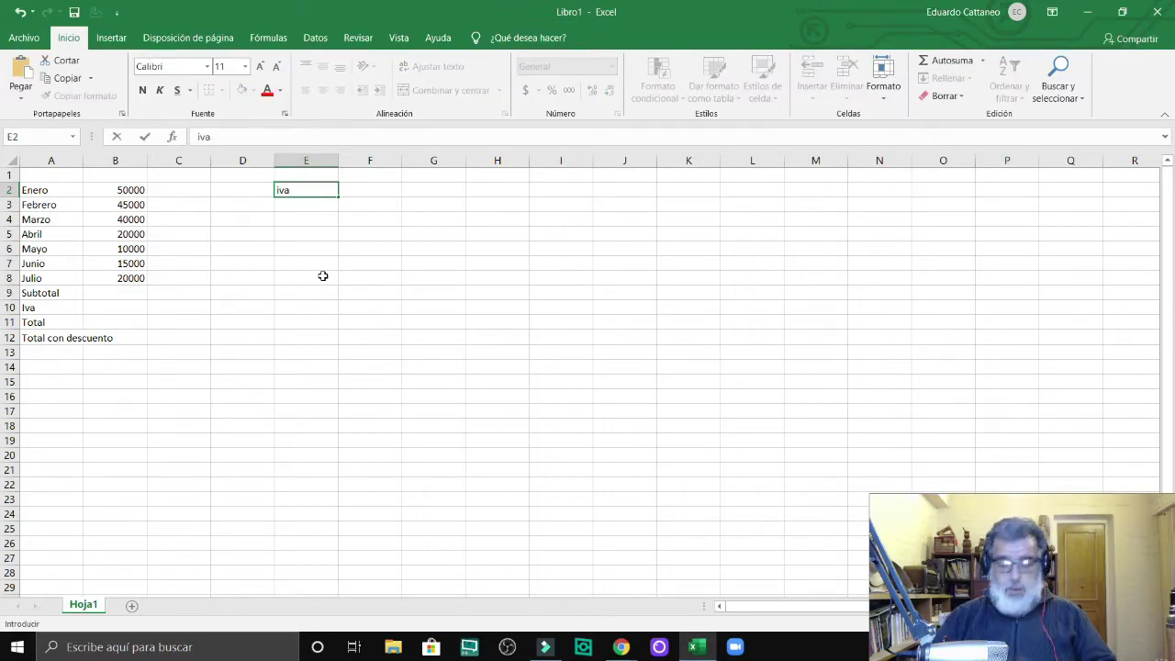
key("Tab")
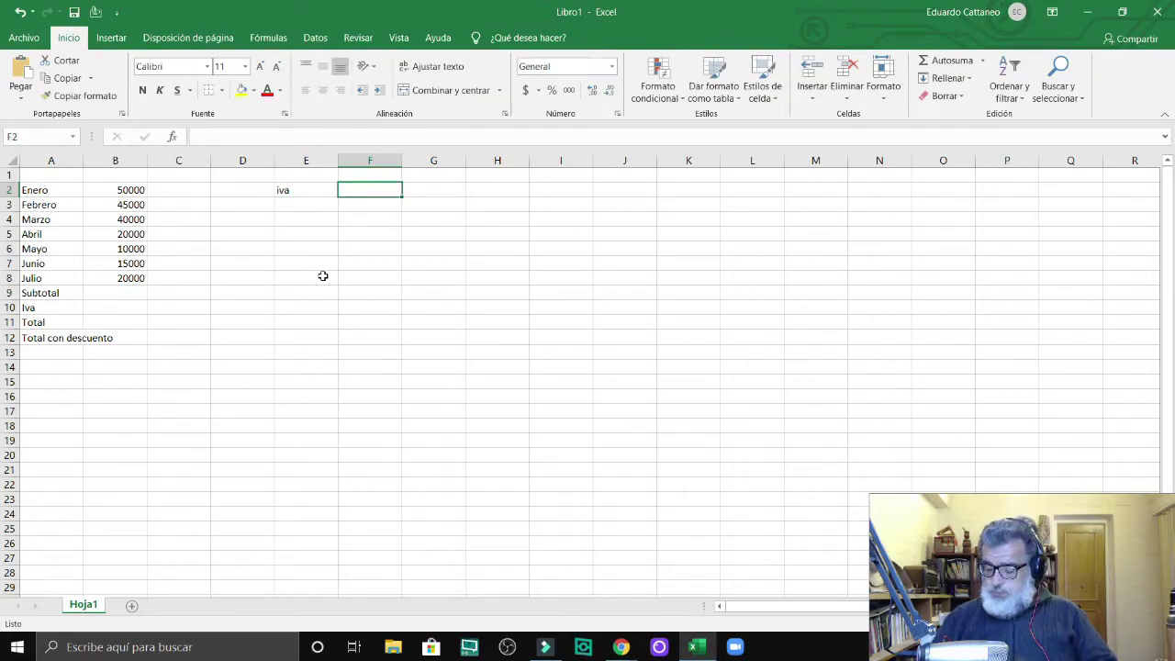
type("21")
key("Return")
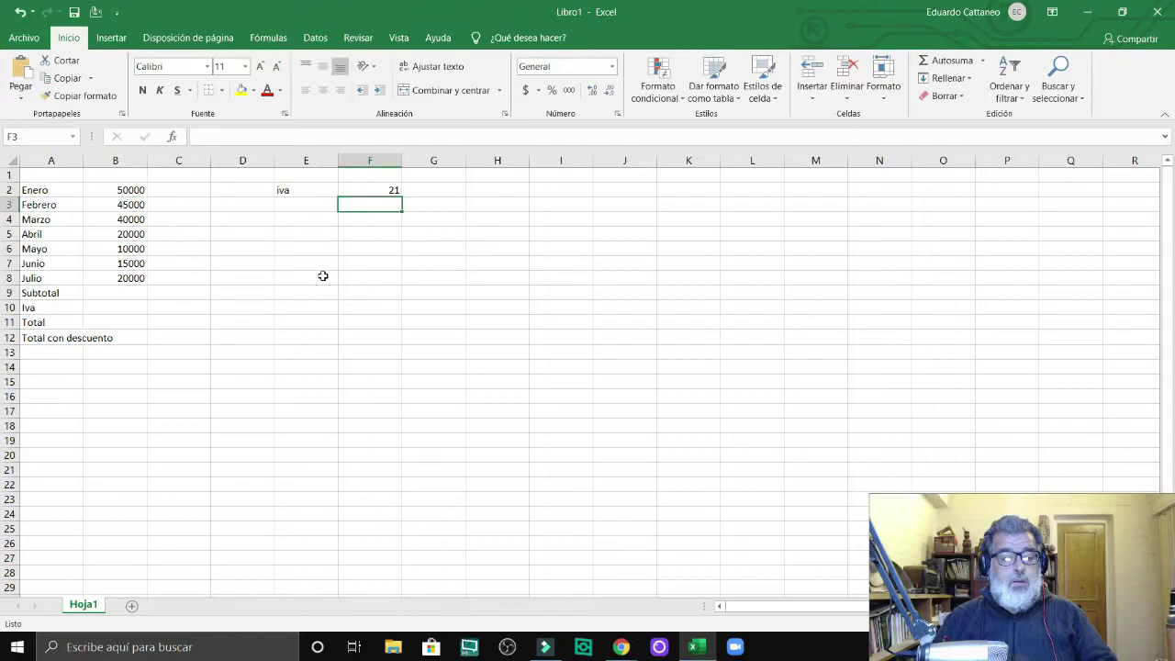
key("Left")
type("des")
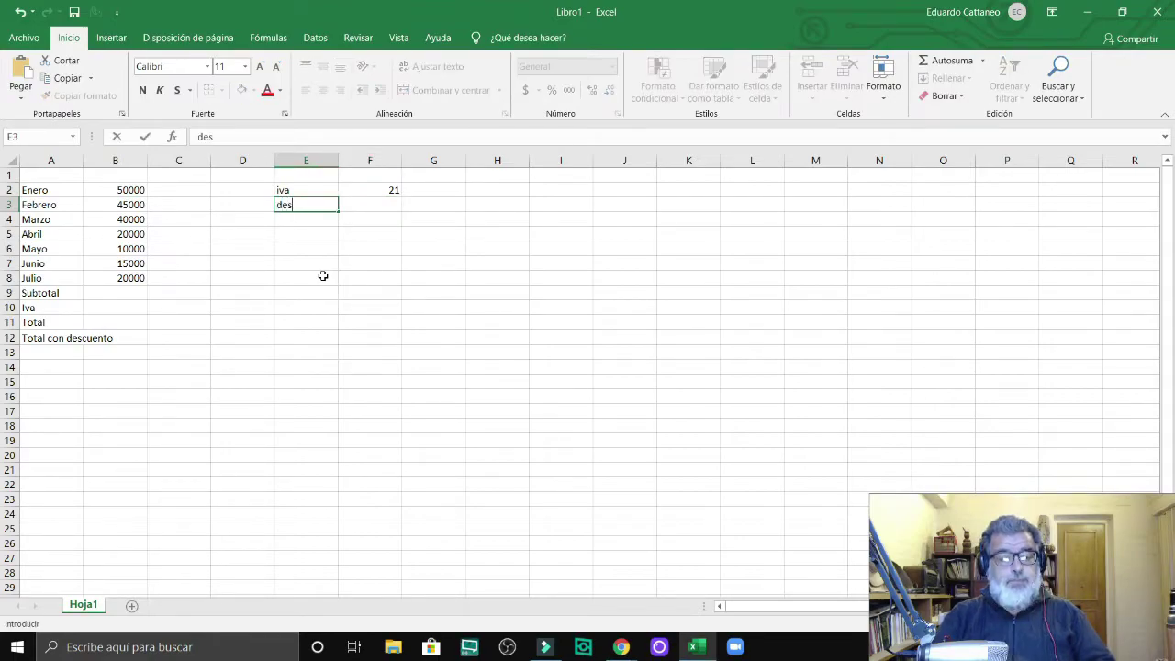
type("cuento")
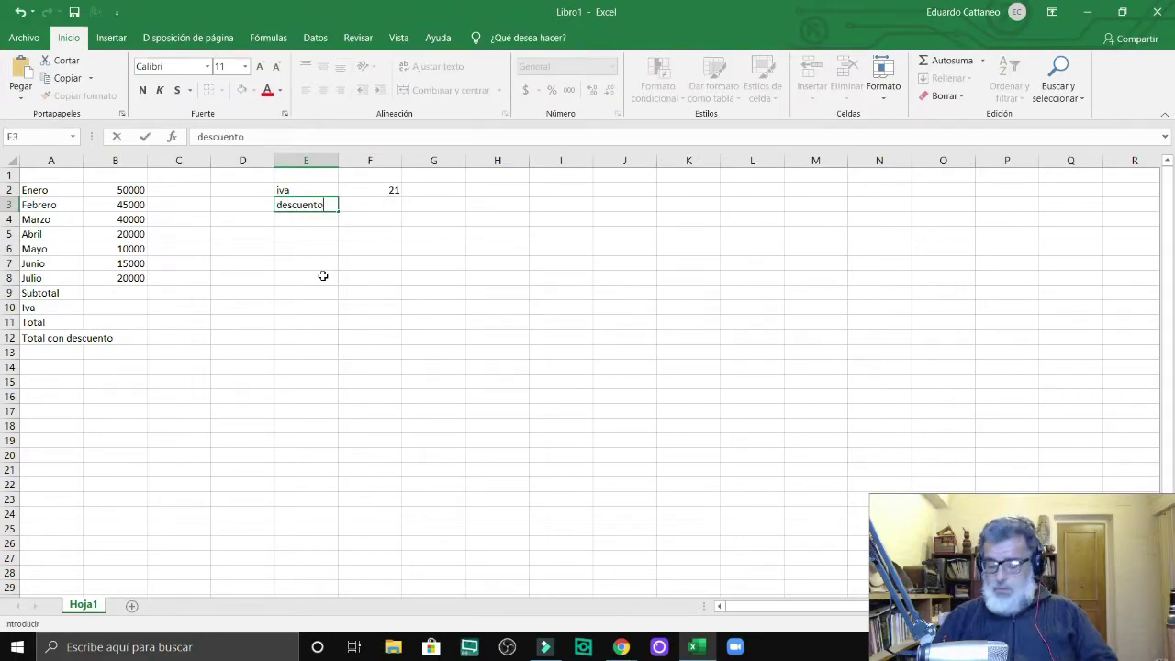
key("Right")
type("10")
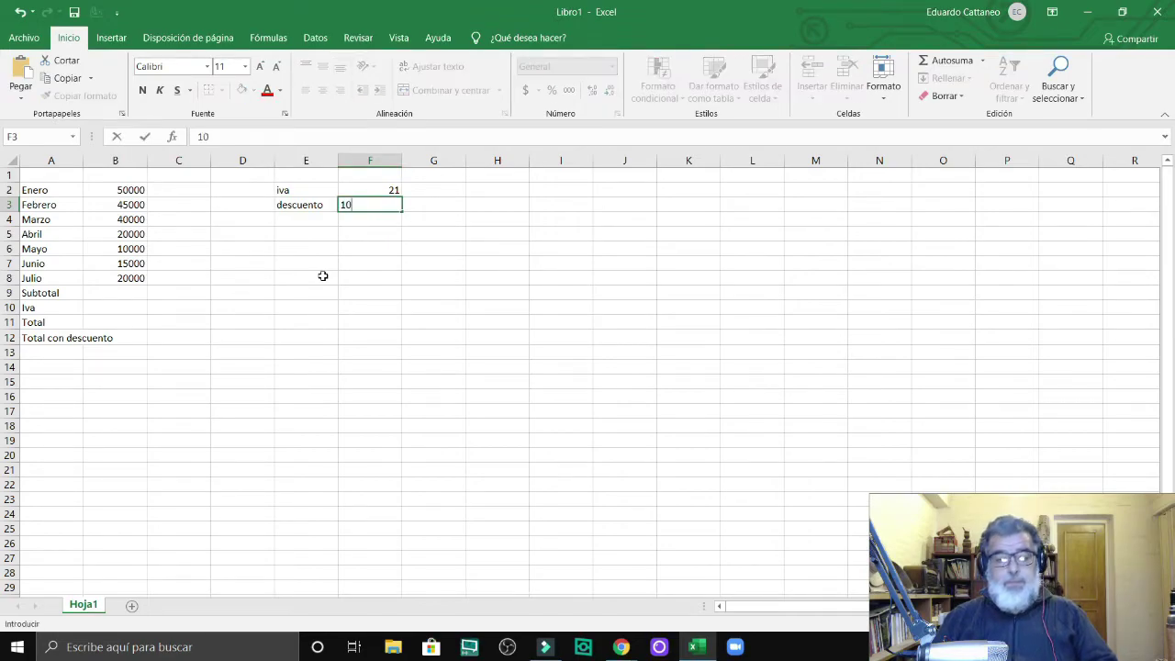
key("Return")
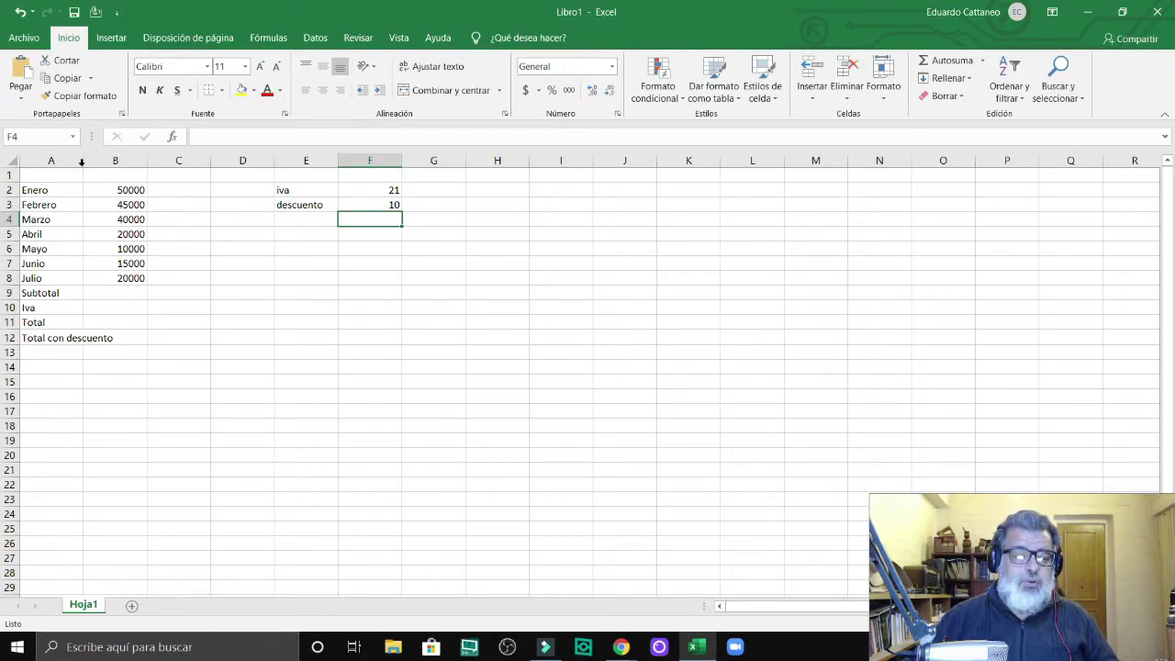
Autofit column A to fit Total con descuento and enter 0 in B9 through B12.
double_click(81, 164)
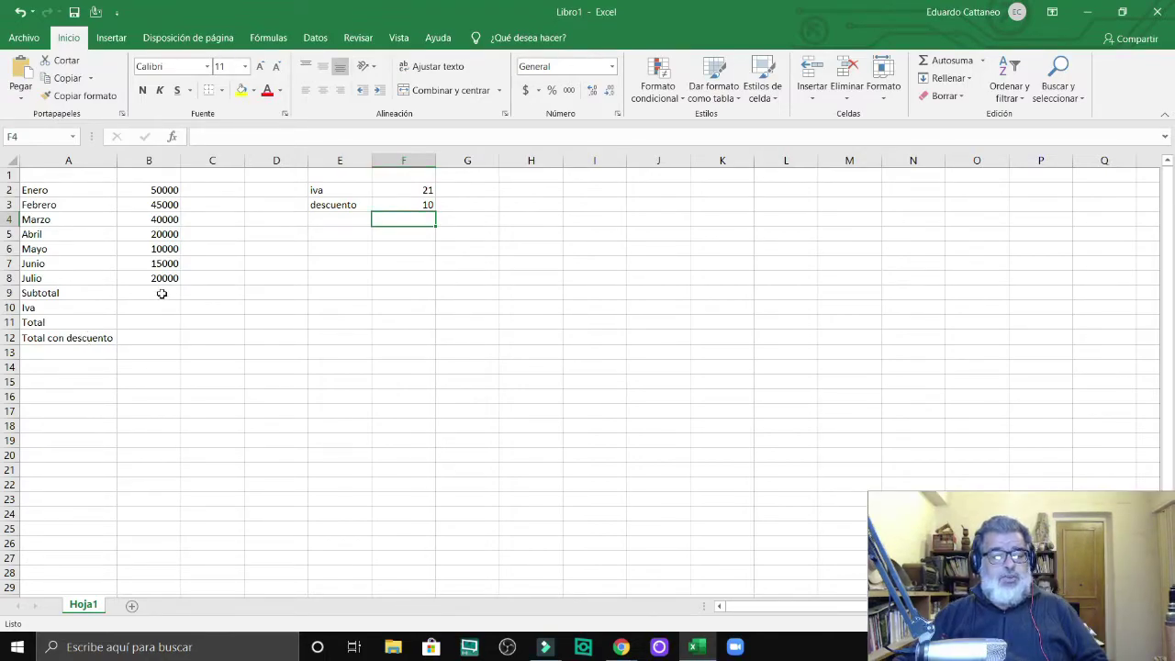
left_click(161, 293)
type("0")
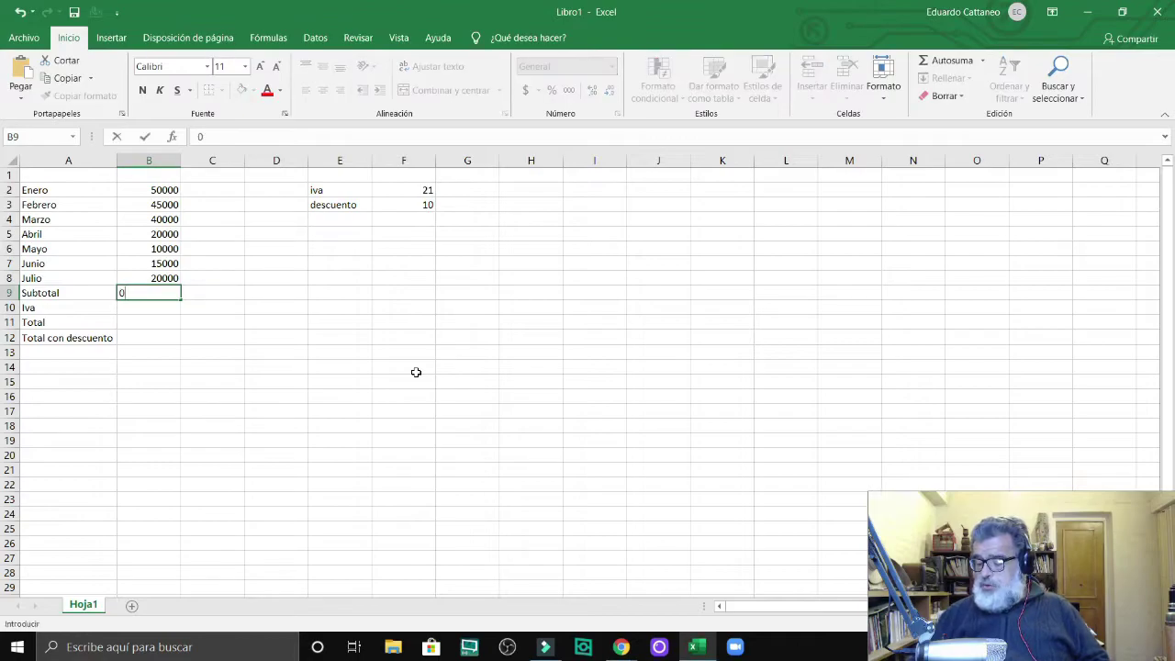
key("Return")
type("0")
key("Return")
type("0")
key("Return")
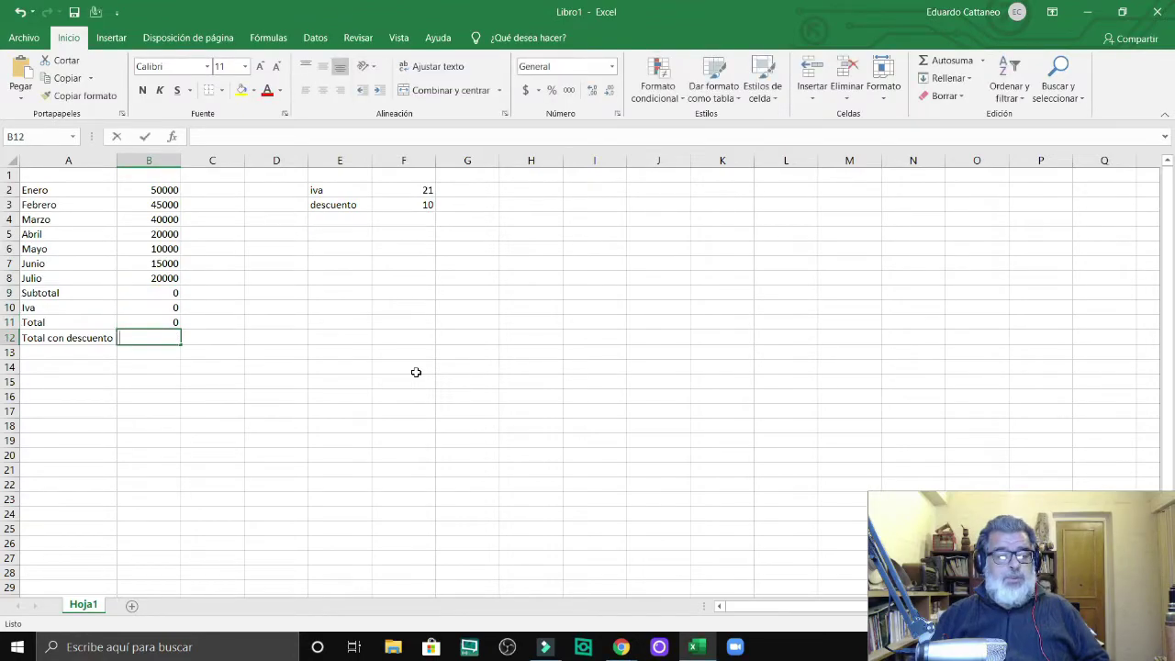
type("0")
key("Return")
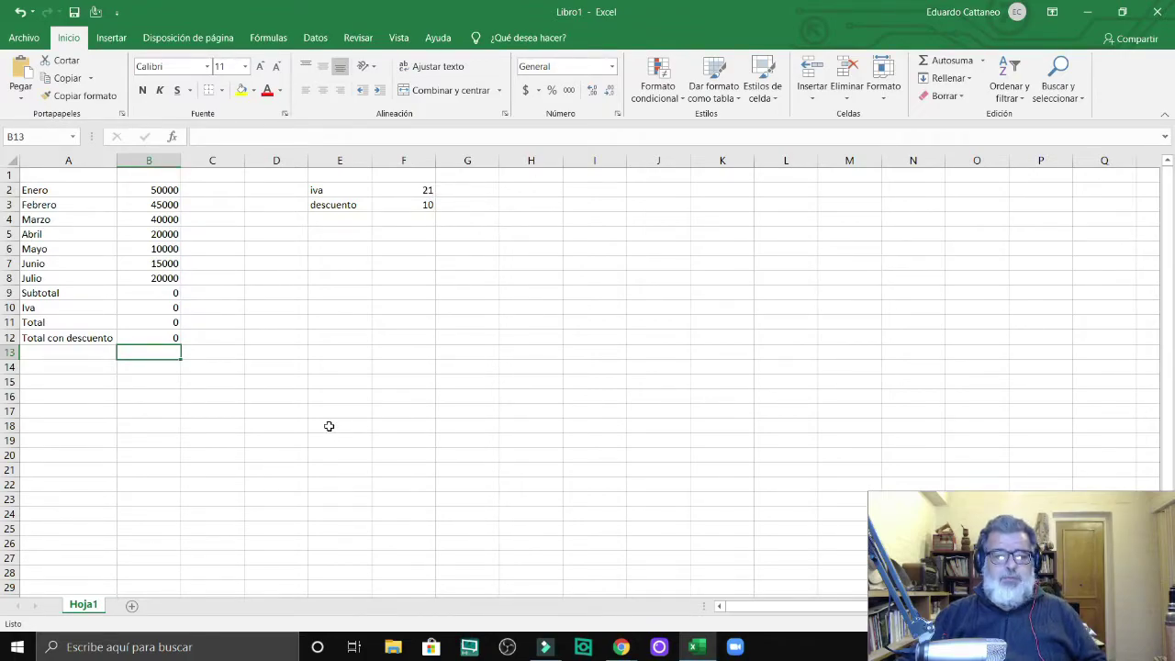
Apply the Contabilidad accounting format to amounts B2:B12 and check B9 and B10.
left_click_drag(153, 188, 170, 336)
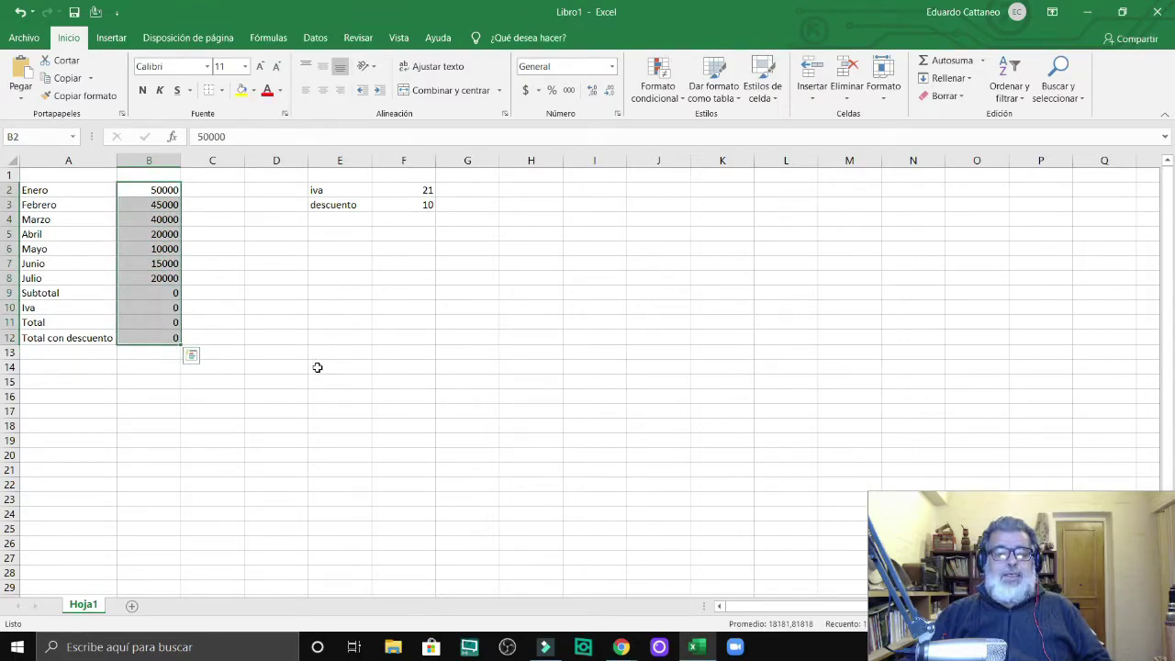
left_click(613, 69)
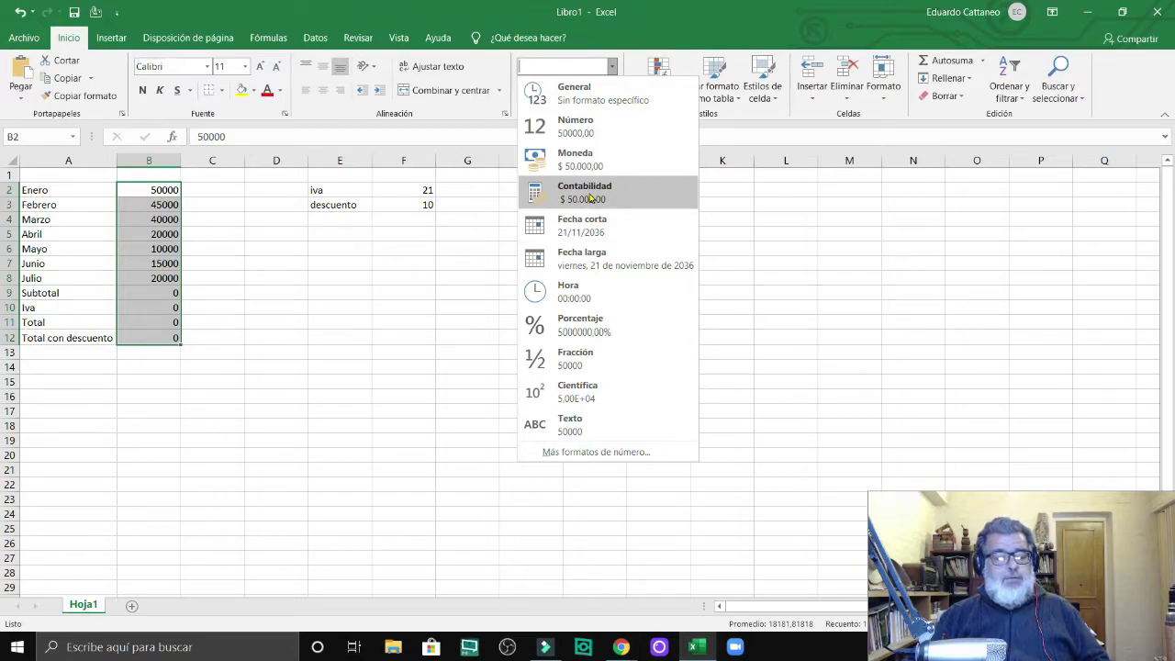
left_click(590, 198)
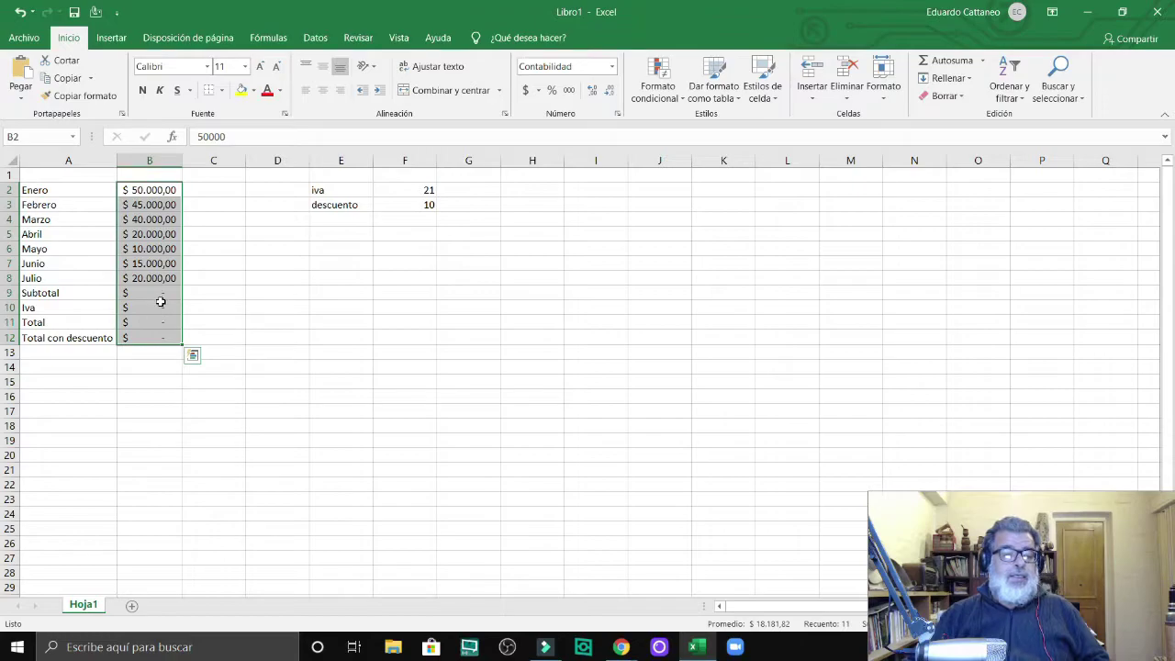
left_click(160, 307)
left_click(163, 293)
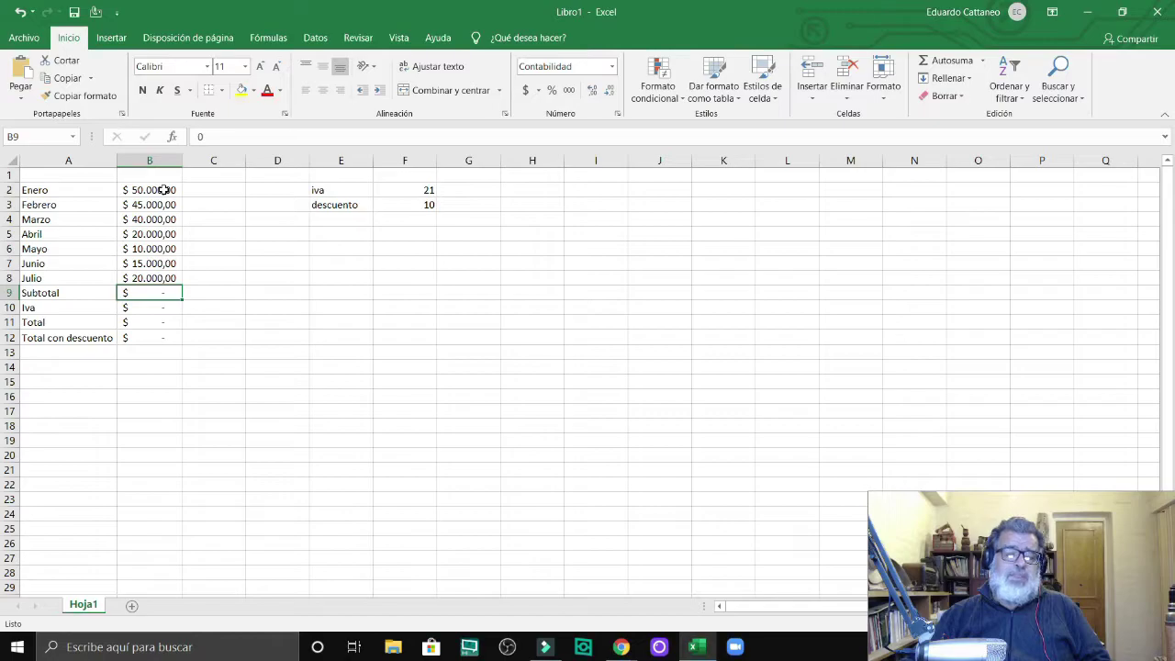
Reformat amounts B2:B12 with the Moneda currency format instead.
left_click_drag(164, 190, 170, 336)
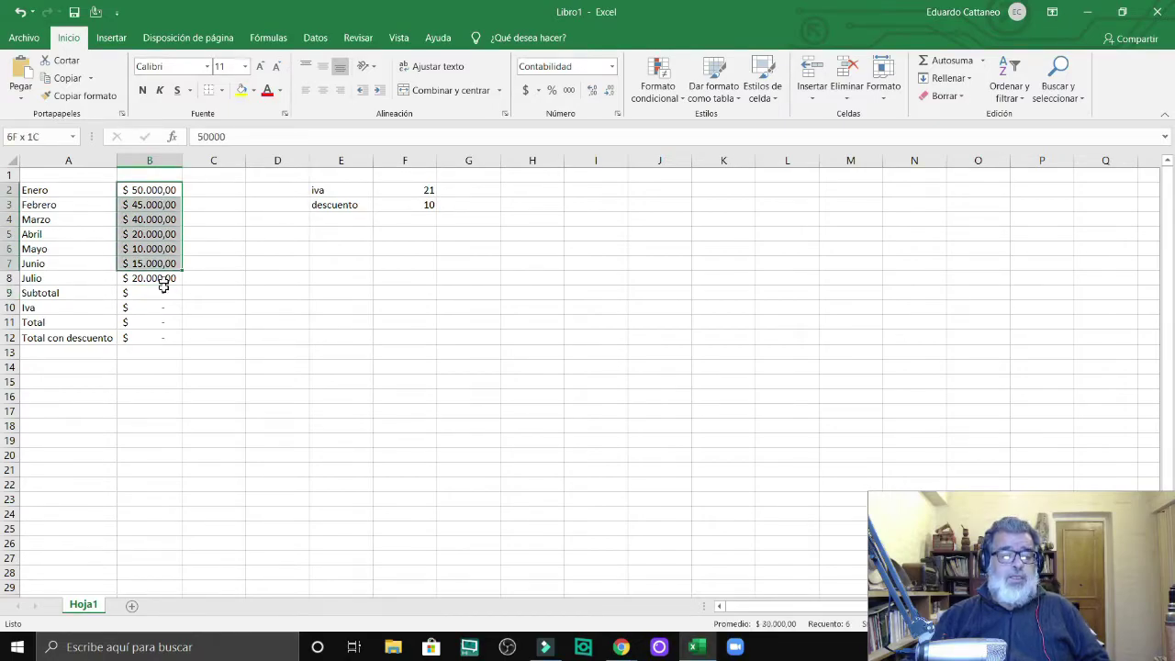
left_click(613, 67)
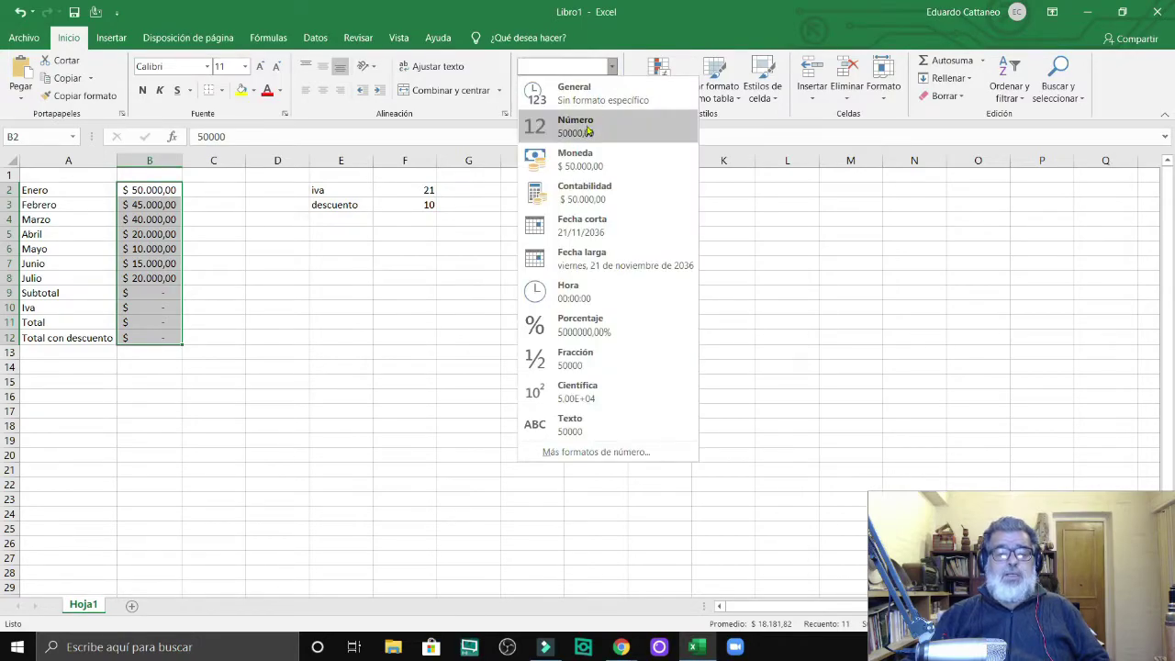
left_click(588, 153)
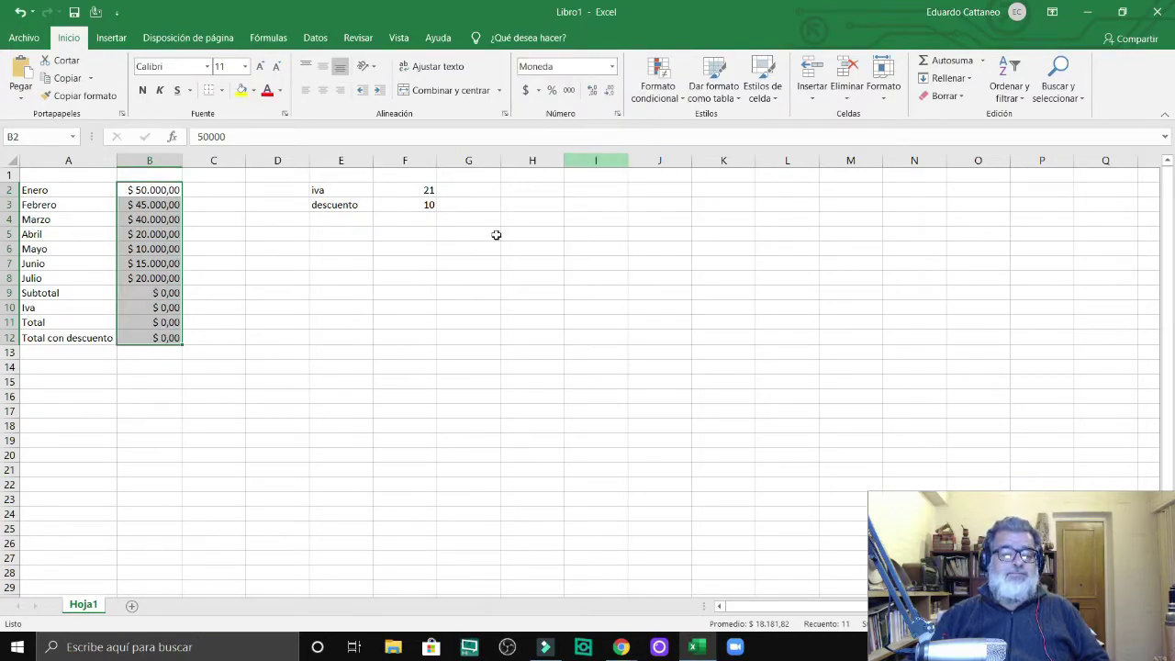
left_click(303, 353)
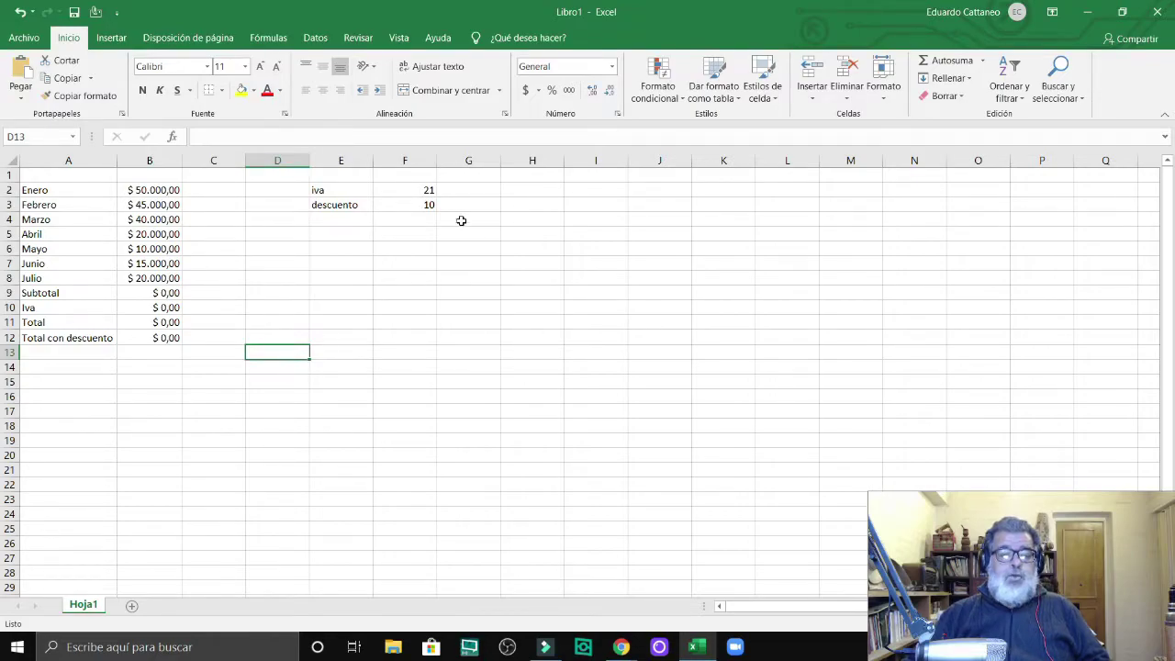
Apply Percent style to F2:F3, so the rates show 2100% and 1000%.
left_click(420, 187)
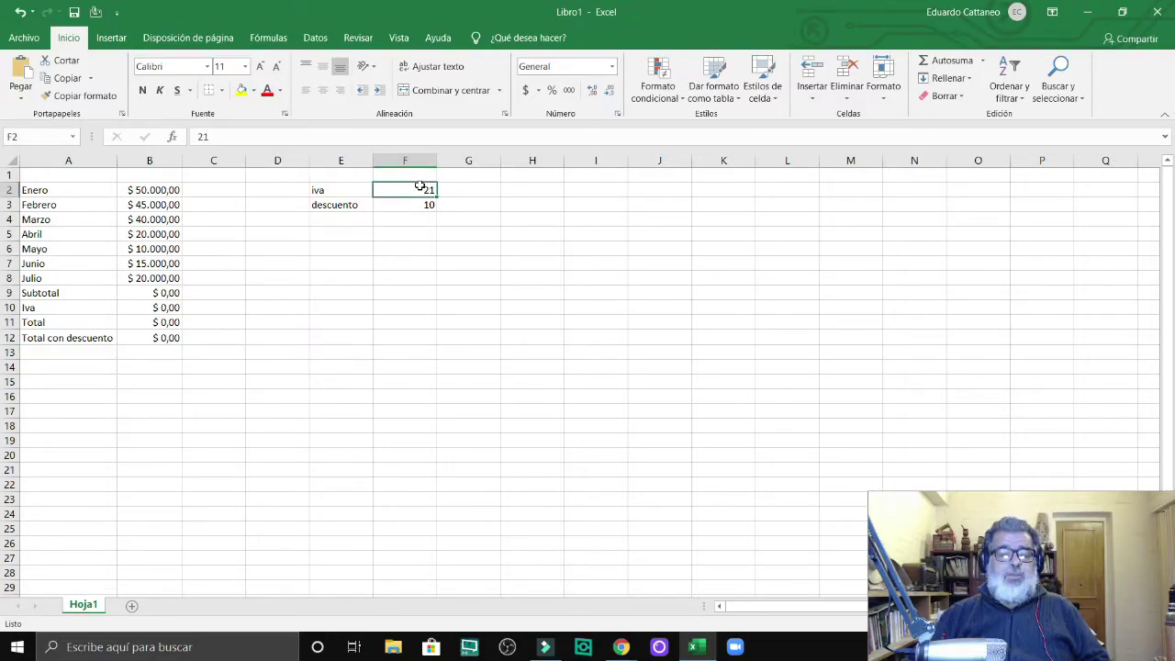
left_click_drag(420, 187, 422, 203)
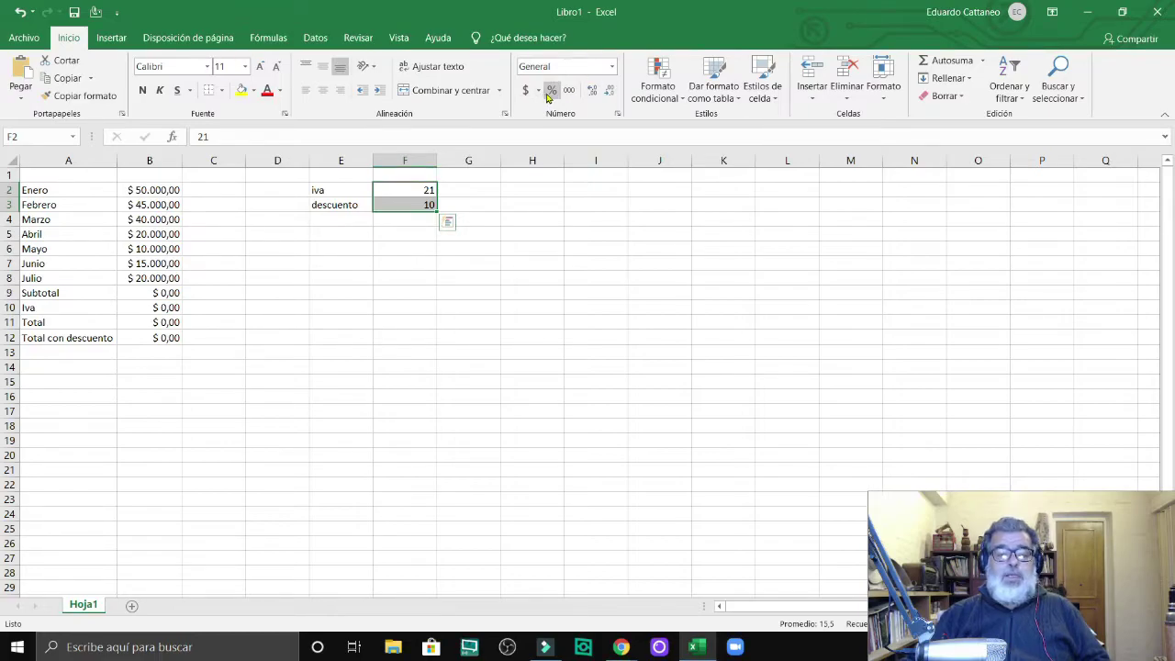
left_click(549, 92)
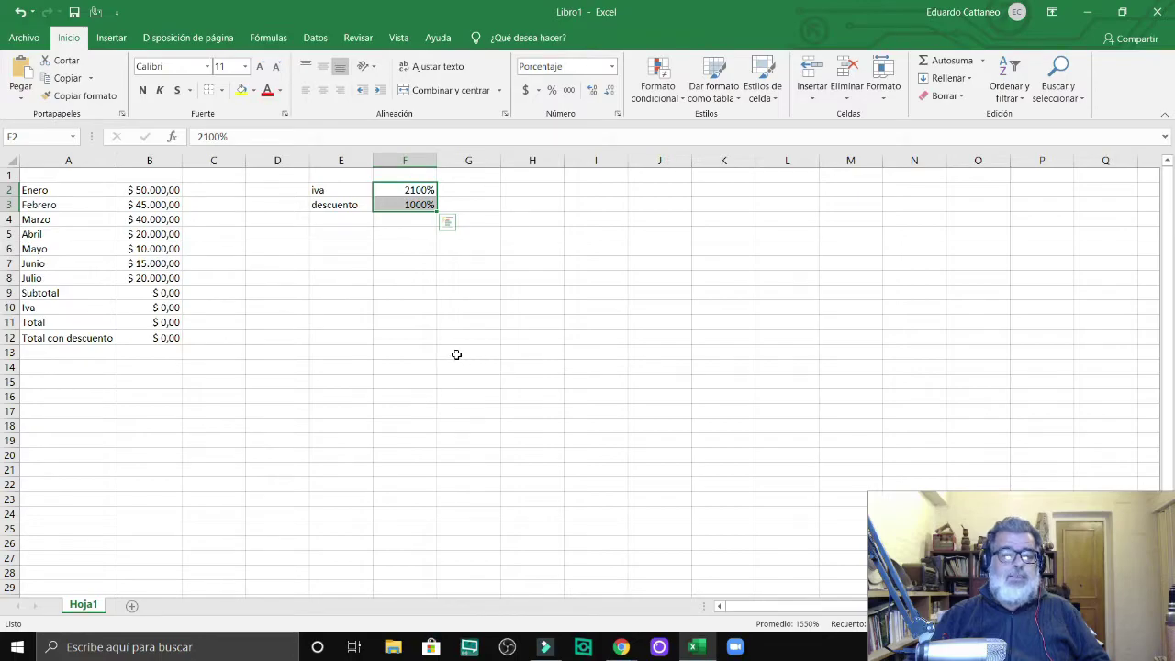
left_click(416, 354)
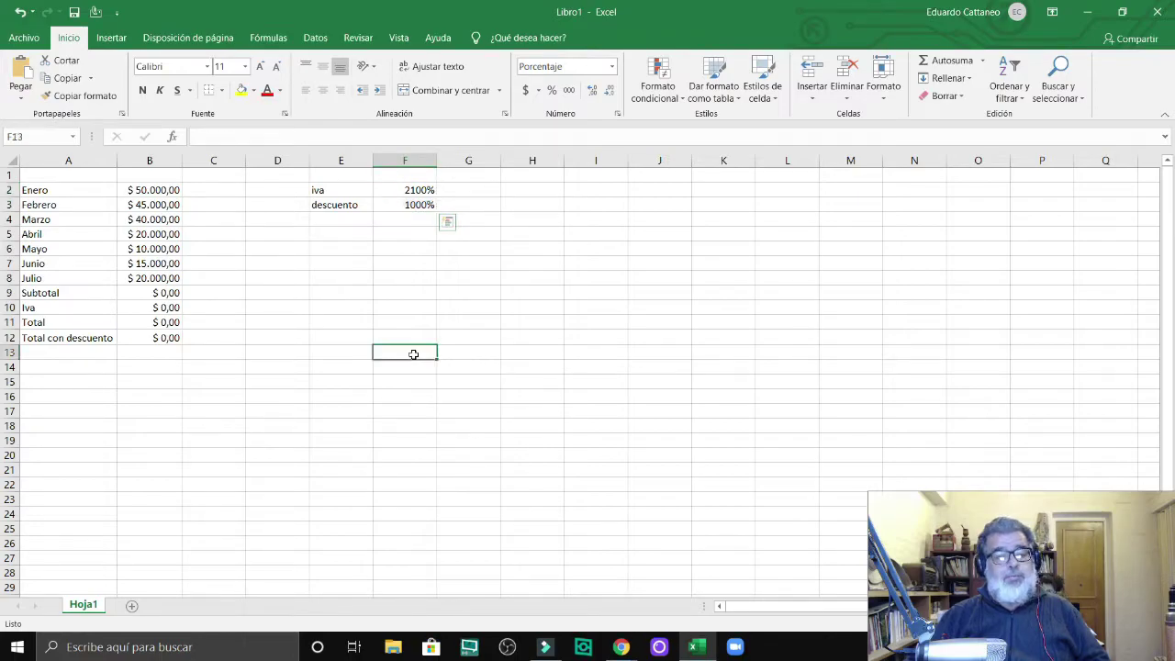
left_click(419, 188)
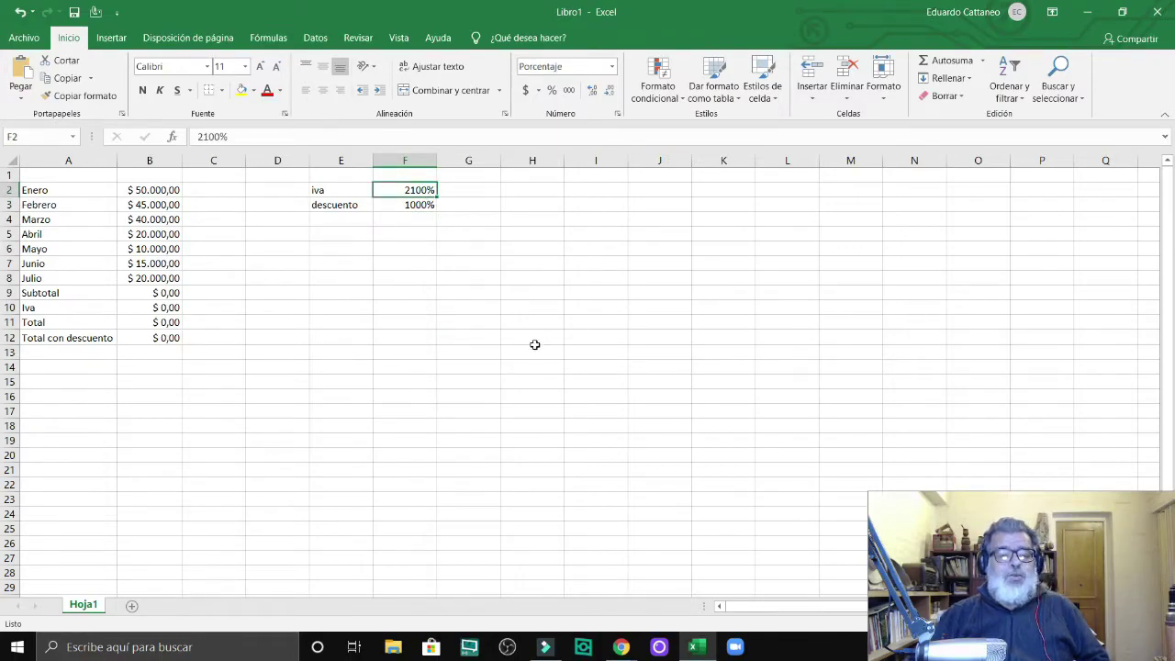
left_click(432, 203)
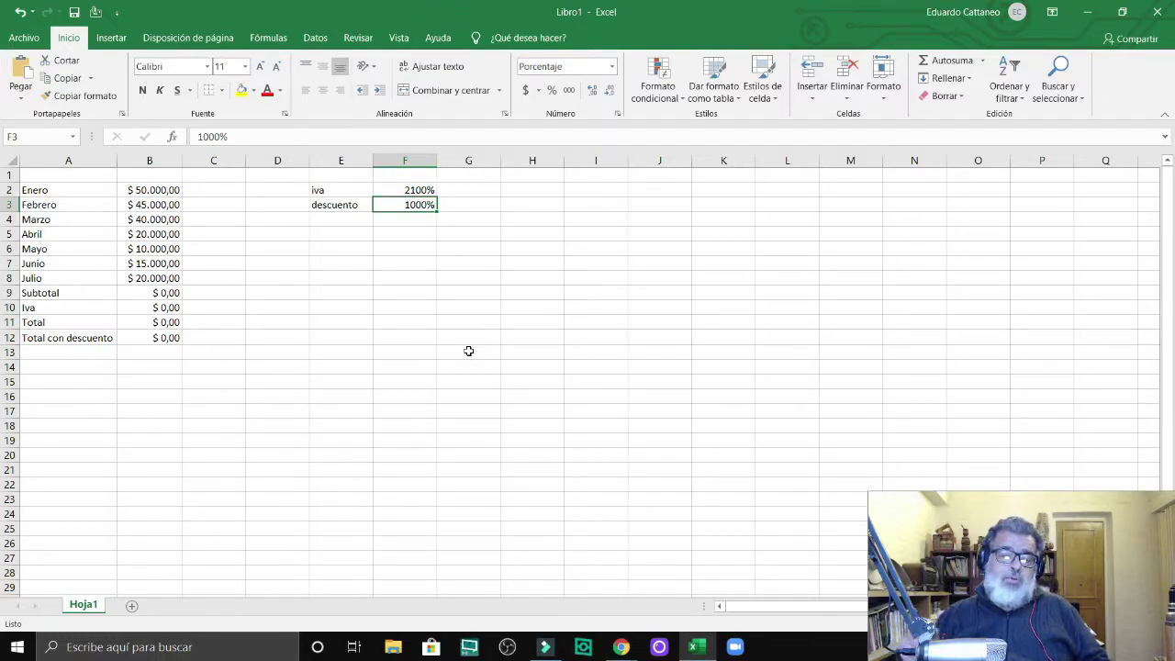
Return rate cells F2:F3 to General number format.
left_click(422, 190)
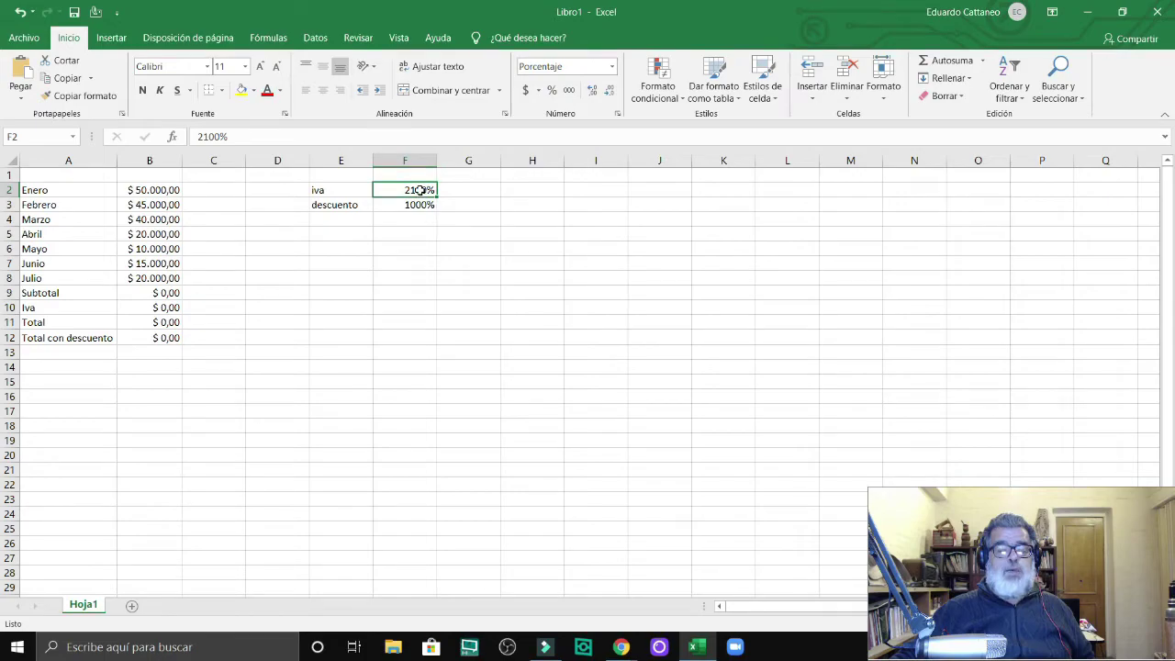
left_click_drag(419, 190, 415, 205)
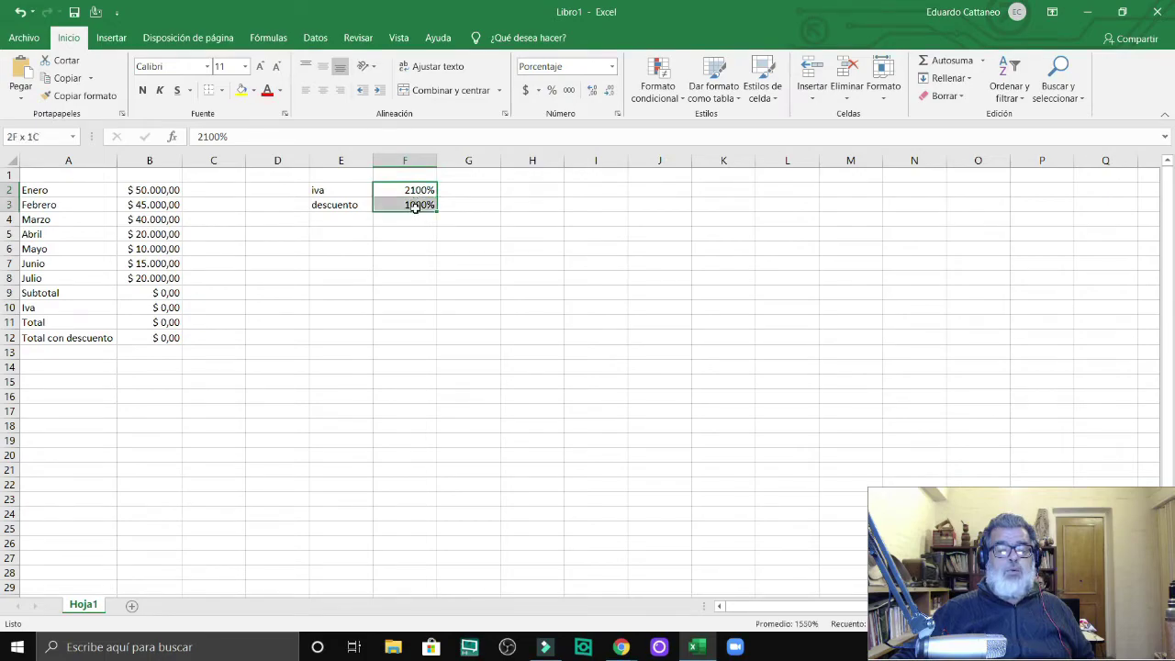
left_click(613, 70)
left_click(560, 78)
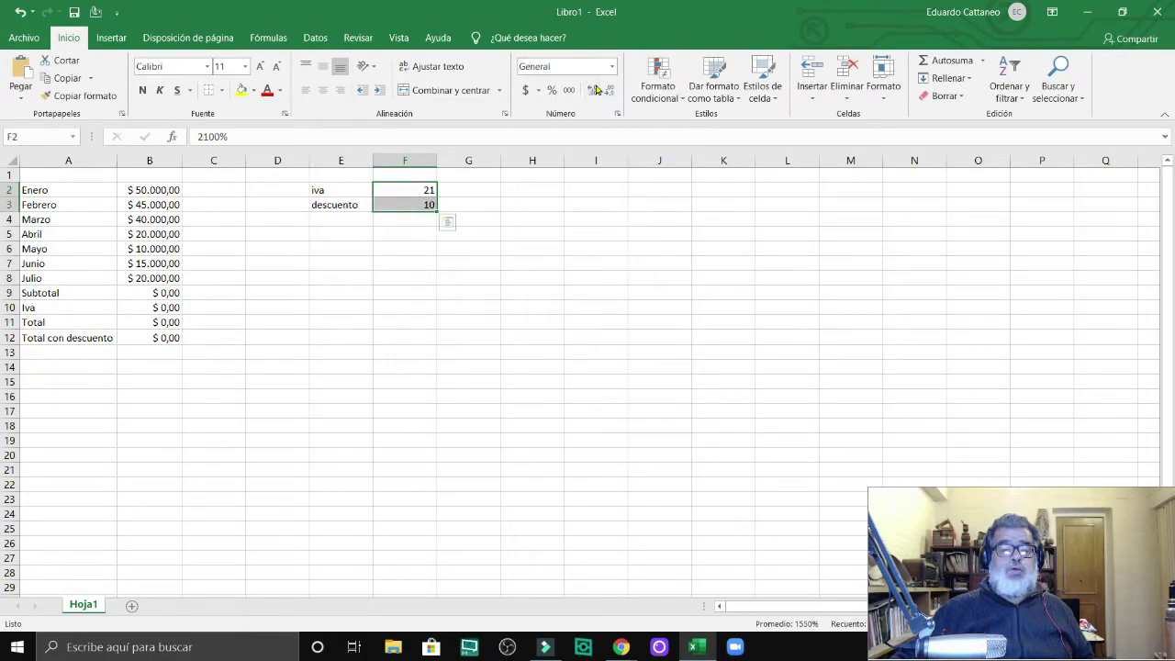
Enter 0,21 as the iva rate in F2 and 0,10 as the descuento rate in F3.
left_click(429, 190)
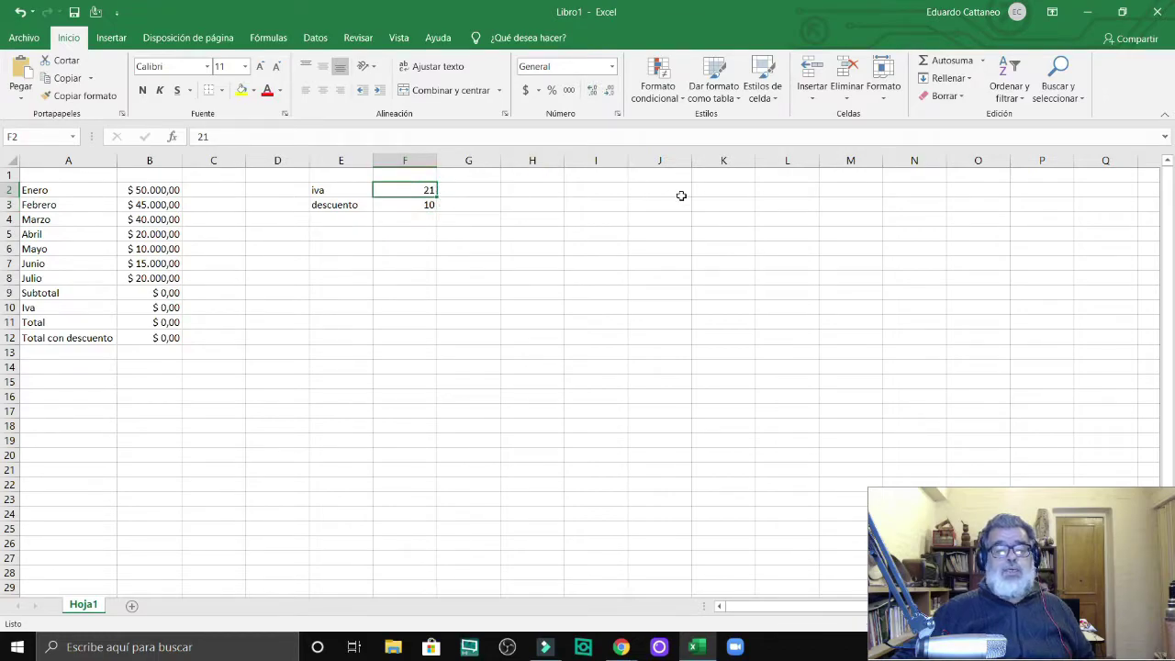
type("0,")
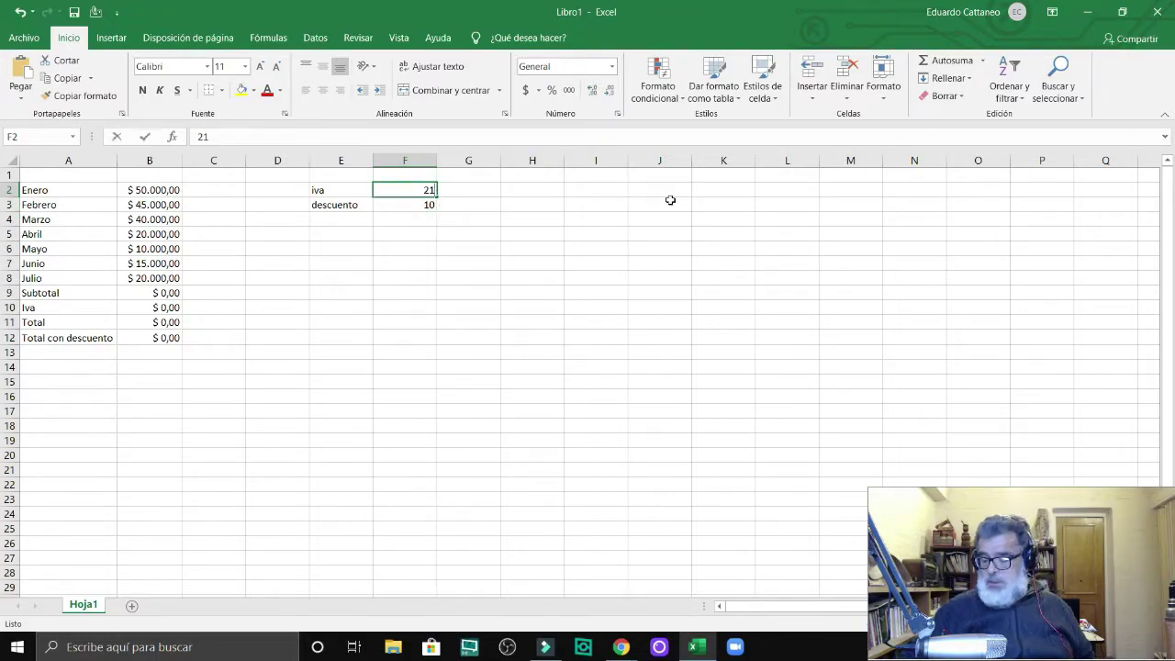
type("21")
key("Return")
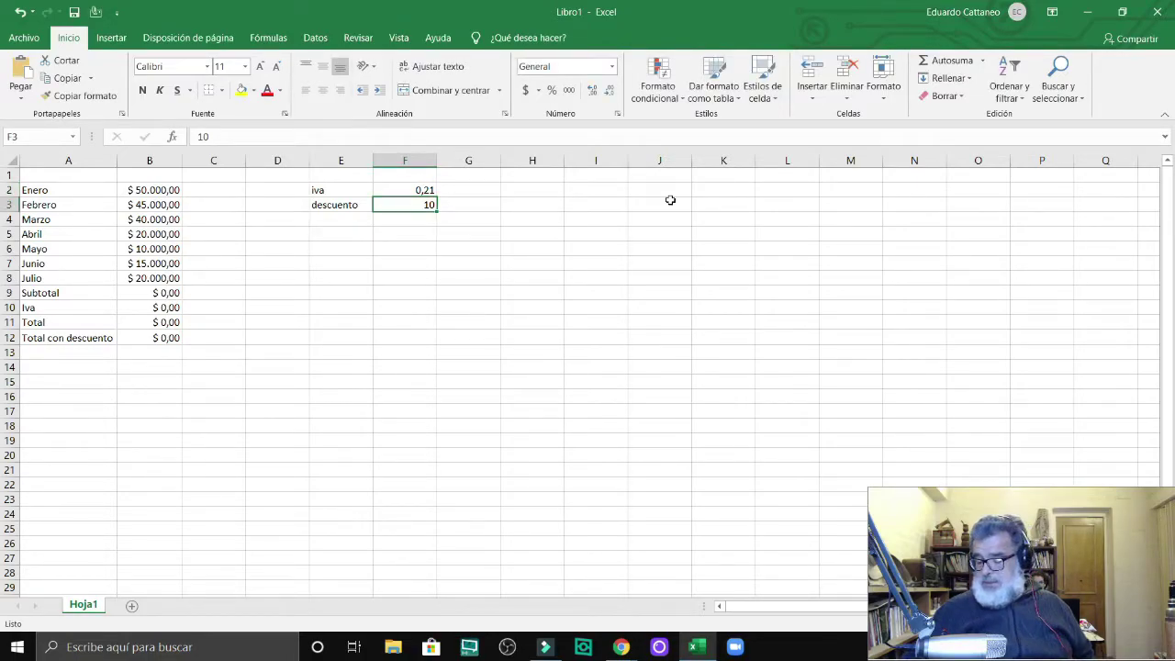
type("0,10")
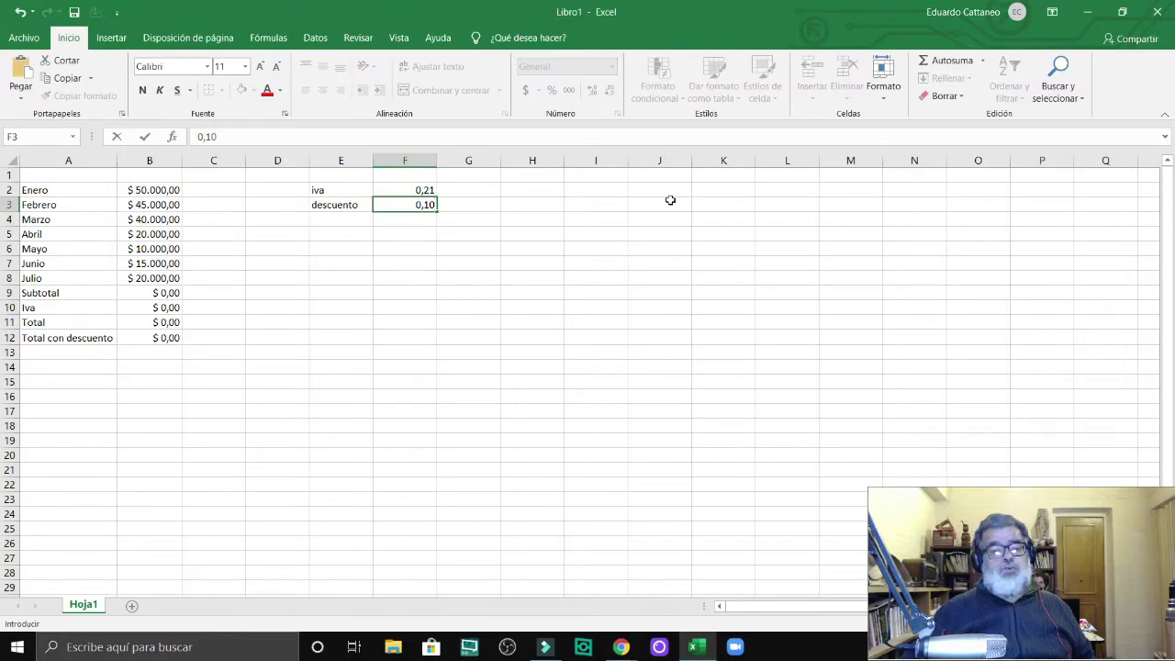
key("Return")
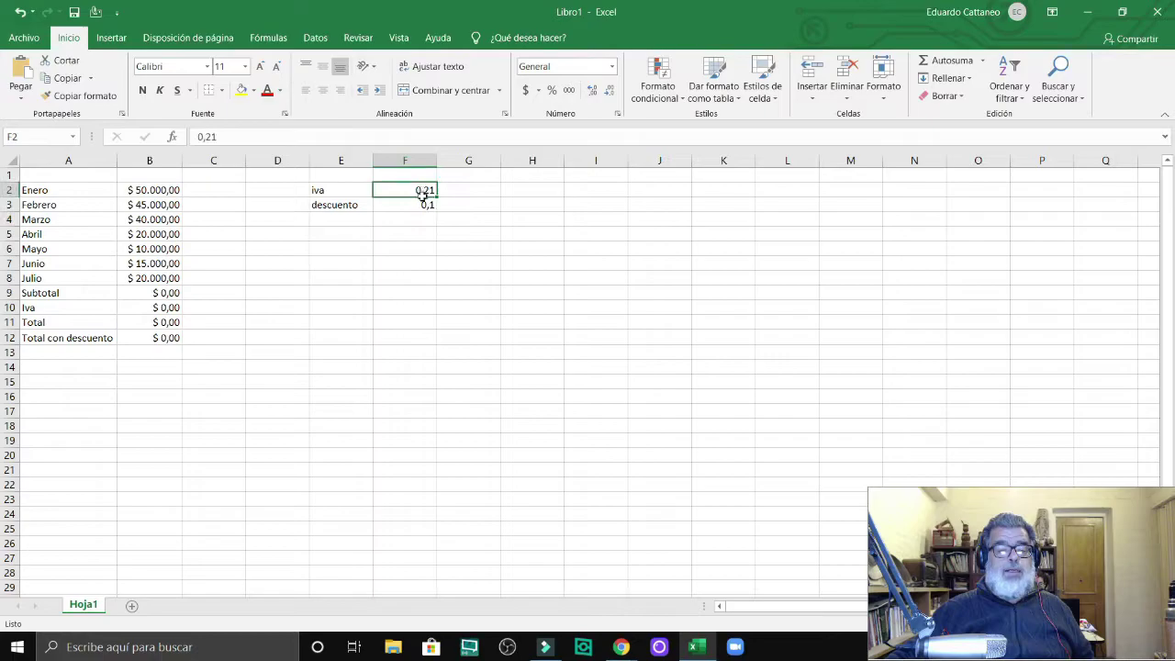
Apply Percent Style to the rates in F2:F3, then revert them to General format.
left_click_drag(421, 190, 424, 205)
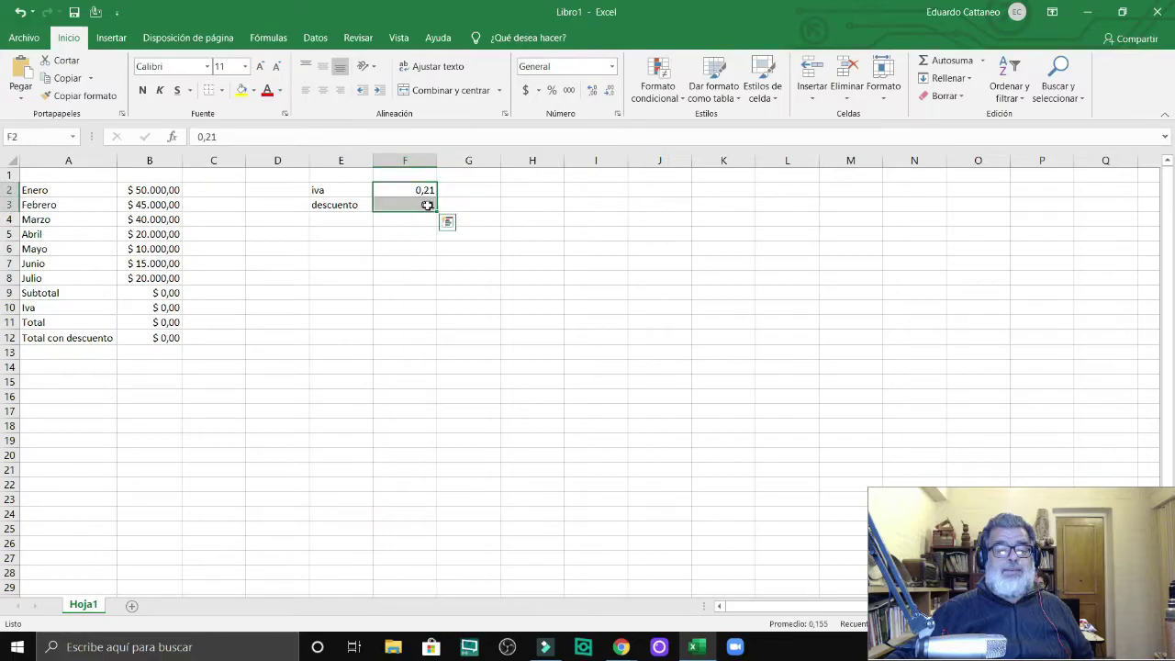
left_click(553, 92)
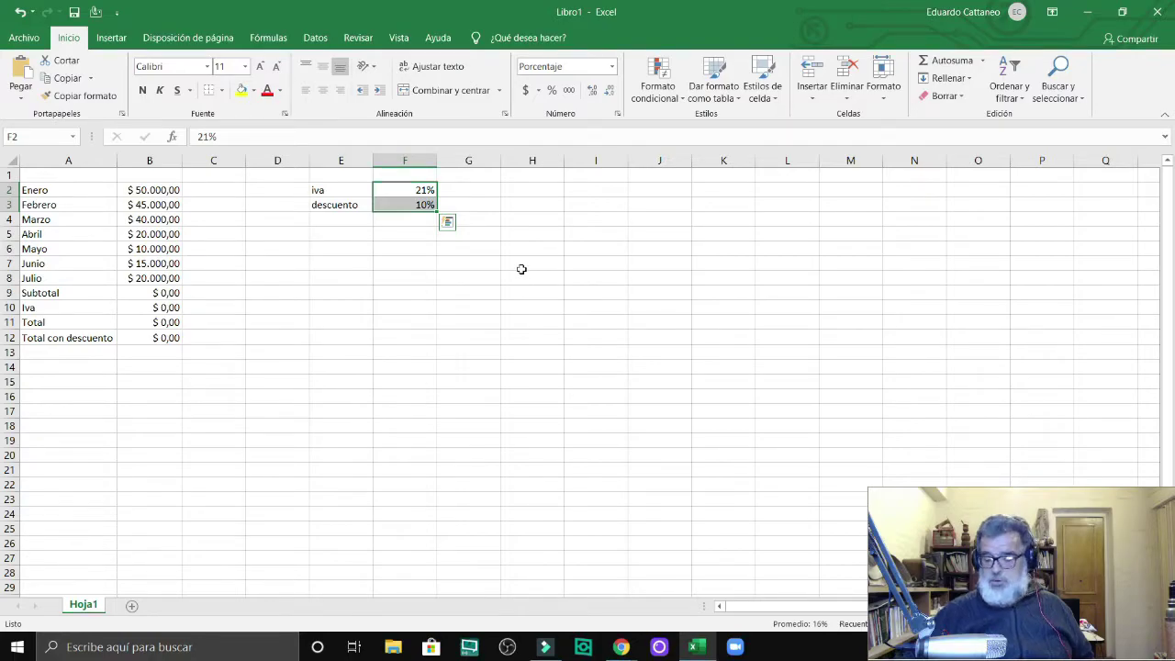
left_click(611, 66)
left_click(542, 90)
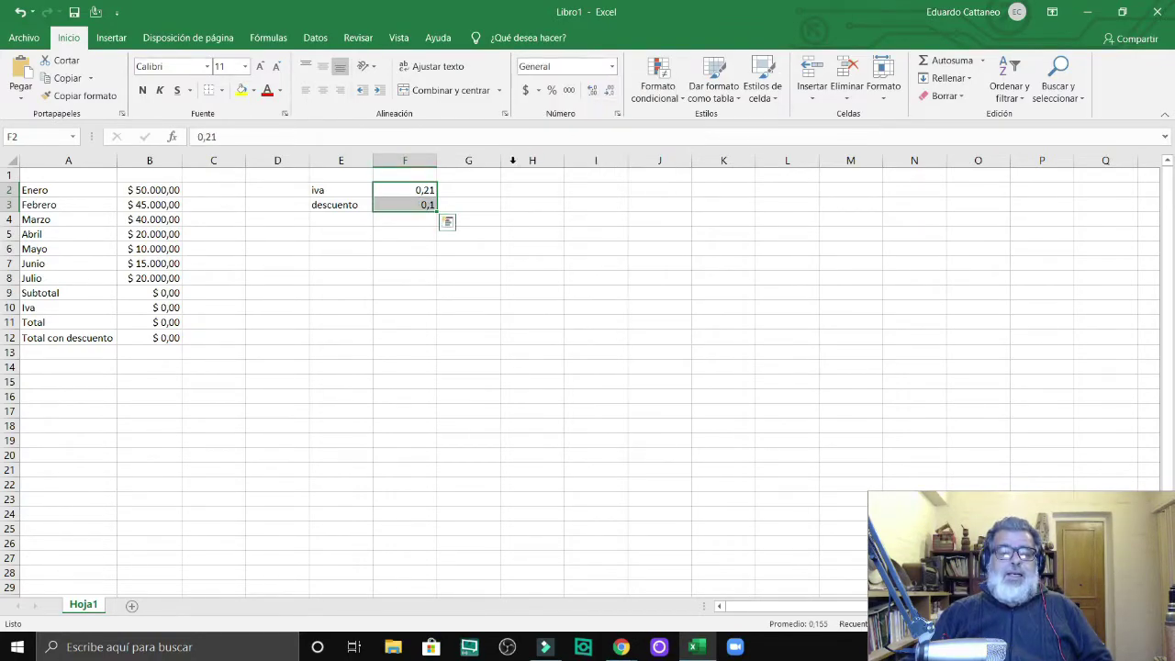
Enter 21% in F2 and 10% in F3 as the iva and descuento rates.
left_click(420, 189)
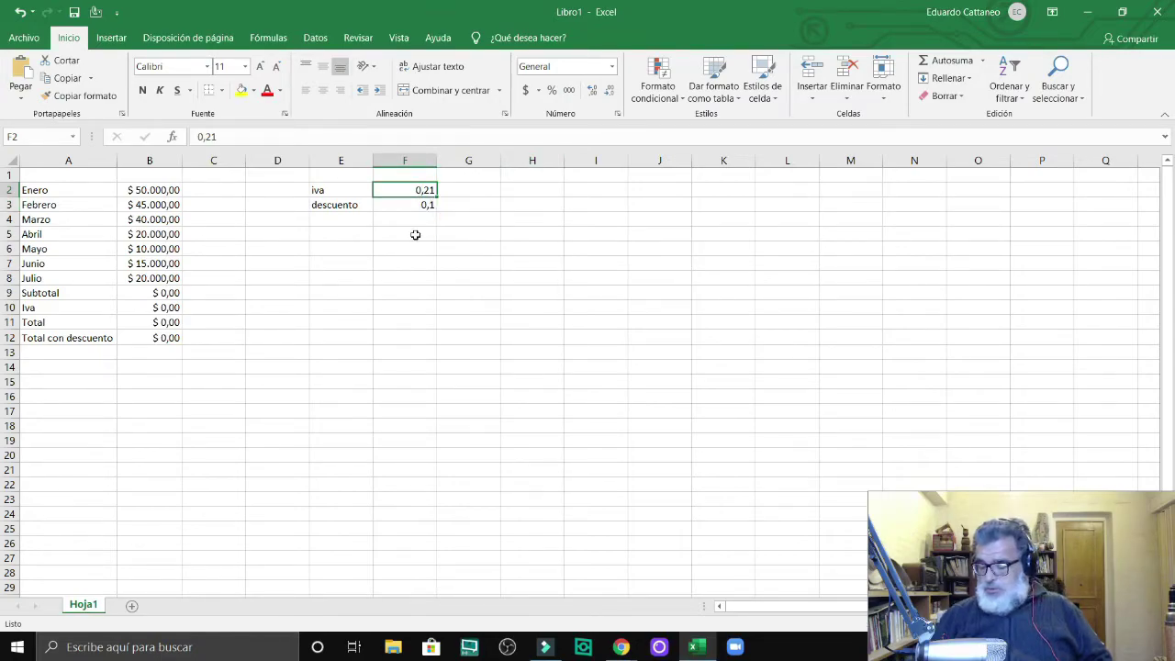
type("21")
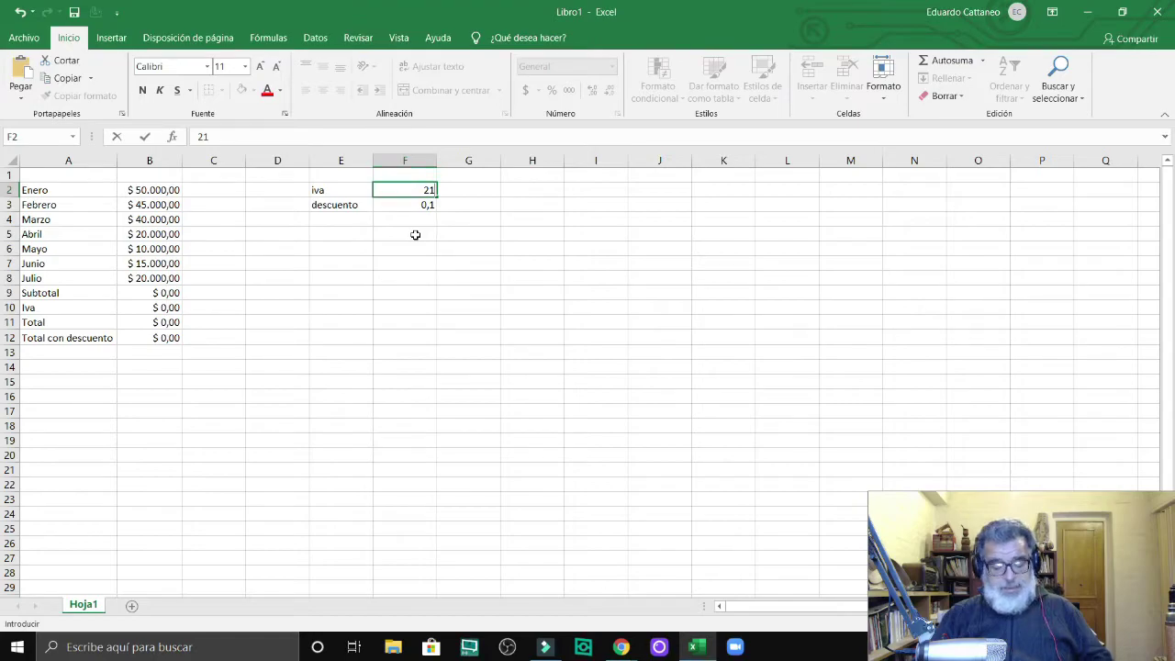
type("%")
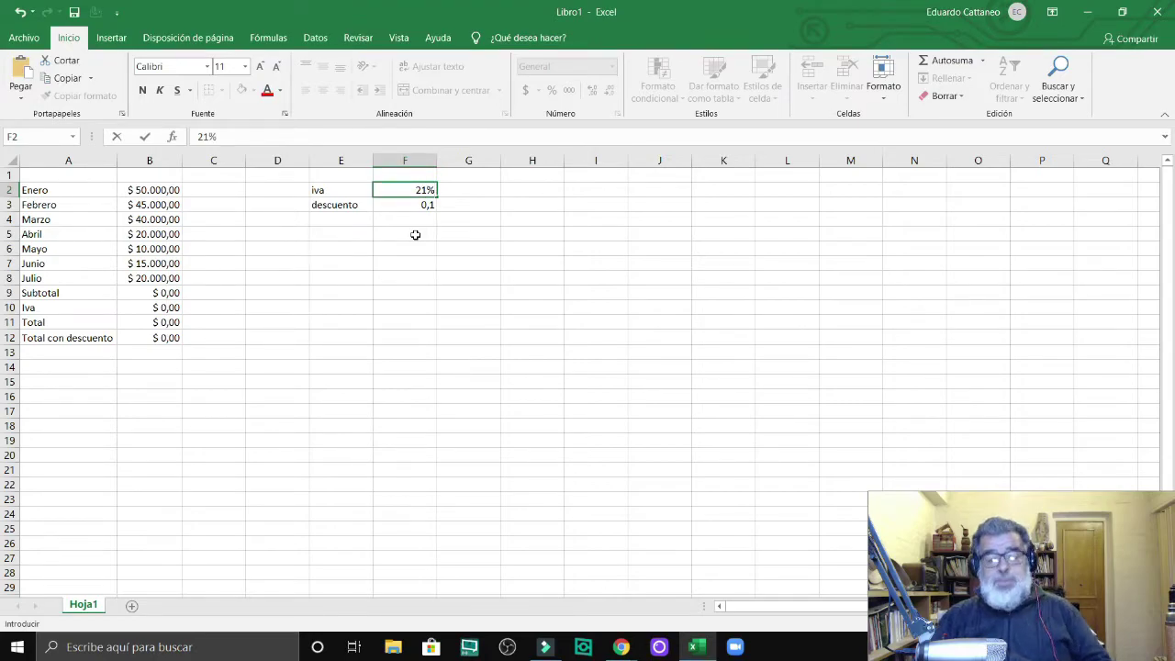
key("Return")
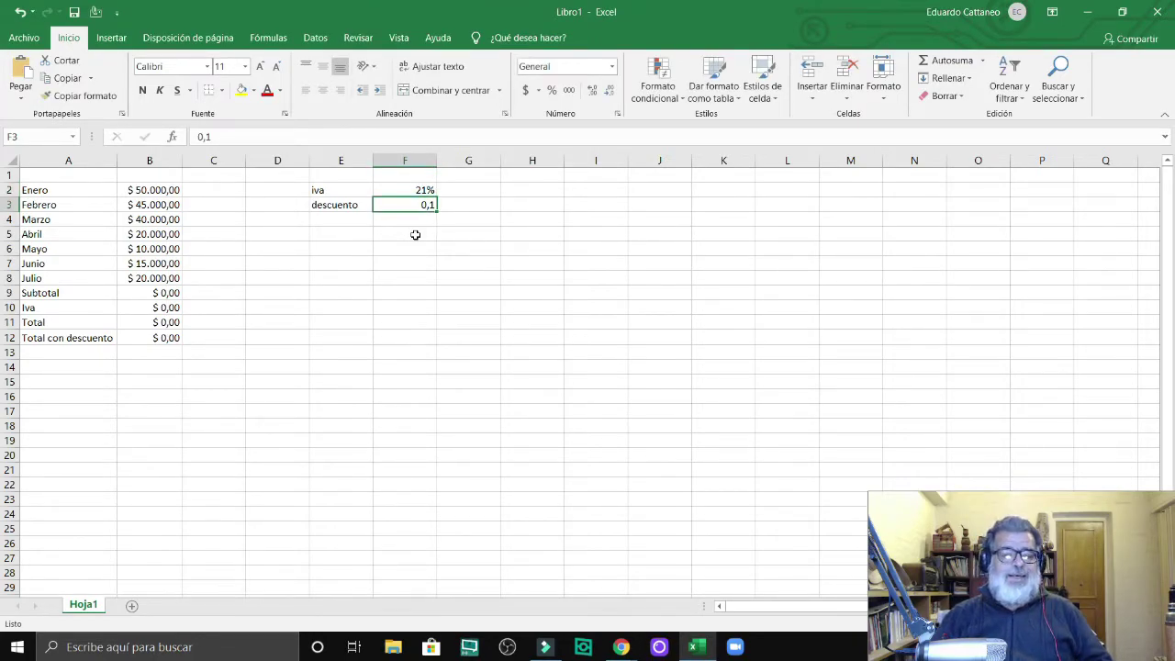
type("10")
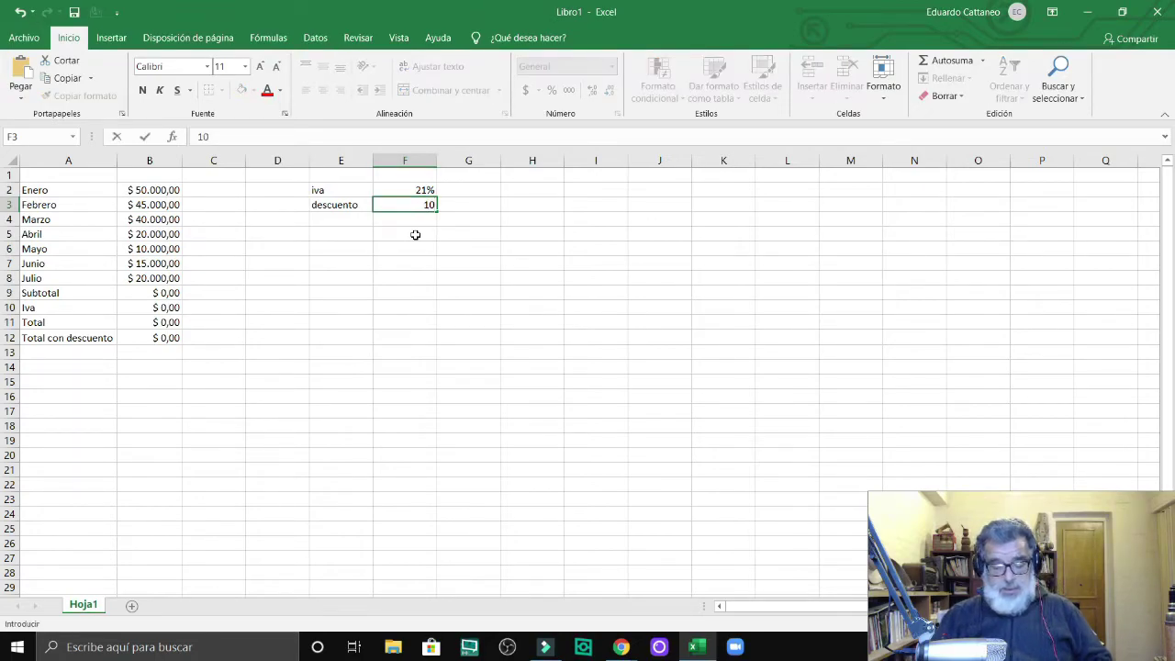
type("%")
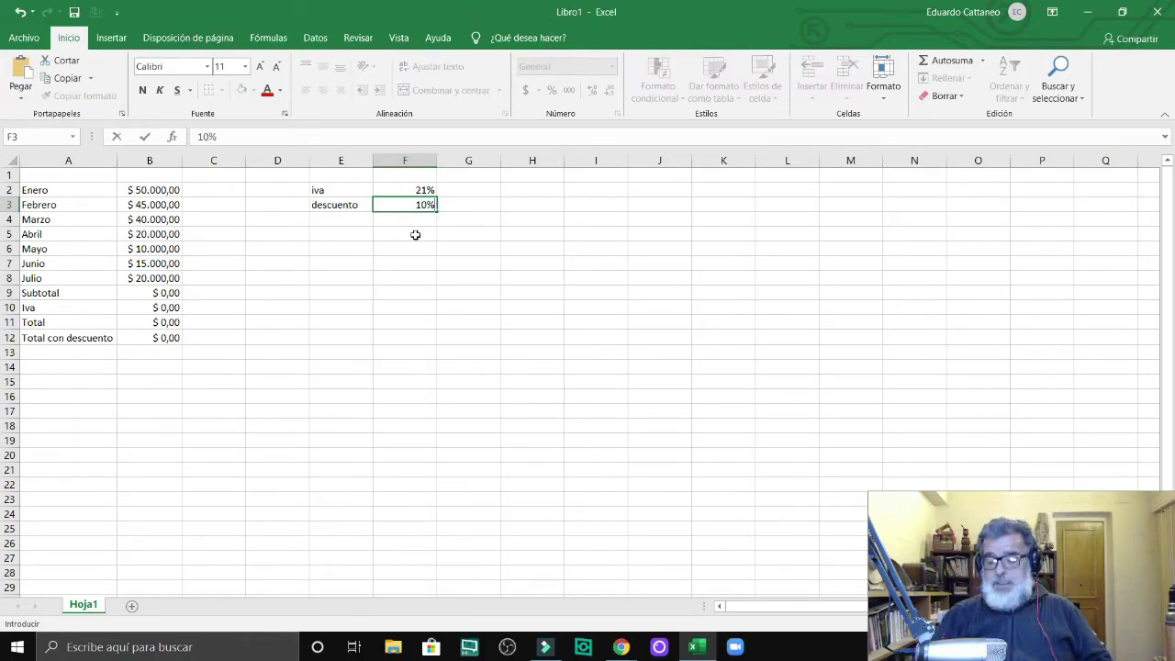
key("Return")
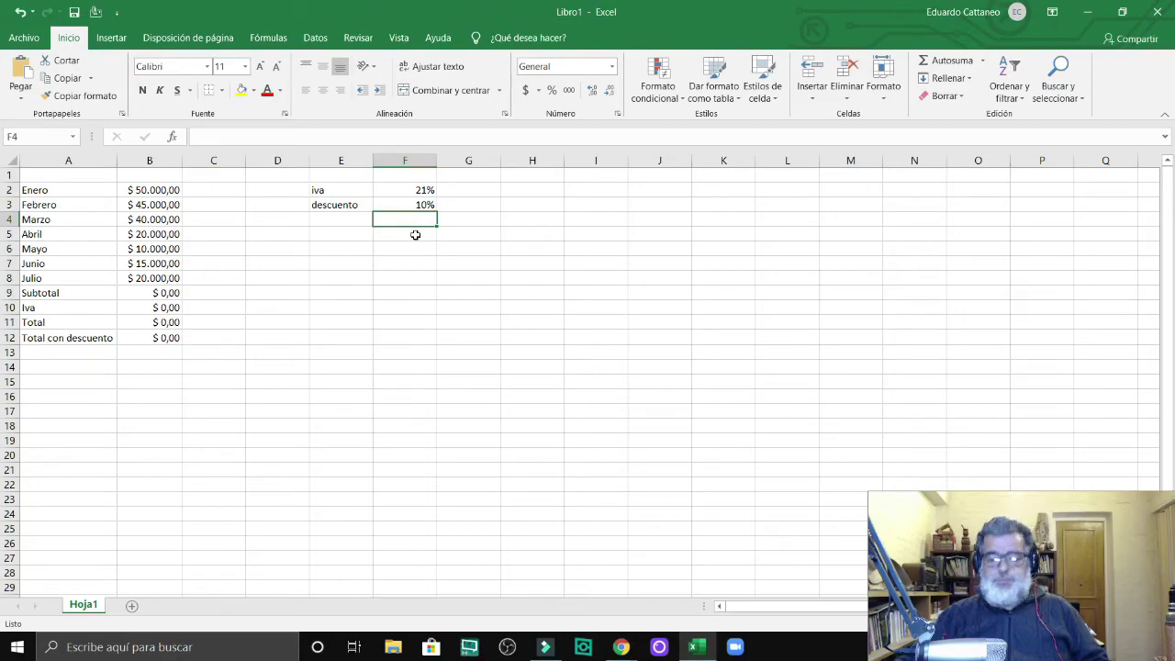
left_click(418, 190)
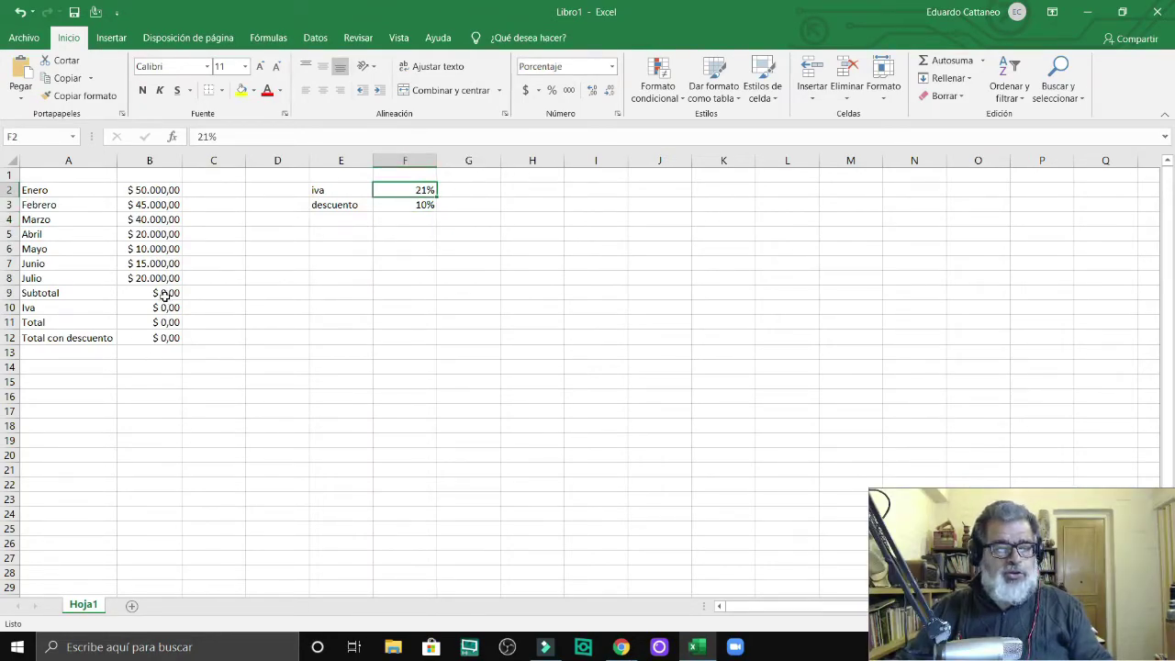
left_click_drag(165, 292, 166, 352)
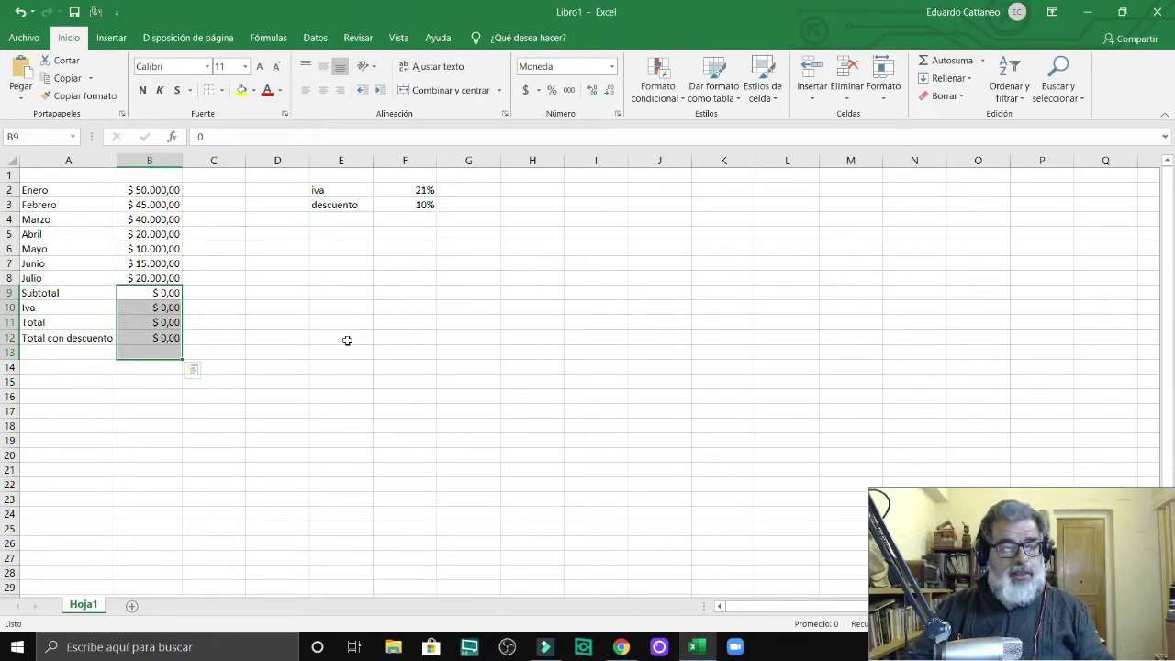
Delete the $0,00 placeholders from the result cells and reselect B9.
key("Delete")
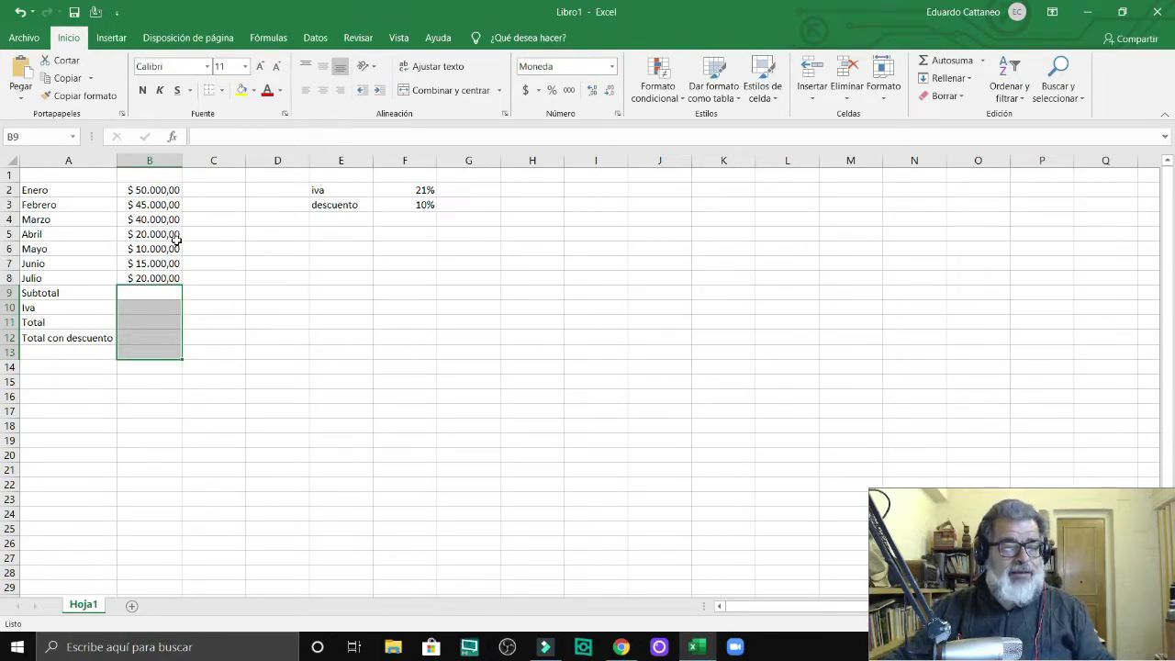
left_click(162, 297)
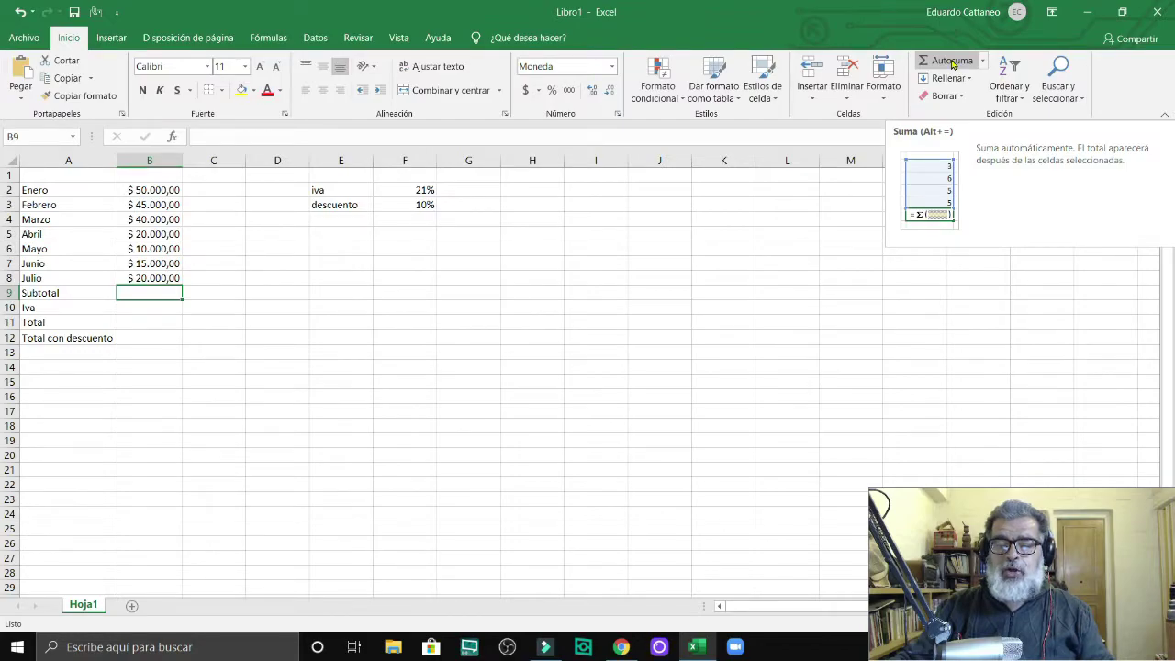
left_click(953, 62)
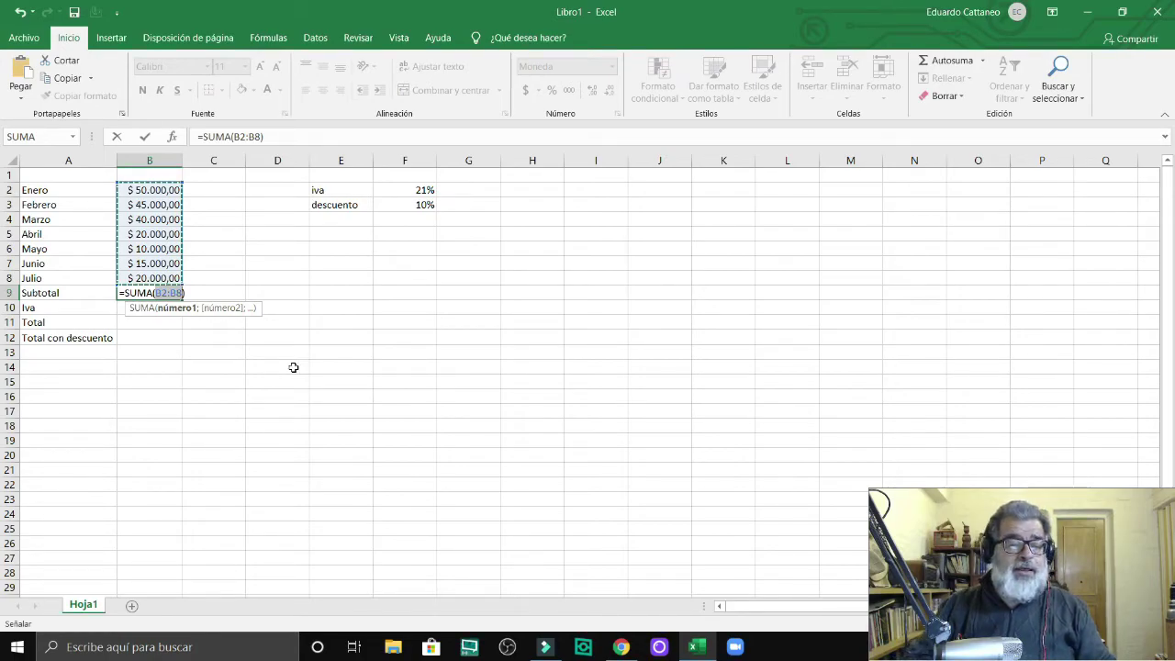
key("Return")
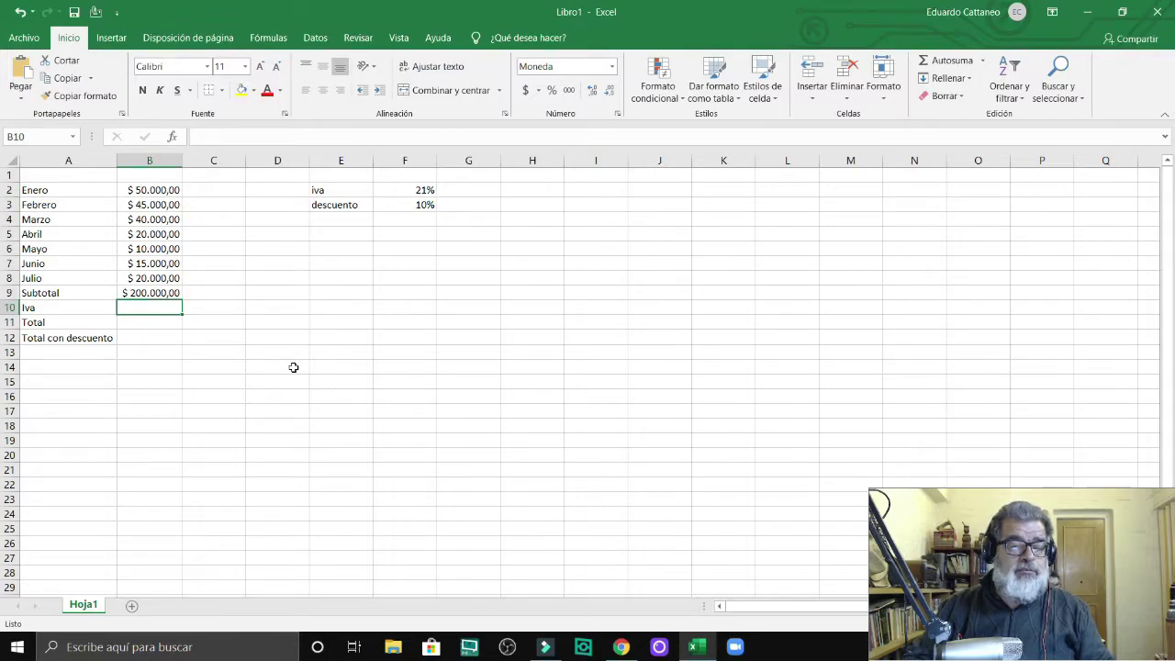
key("Up")
key("Delete")
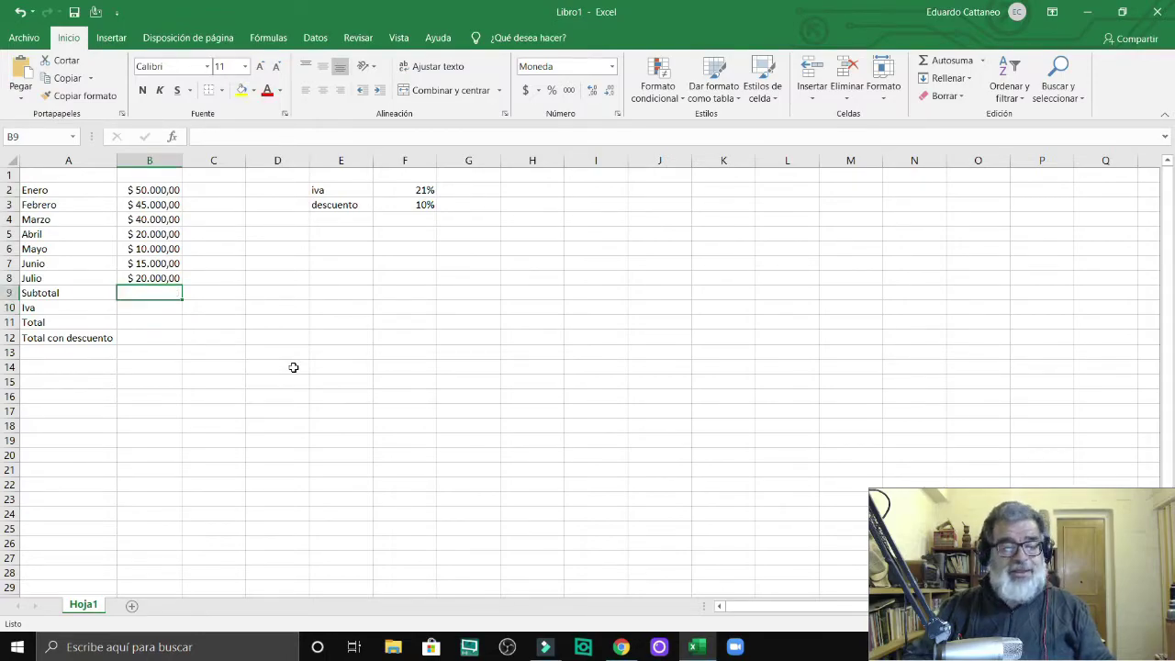
left_click(328, 289)
Begin the Subtotal formula in B9 as =b2+b3+b4+, after cancelling a first attempt.
left_click(136, 292)
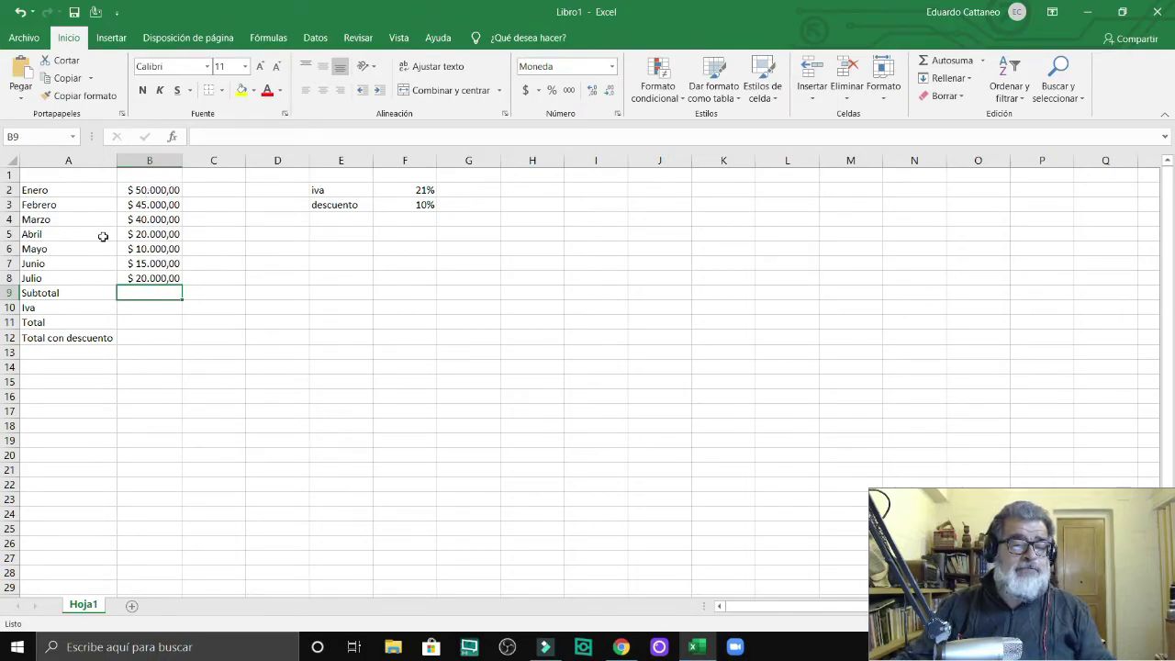
left_click(245, 139)
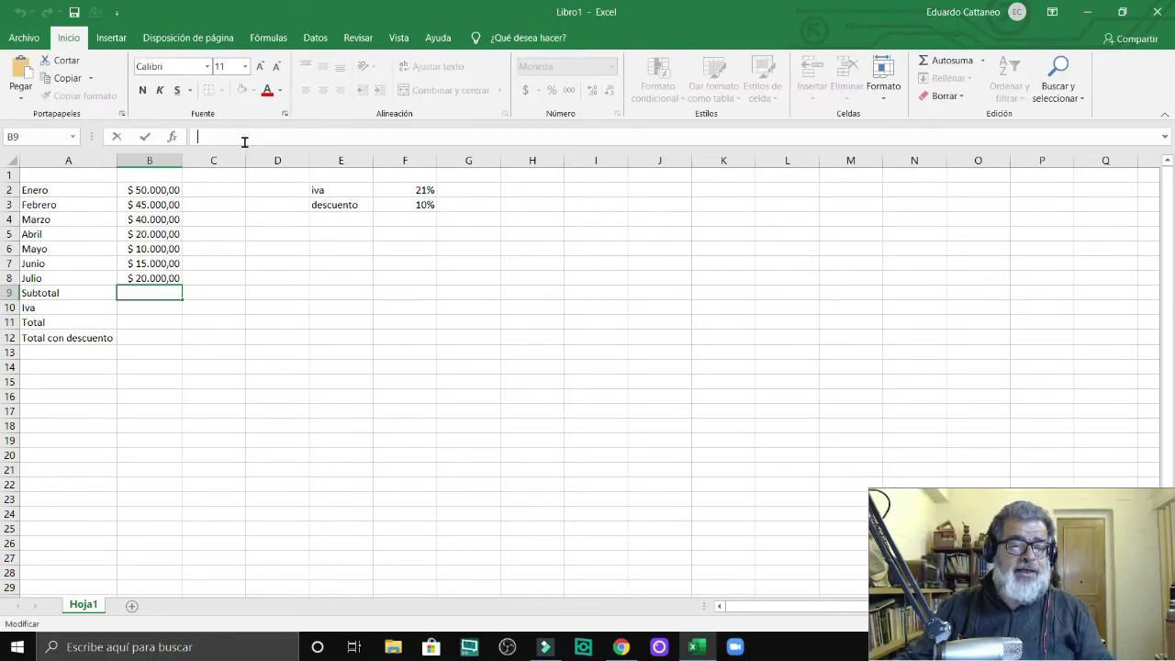
double_click(156, 293)
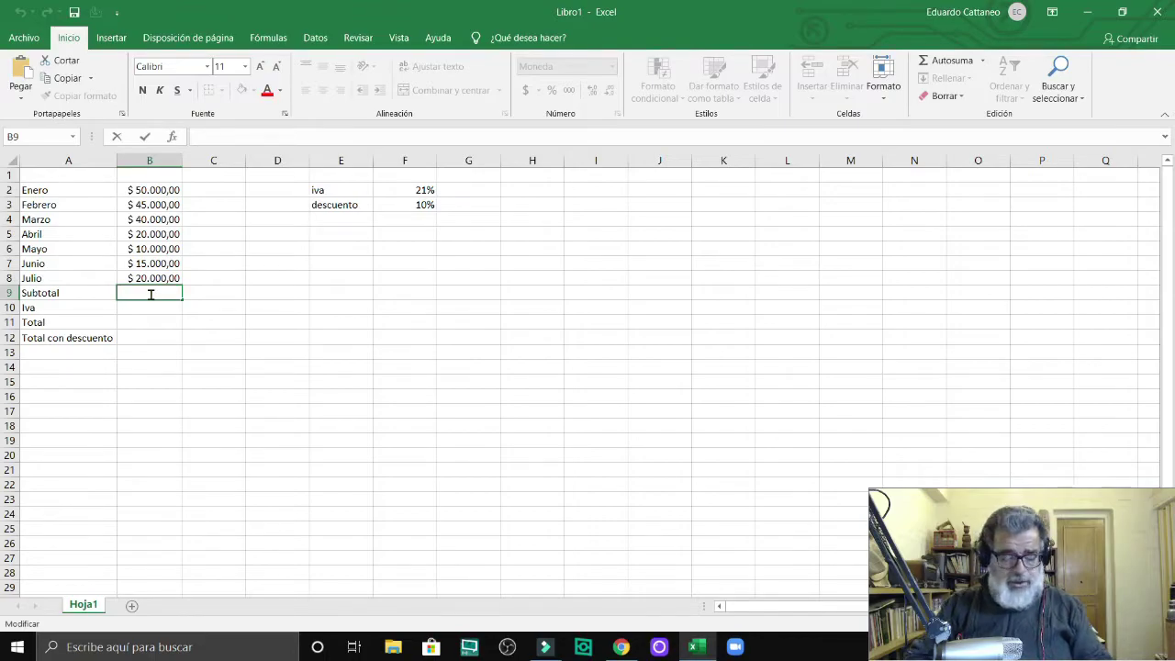
type("=")
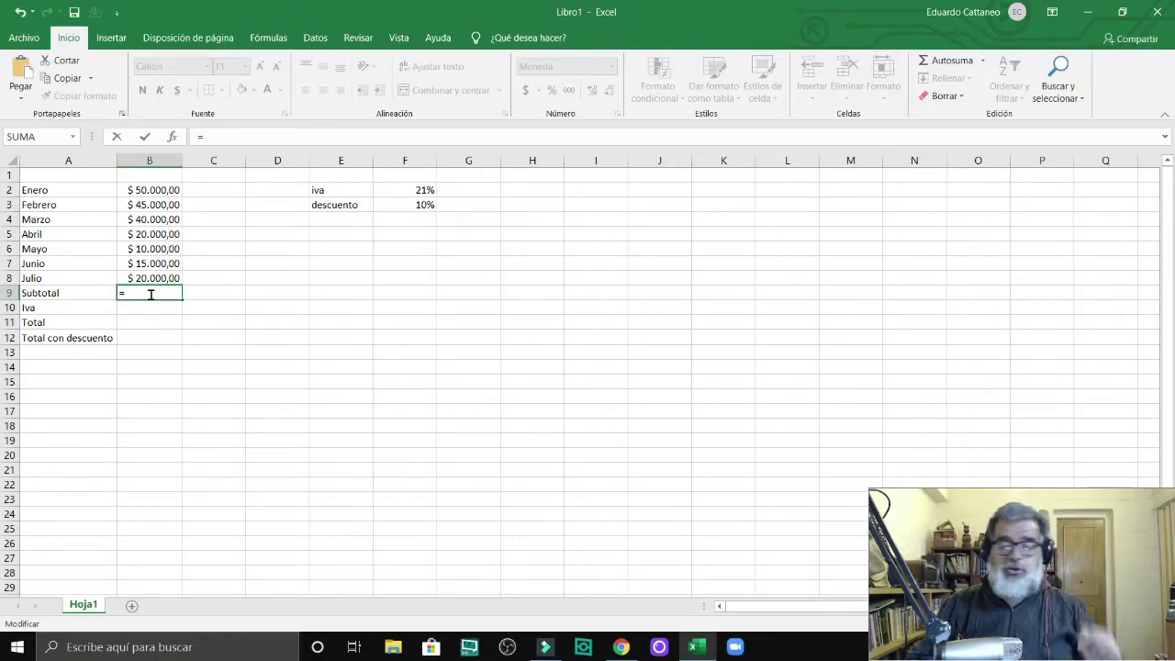
key("Escape")
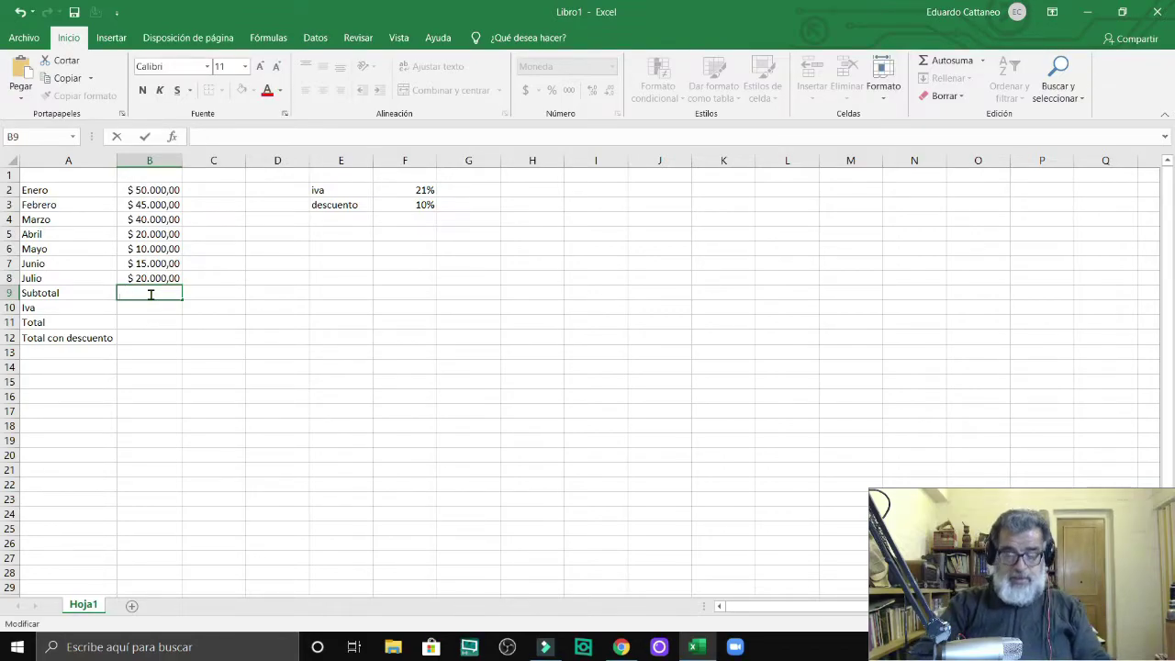
type("=")
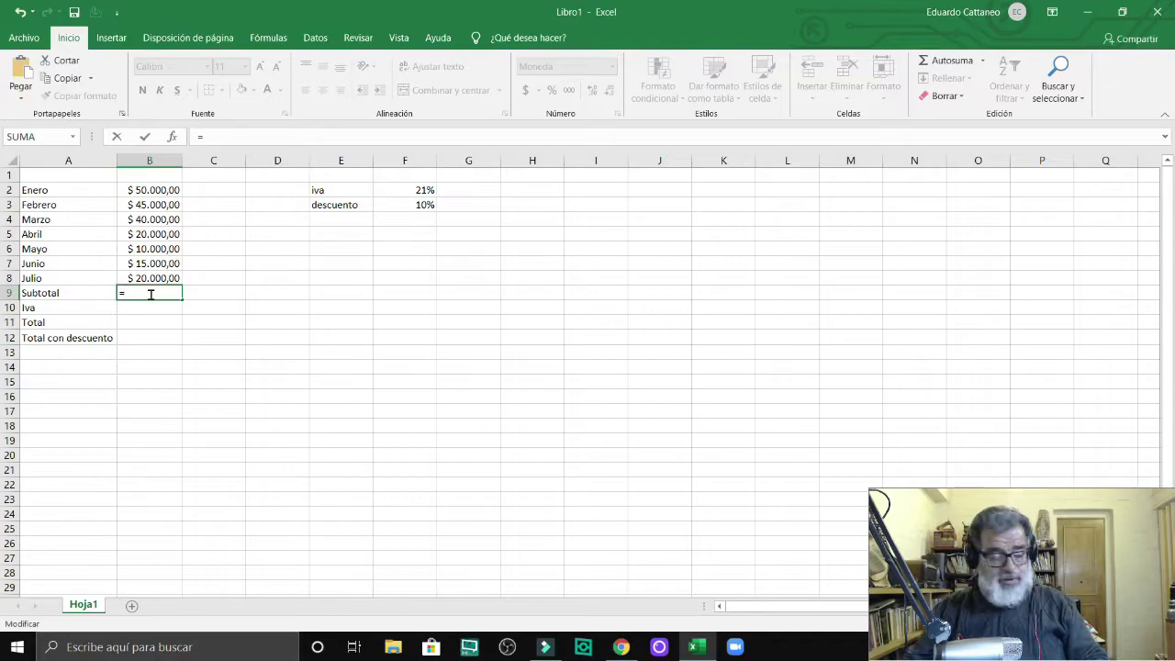
type("b")
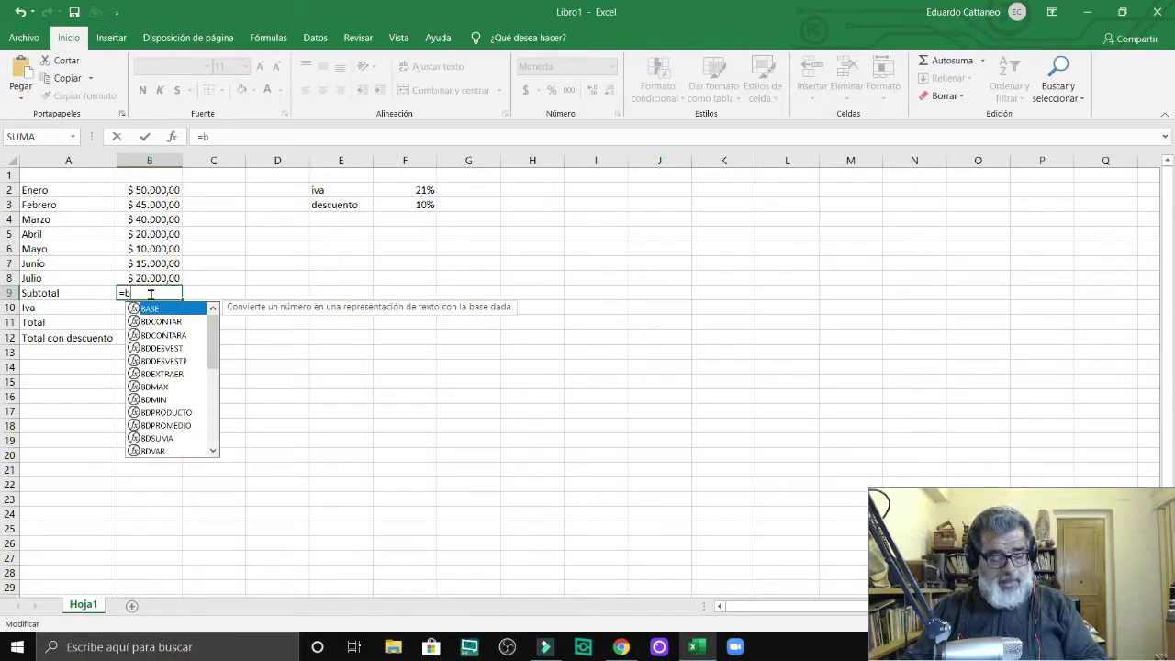
type("2+")
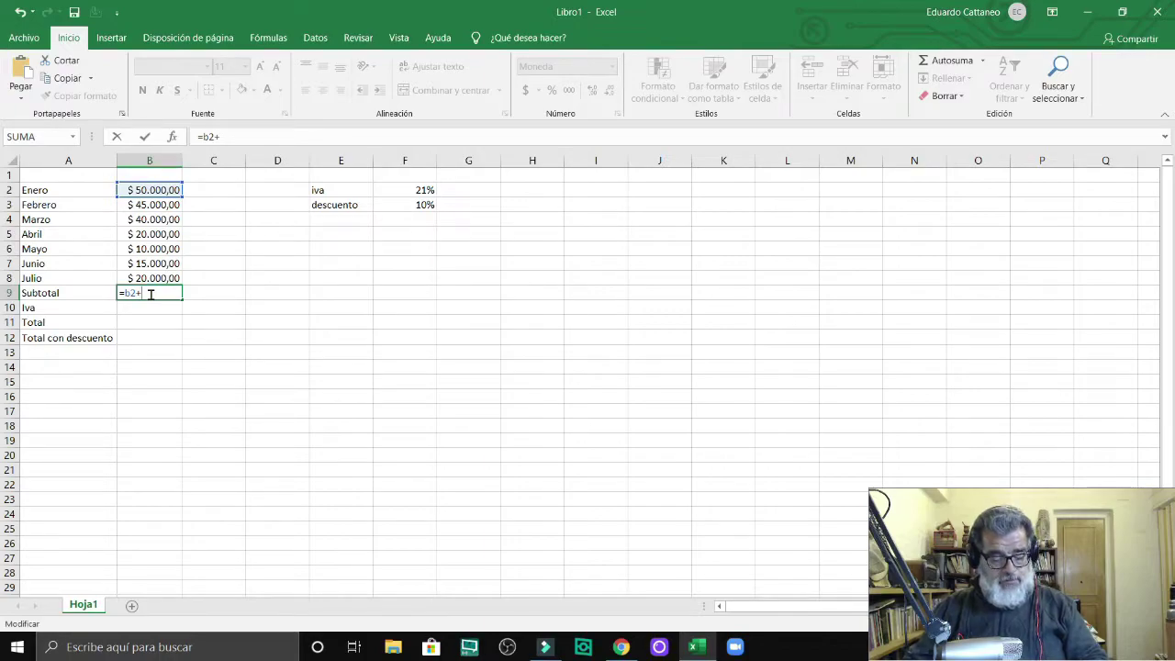
type("b")
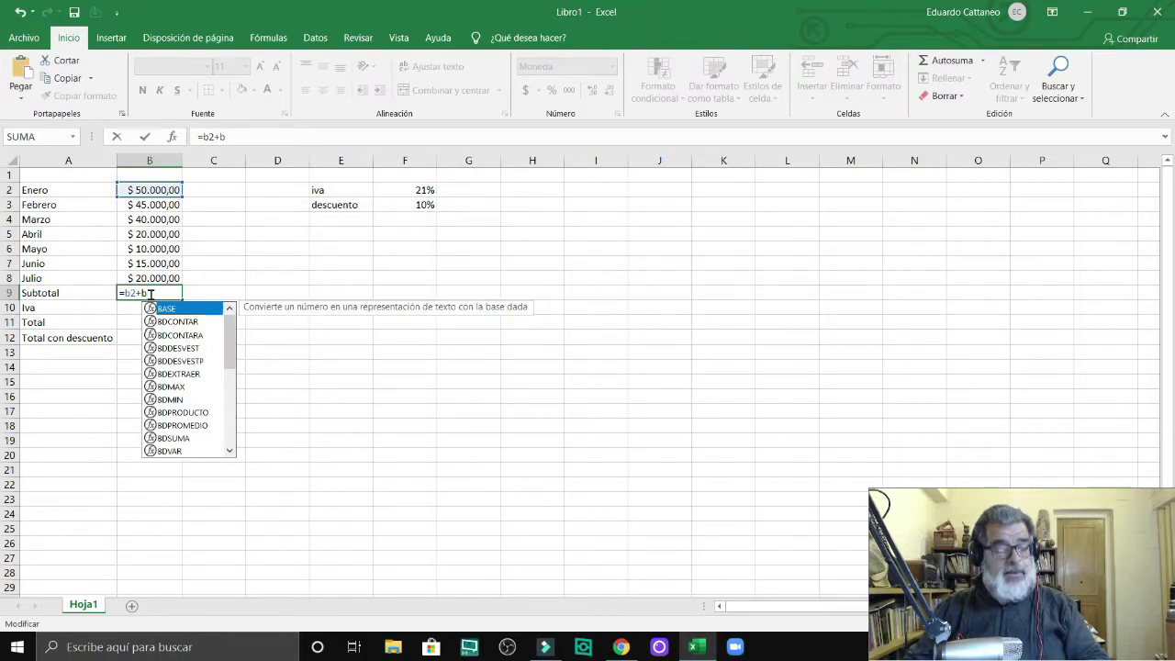
type("3")
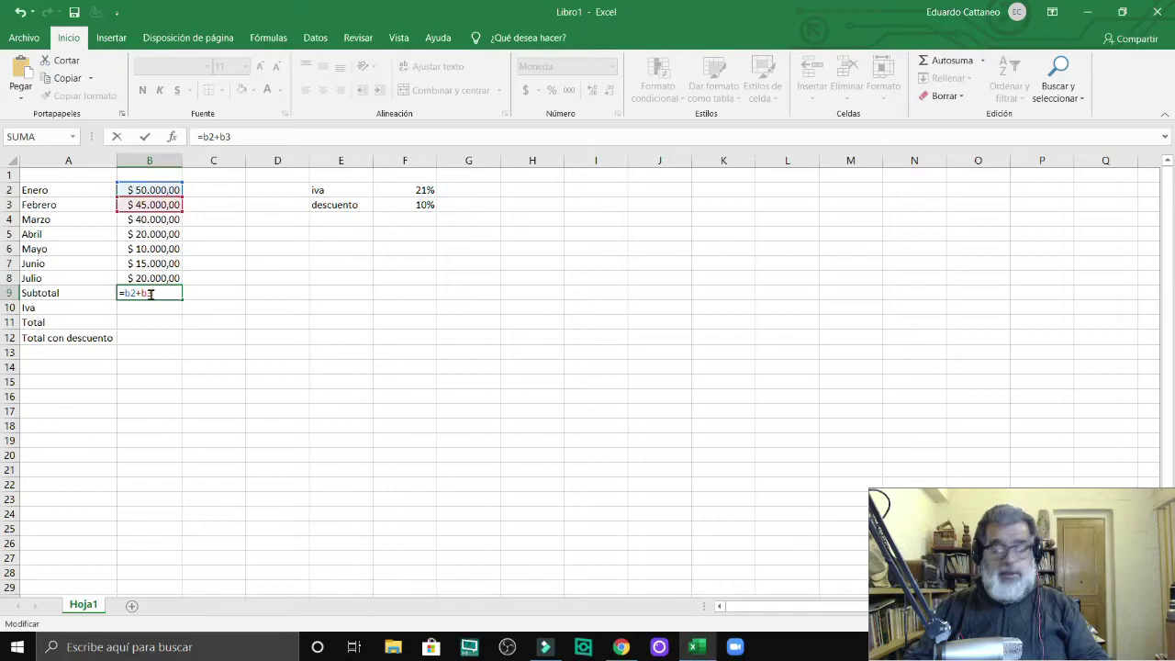
type("+b")
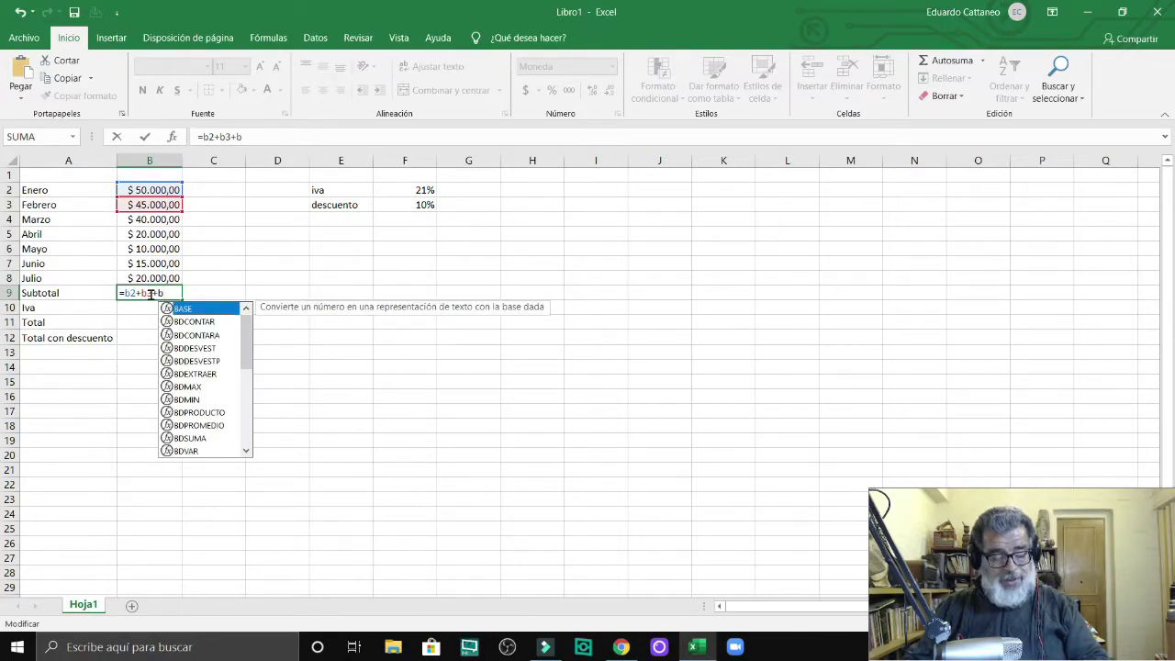
type("4+")
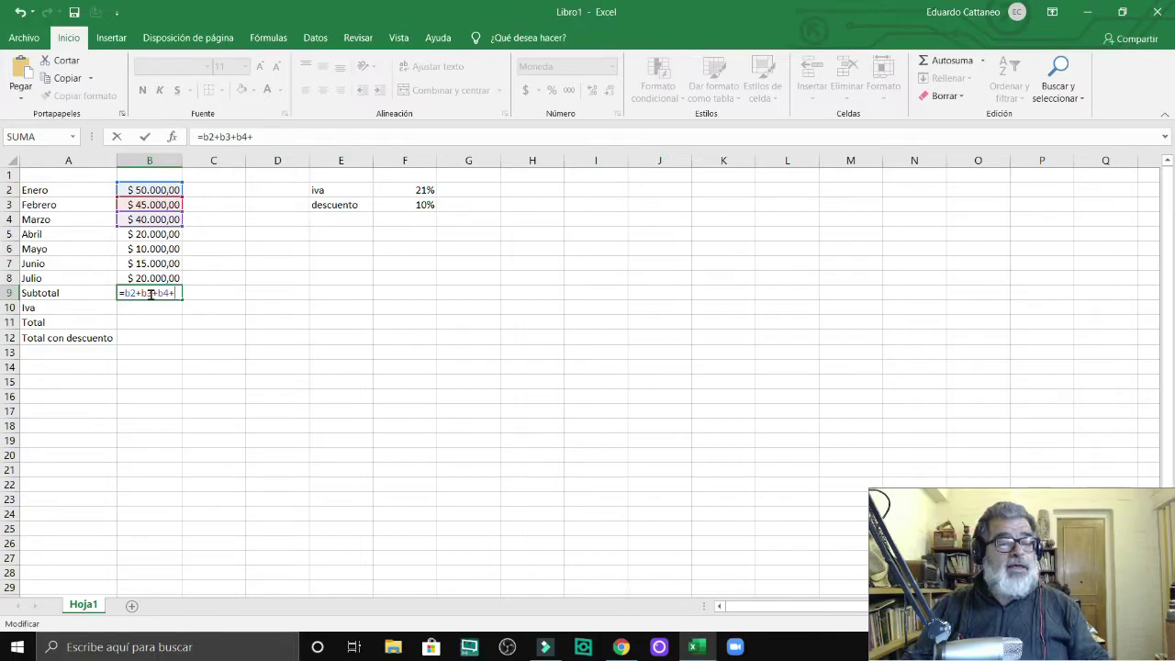
Finish B9 as =b2+b3+b4+b5+b6+b7+b8, correcting a mistaken a6 reference.
type("b")
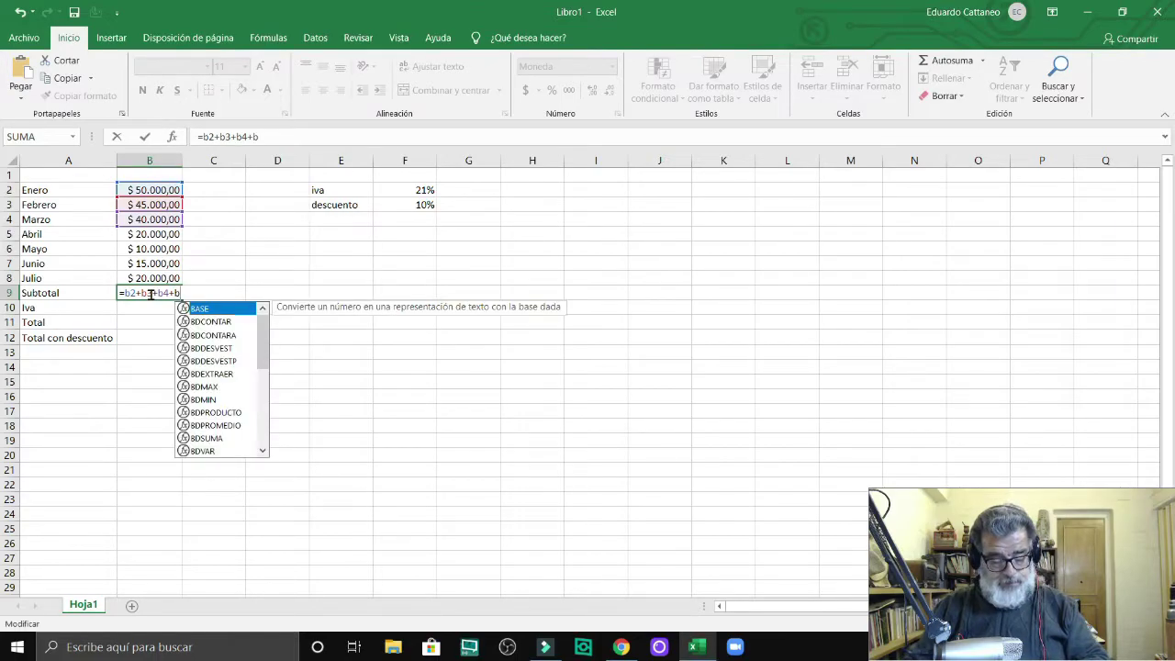
type("5+")
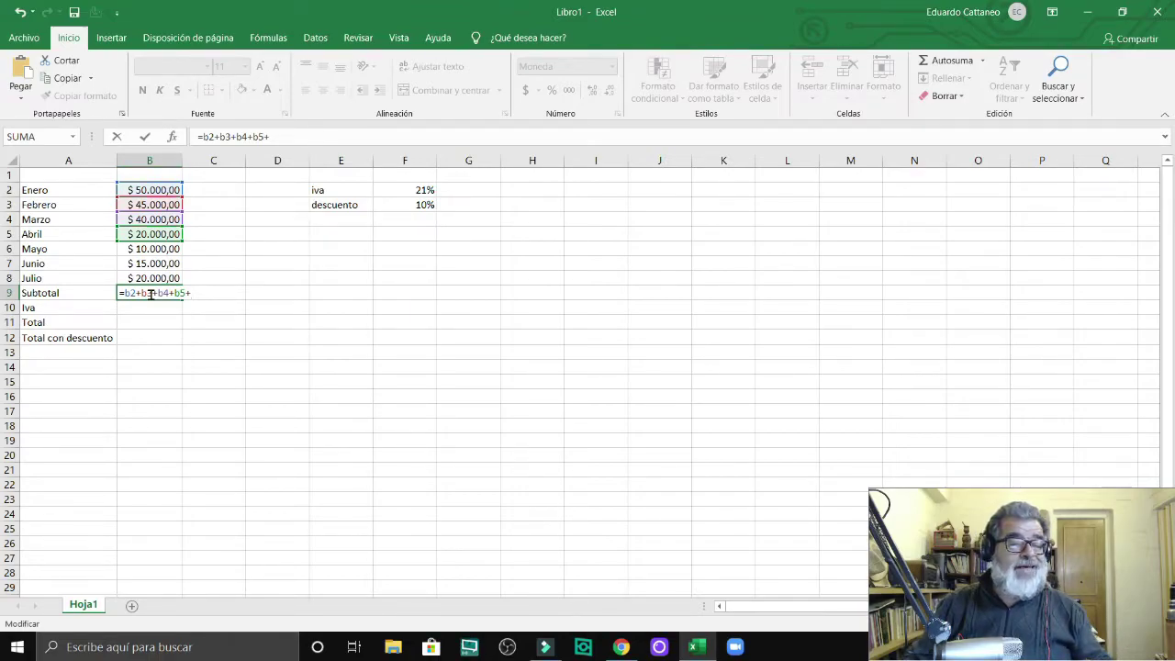
type("a")
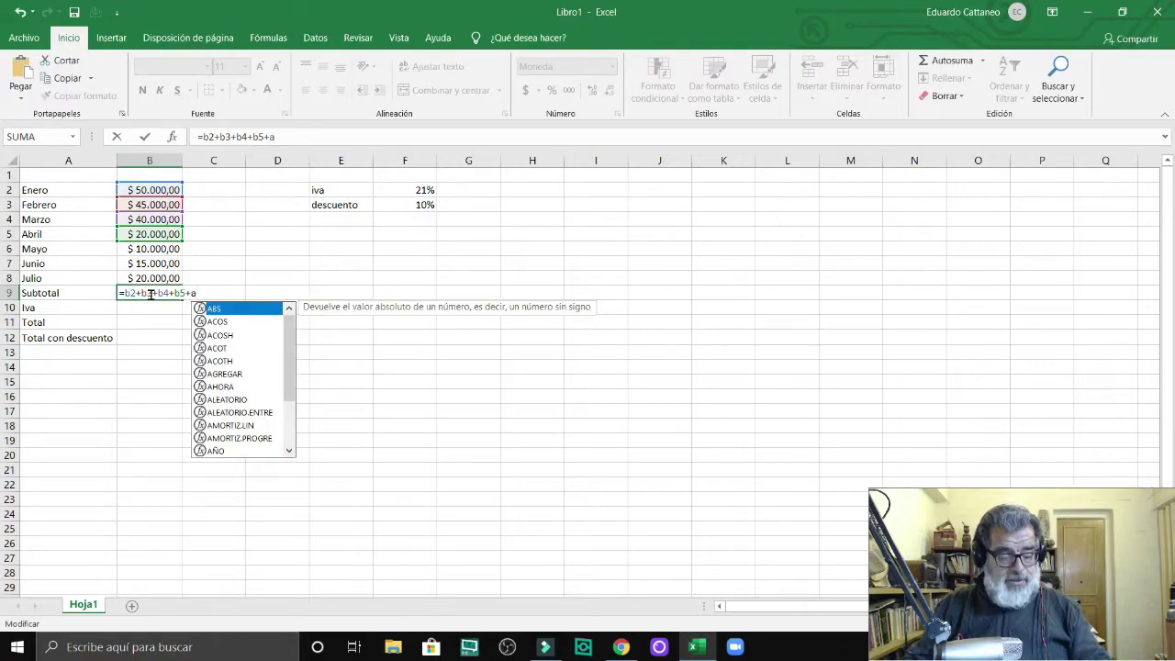
type("6")
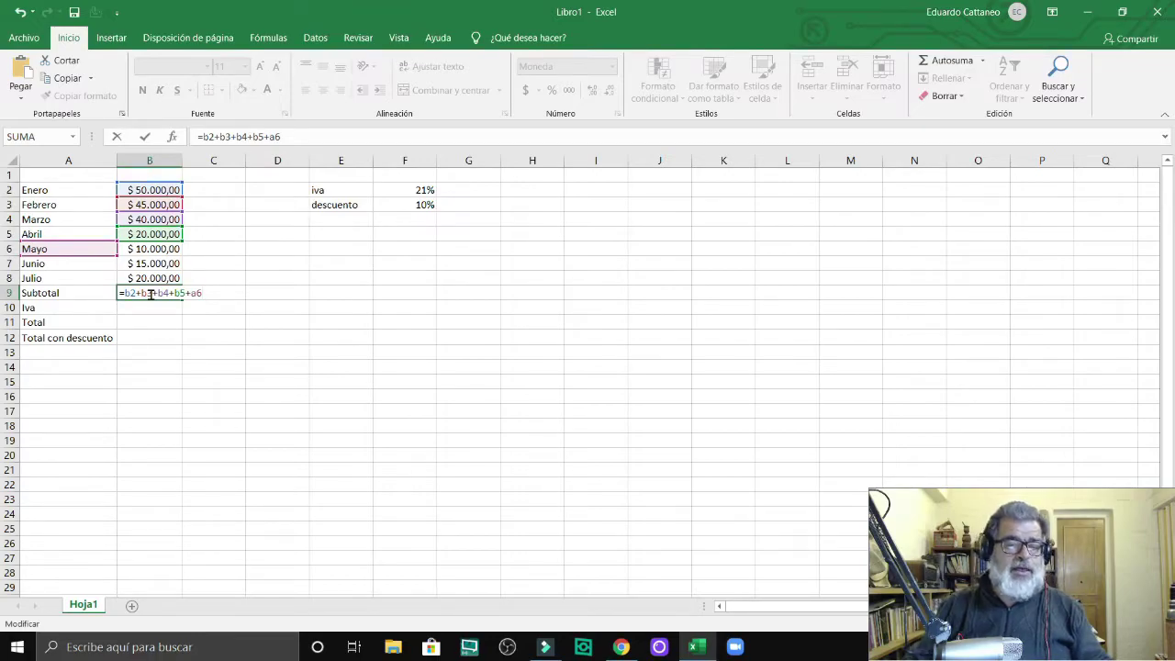
key("BackSpace")
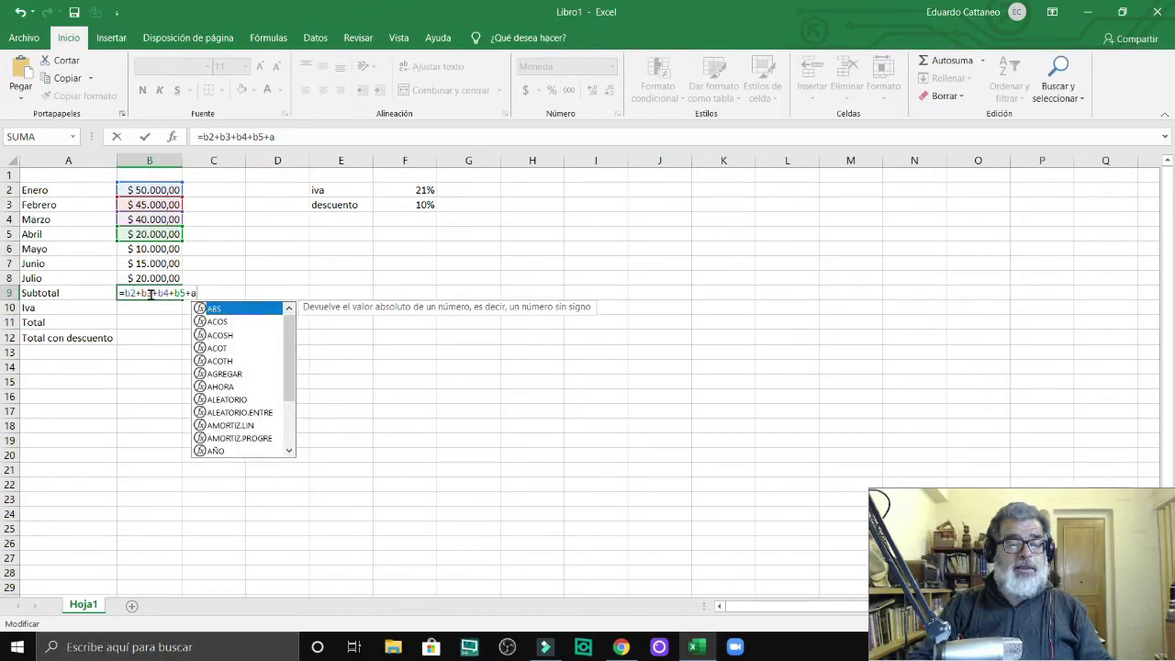
key("BackSpace")
type("b")
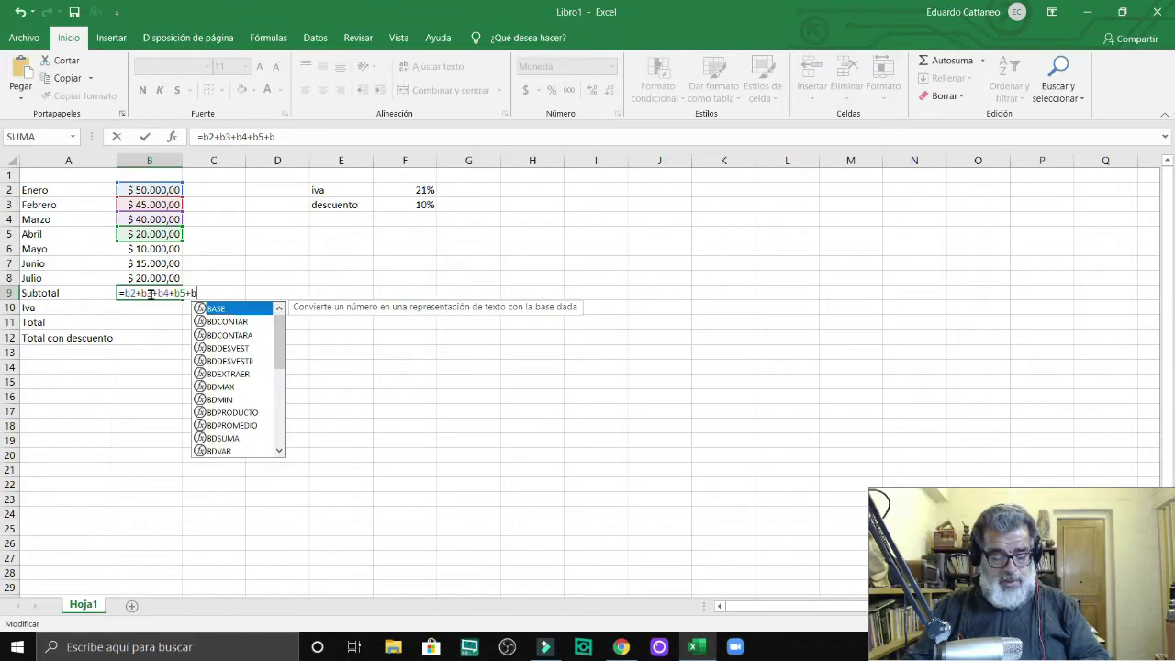
type("6+")
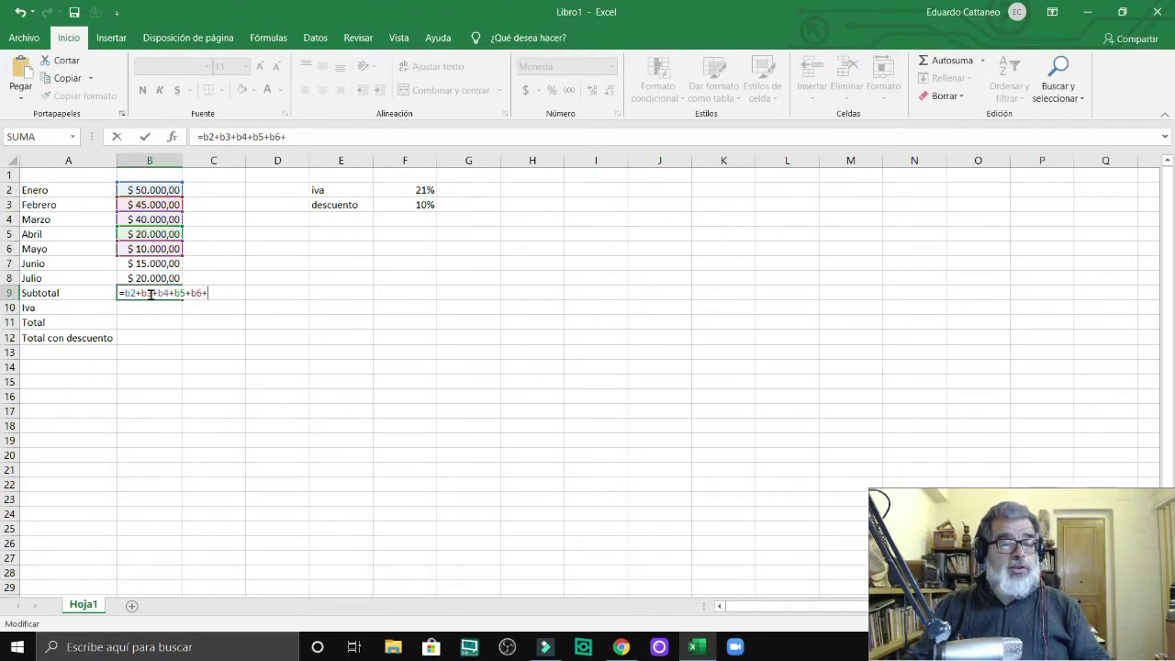
type("b")
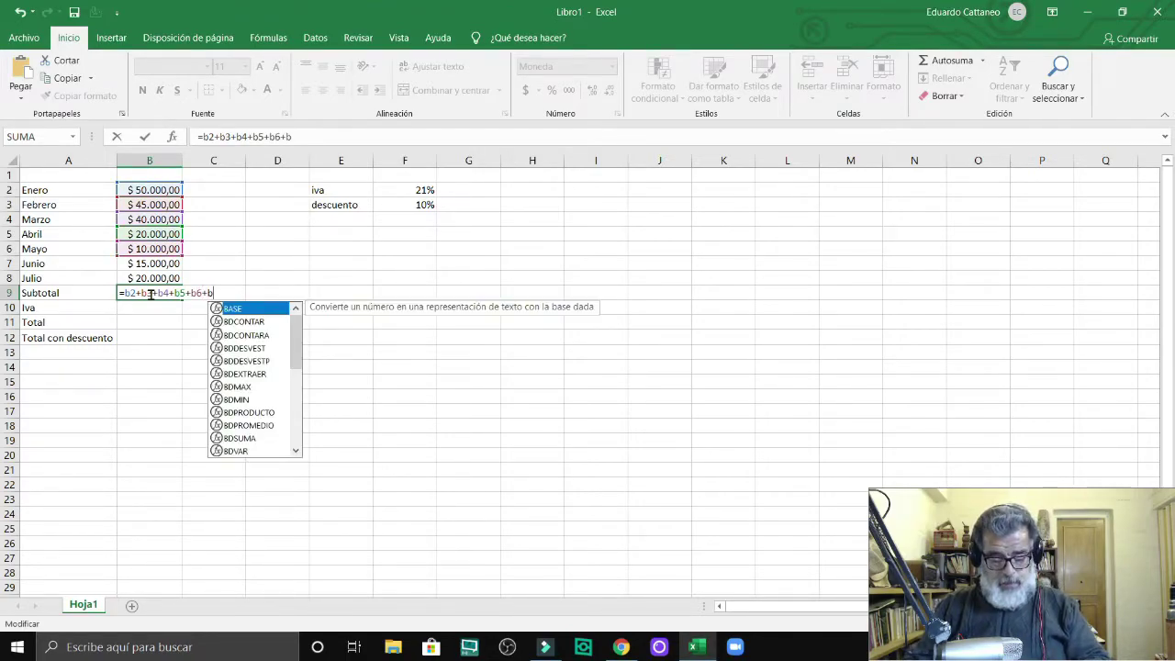
type("7")
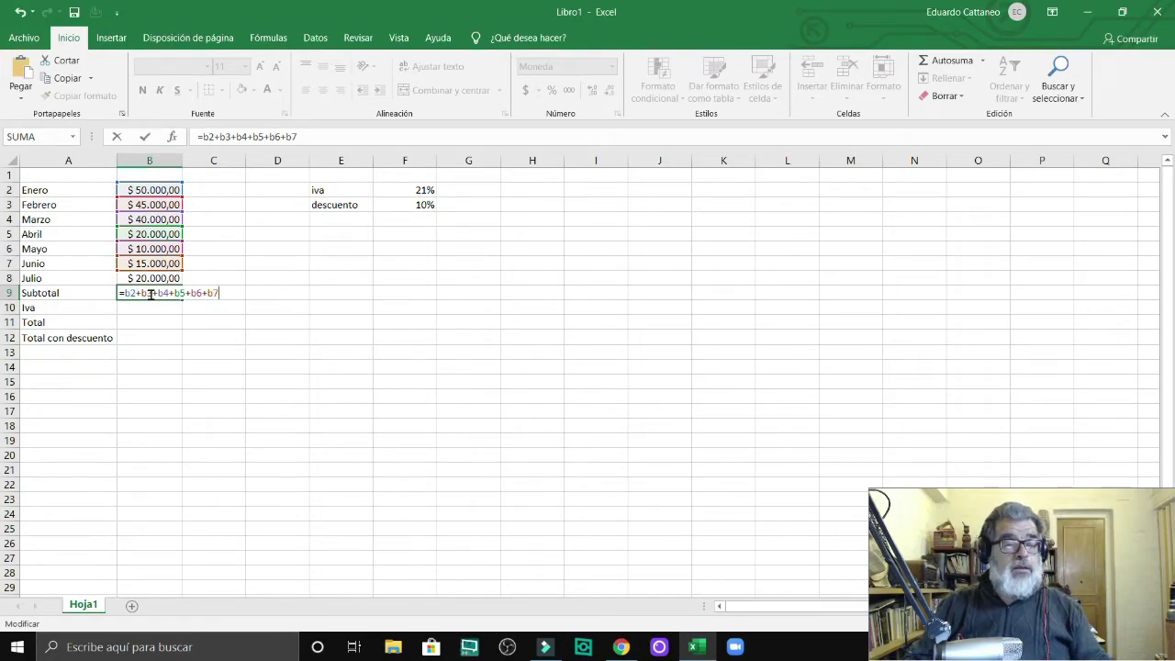
type("+")
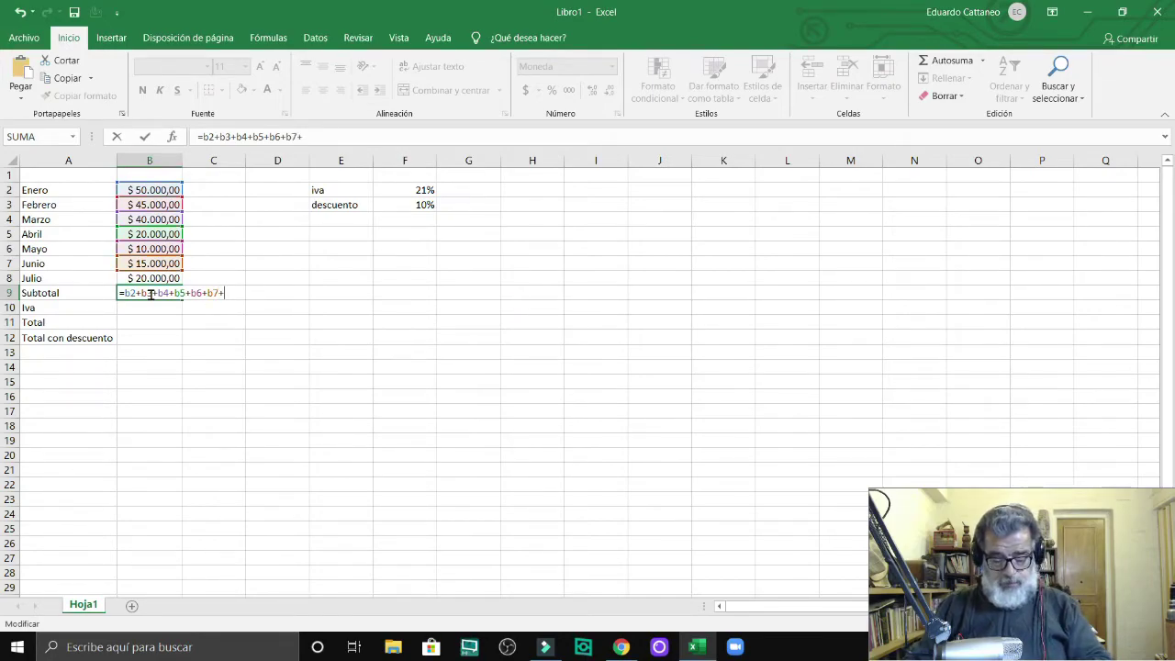
type("b")
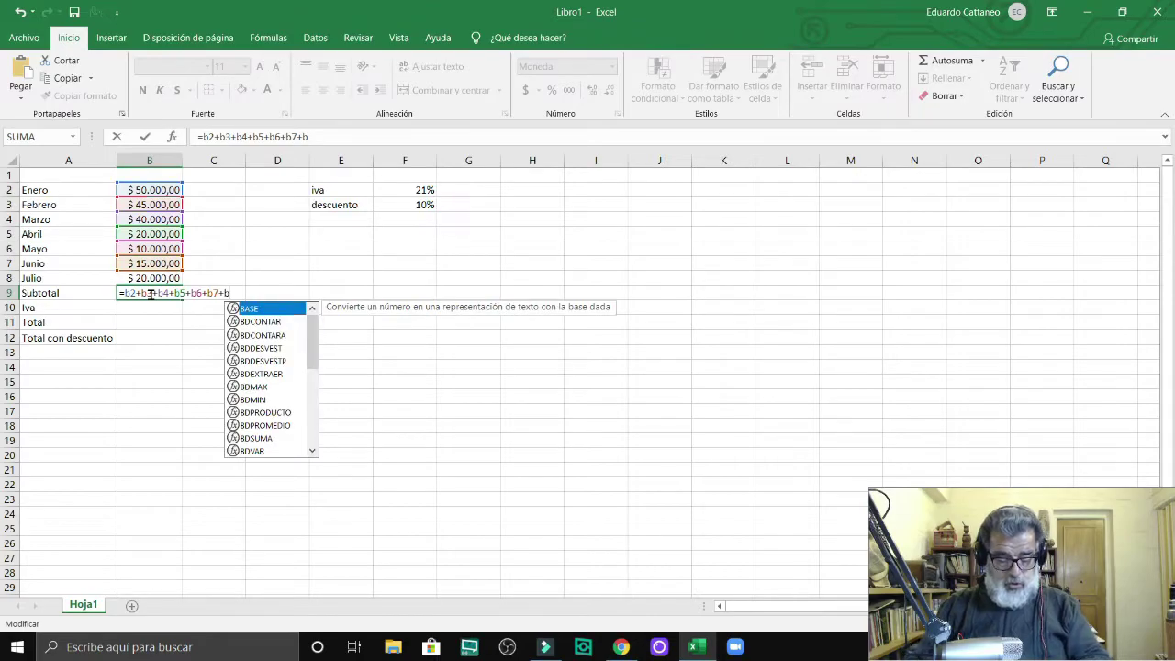
type("8")
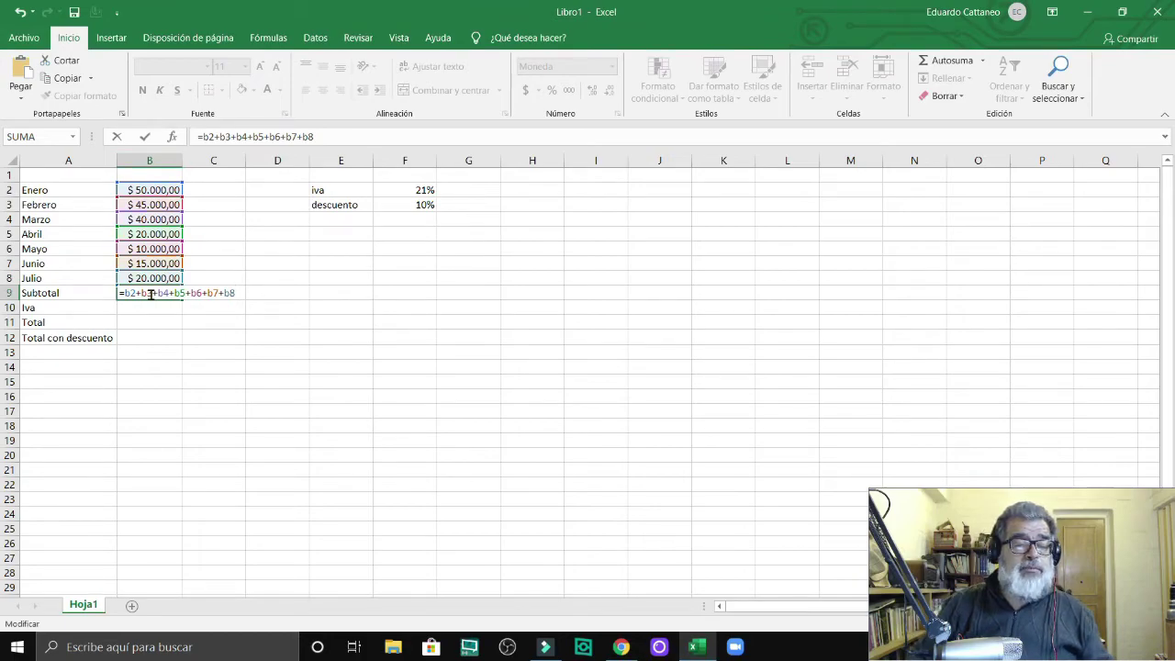
key("Return")
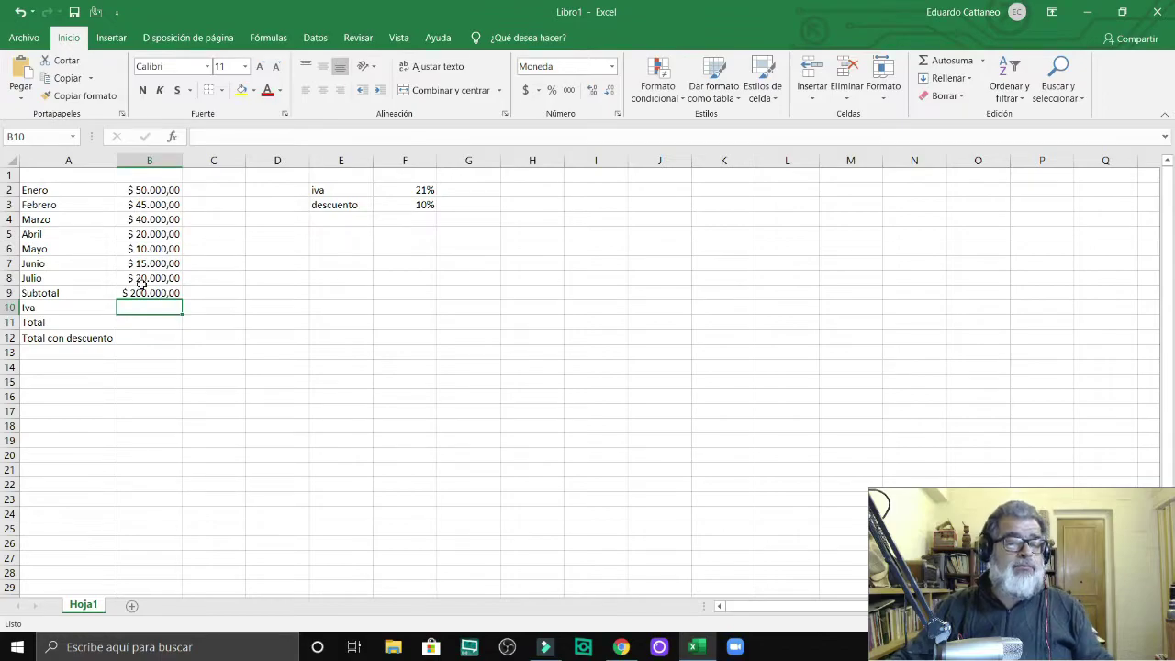
left_click(147, 293)
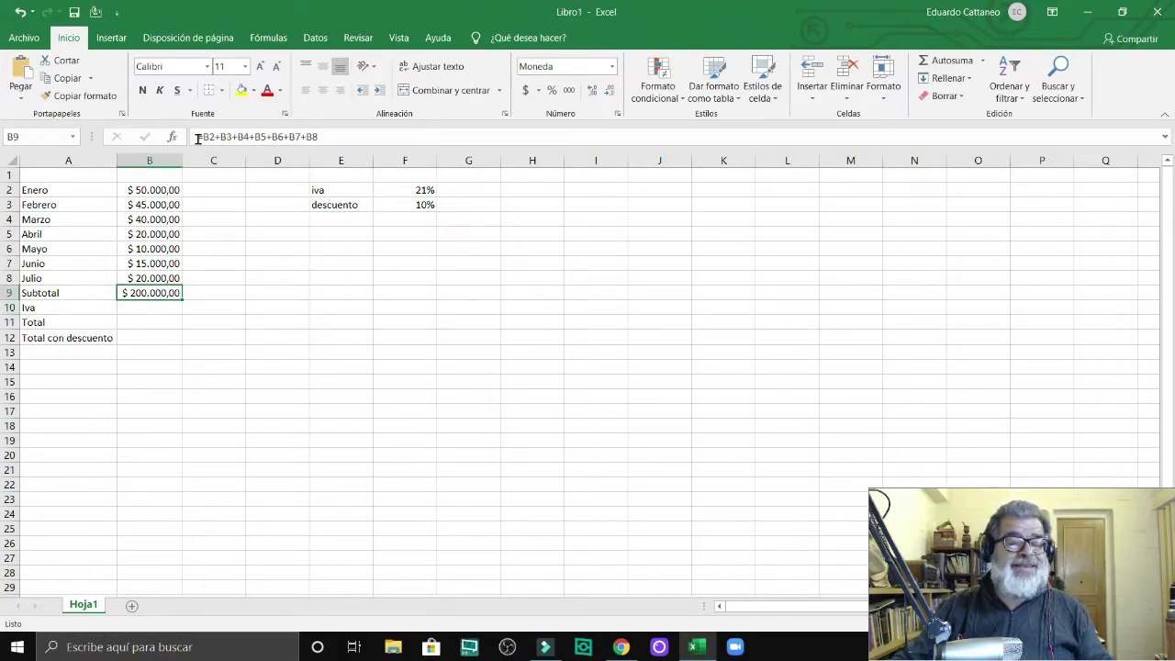
left_click_drag(203, 138, 216, 138)
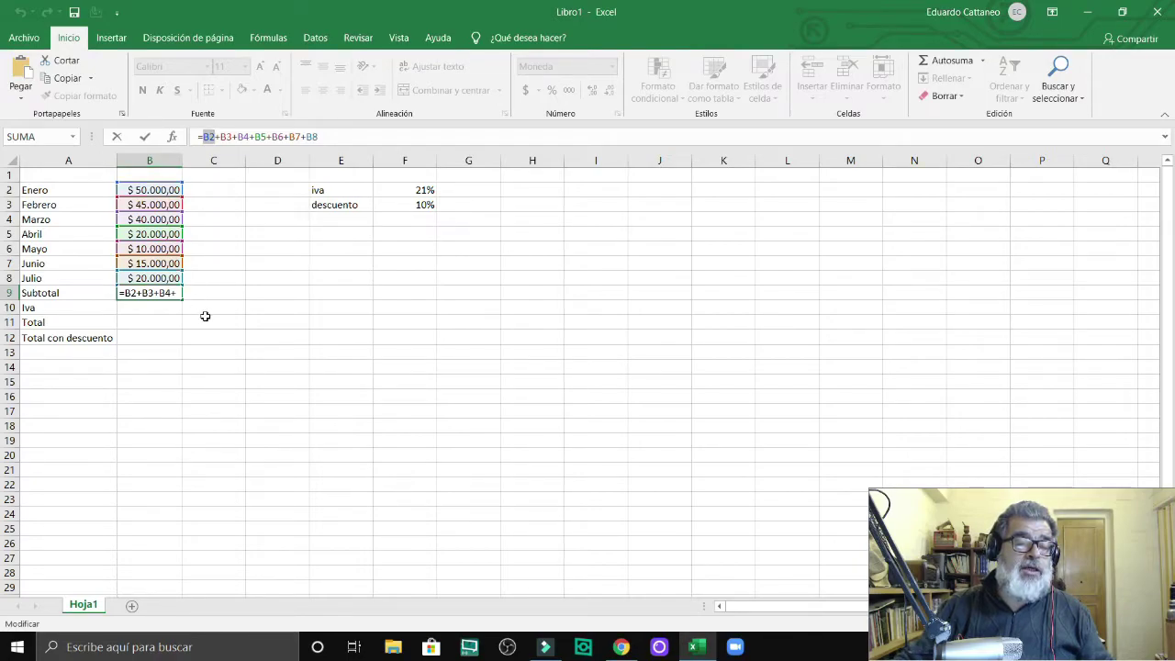
left_click(332, 368)
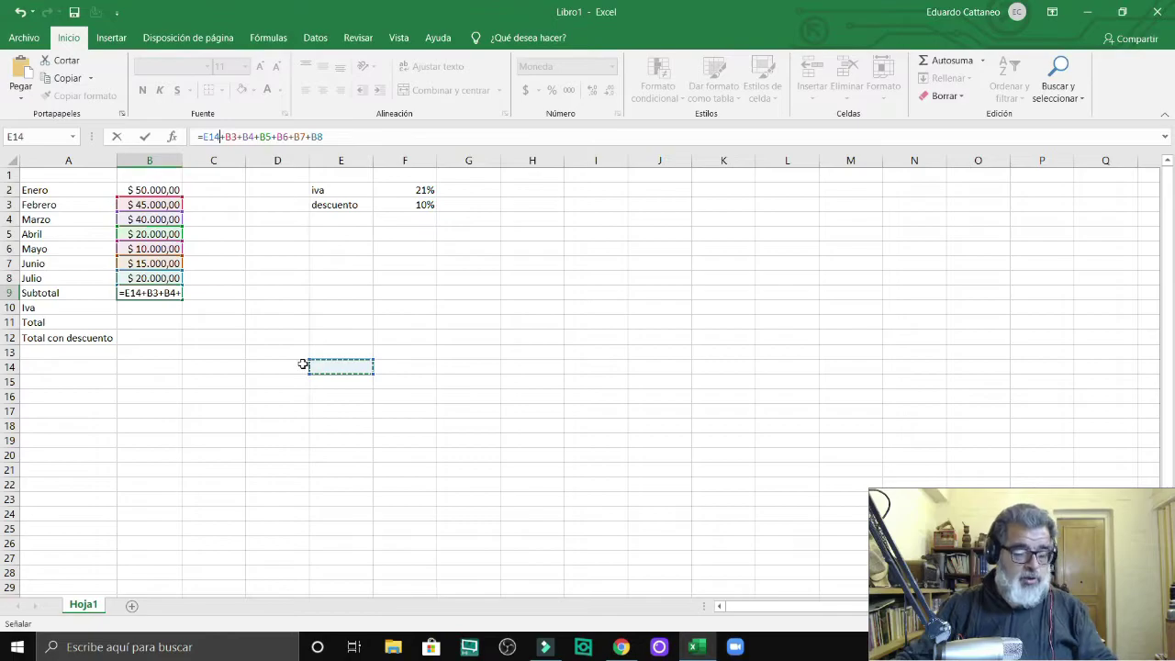
key("Escape")
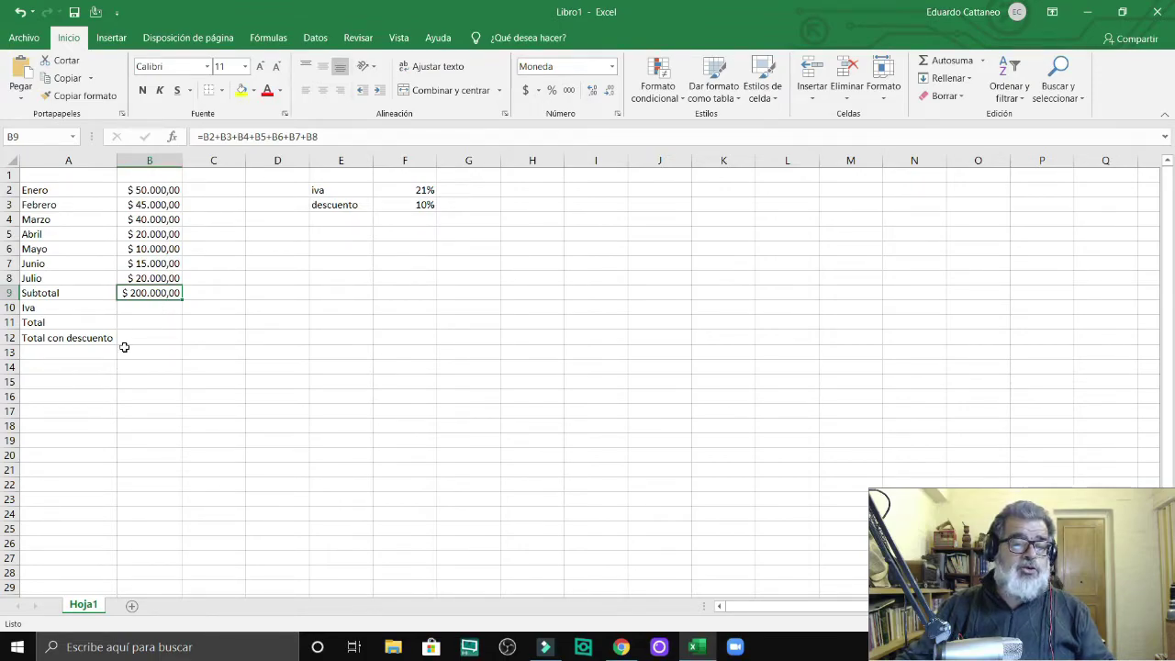
left_click(142, 191)
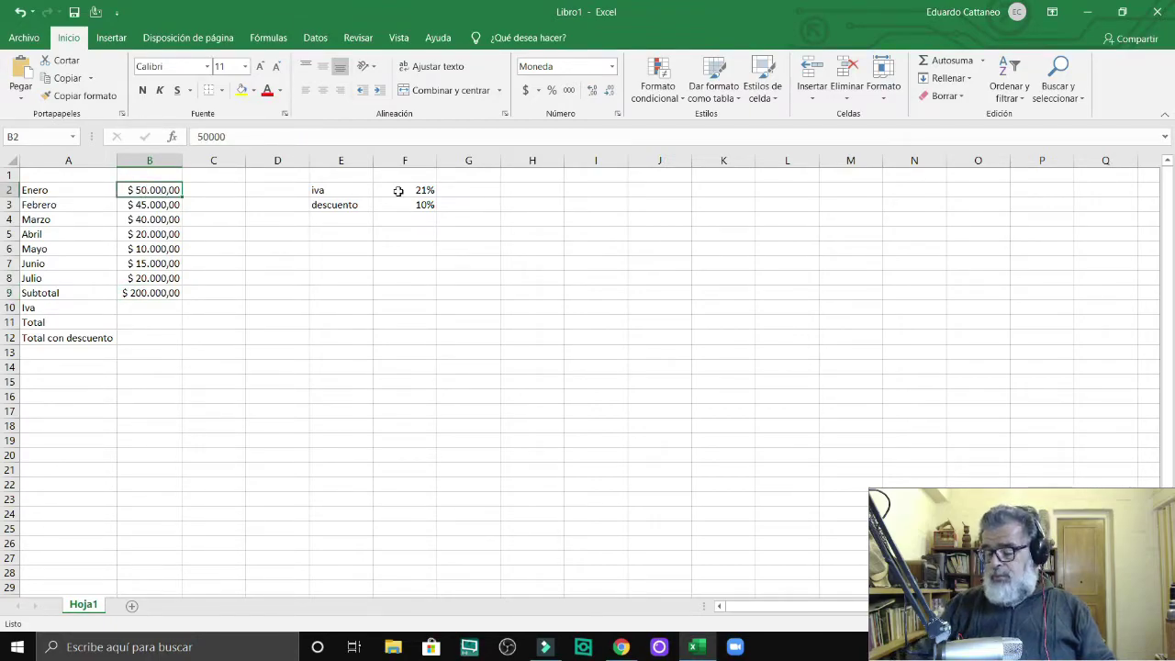
type("50")
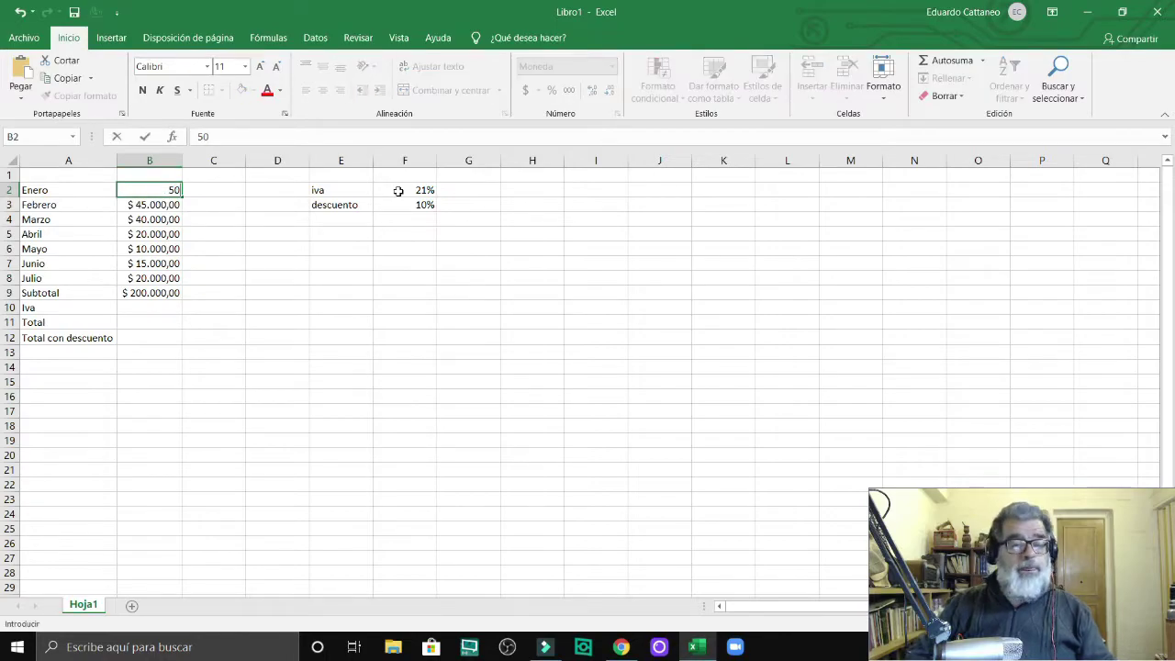
key("Return")
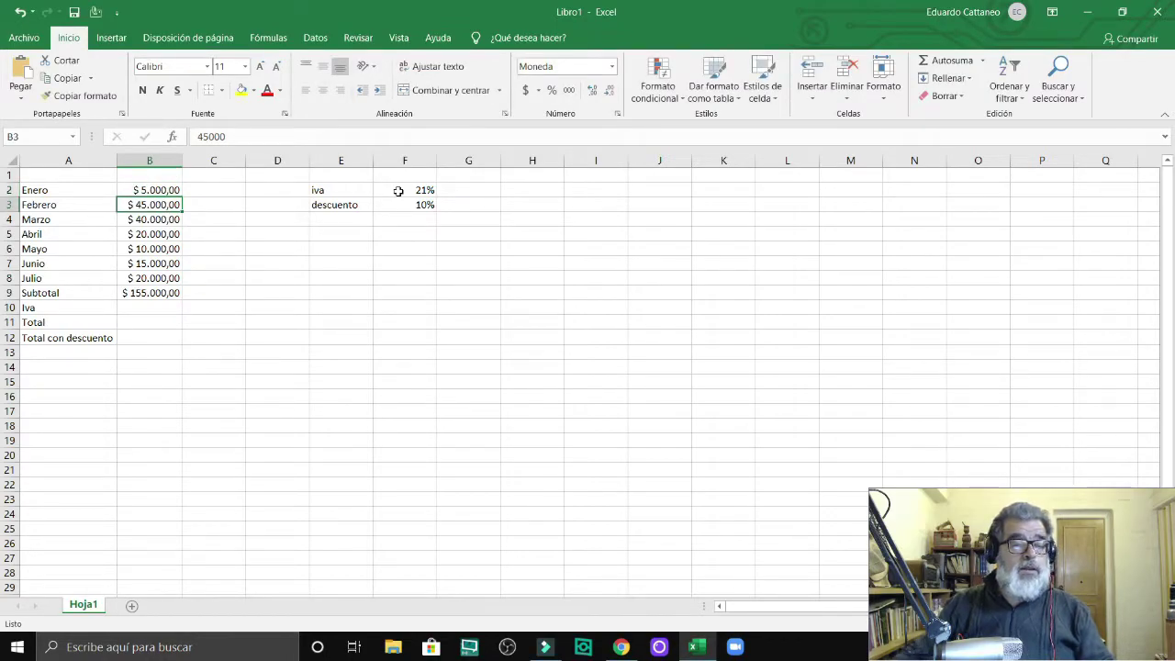
left_click(171, 295)
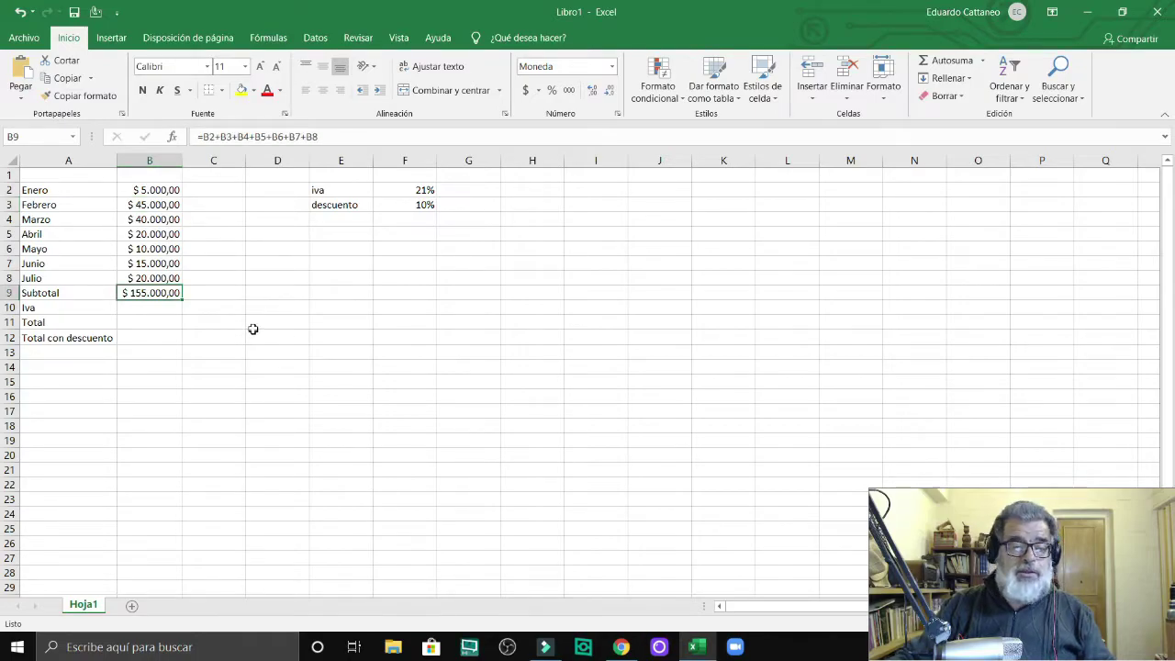
key("Return")
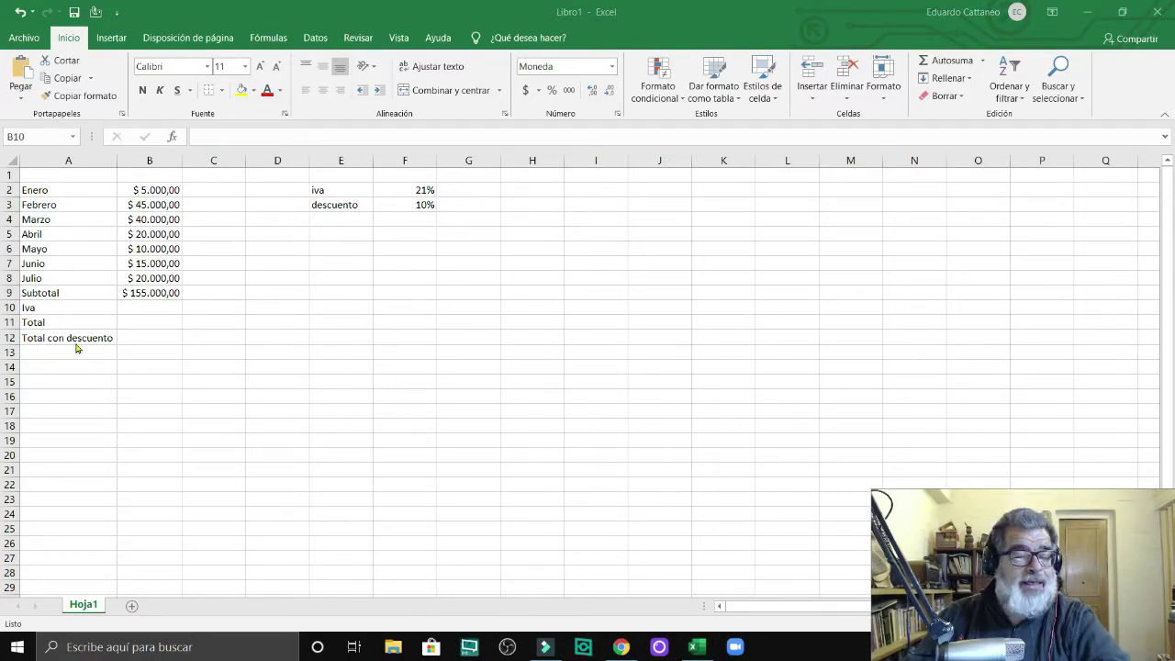
Enter =B9*F2 in B10 so the Iva shows $ 32.550,00.
left_click(137, 311)
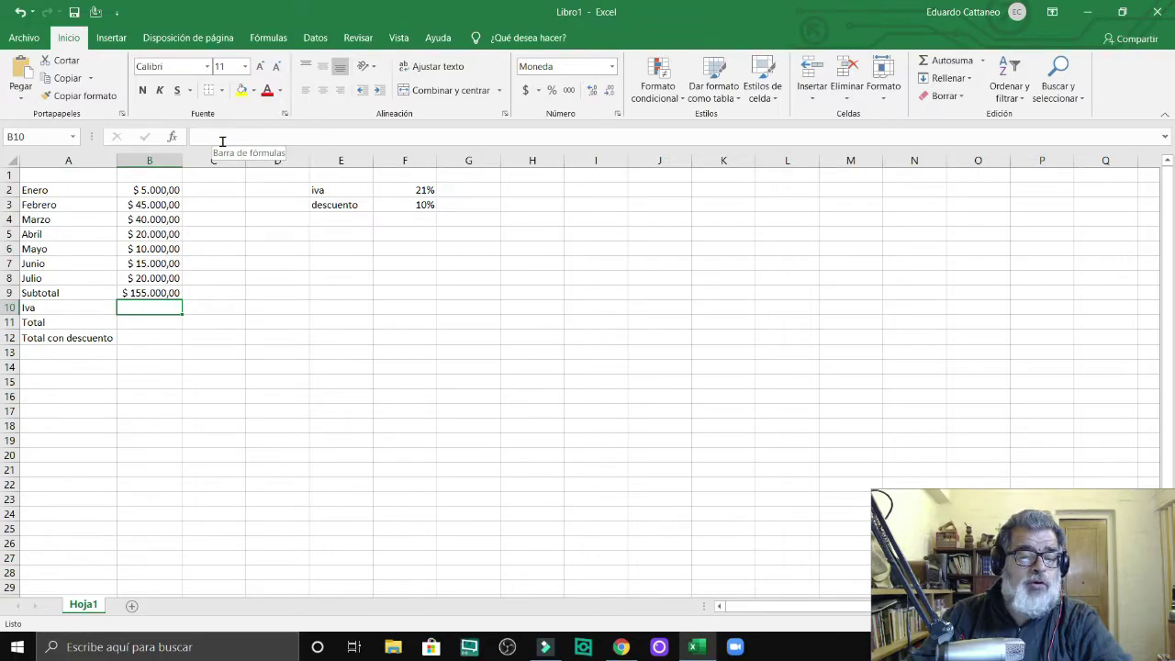
left_click(222, 141)
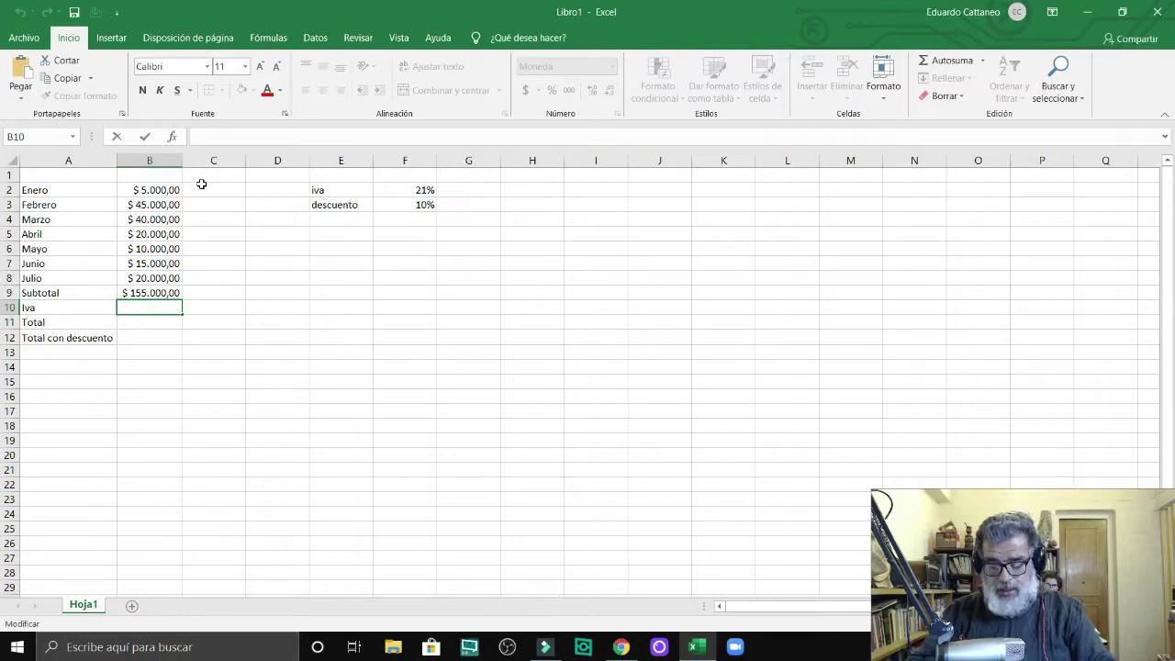
type("=")
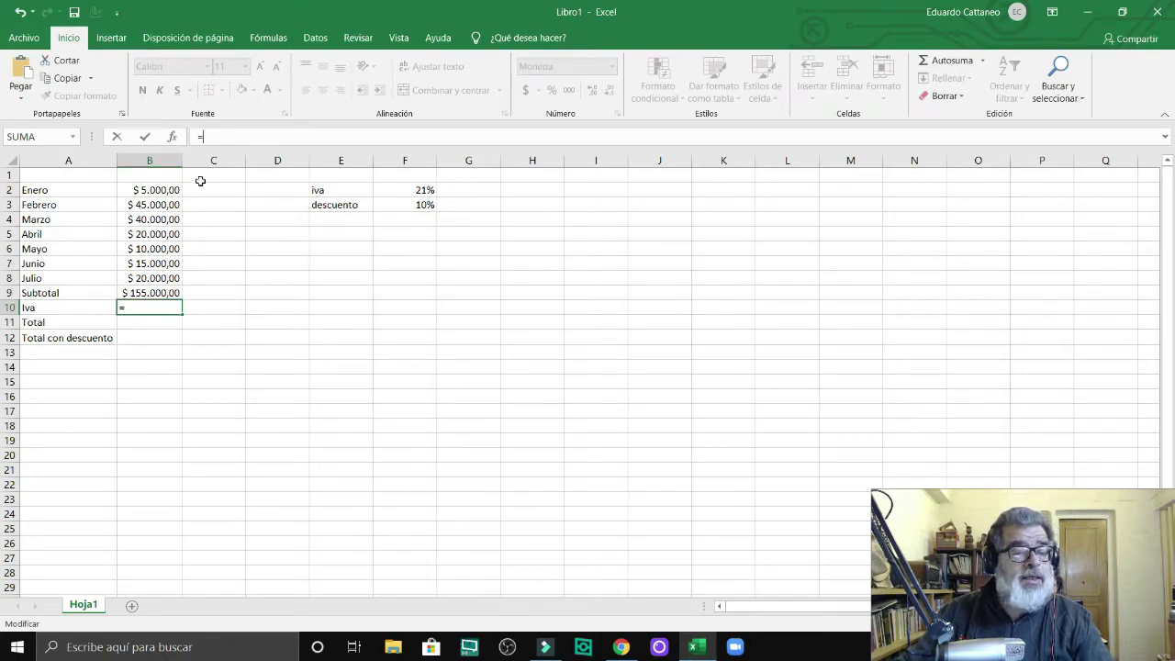
left_click(150, 293)
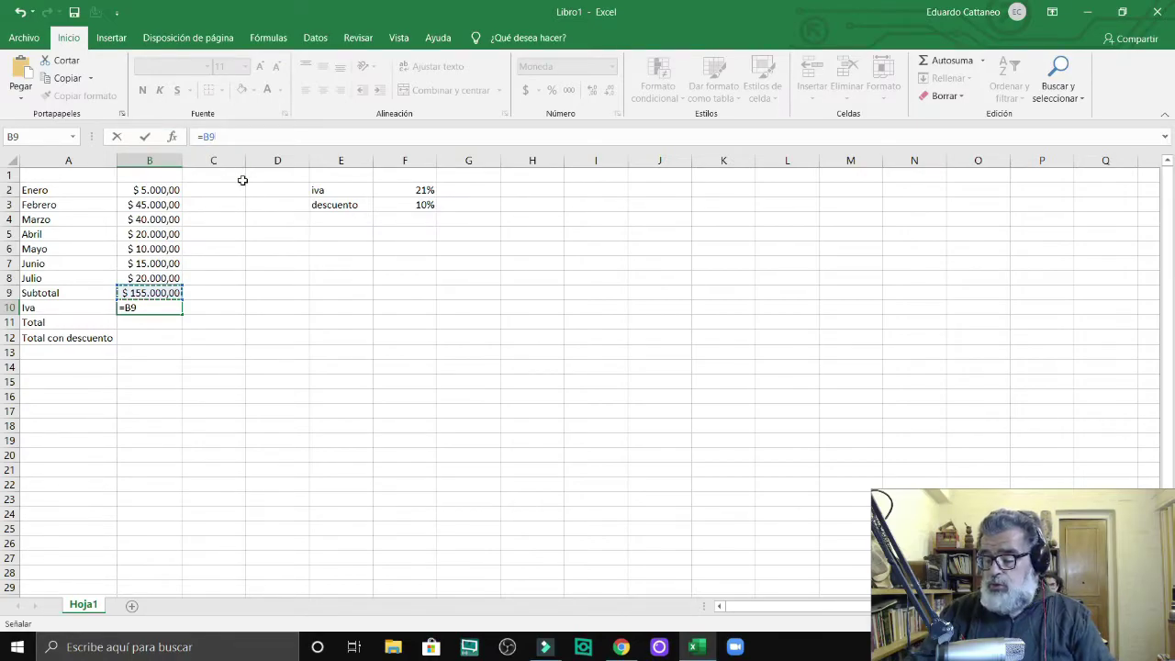
type("*")
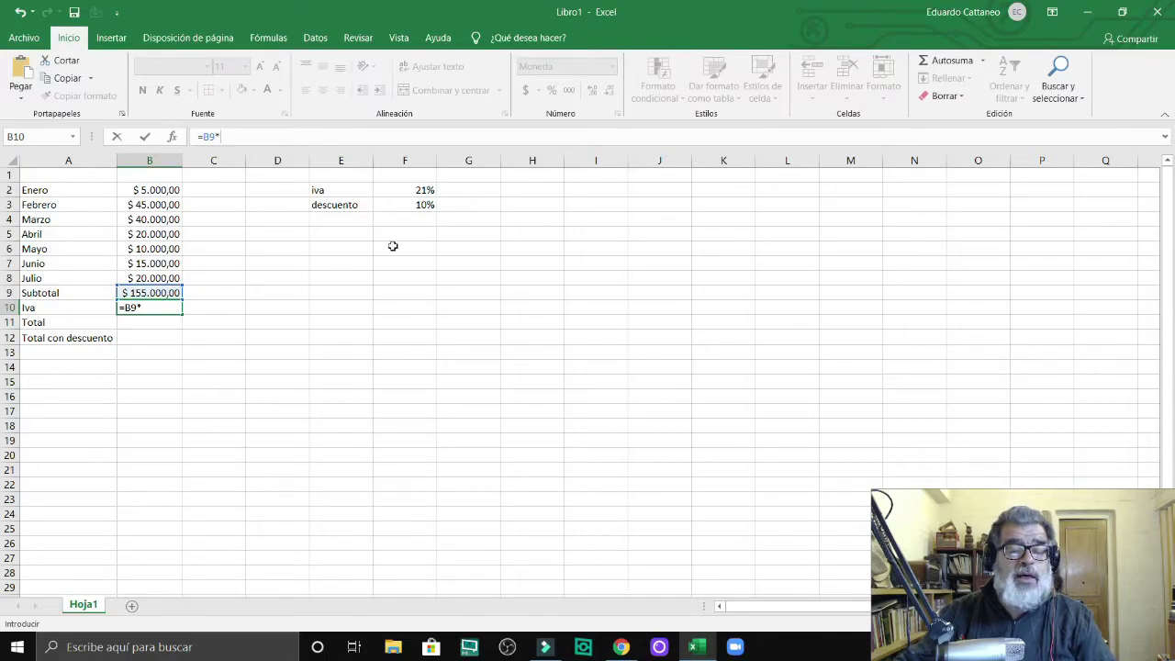
left_click(413, 189)
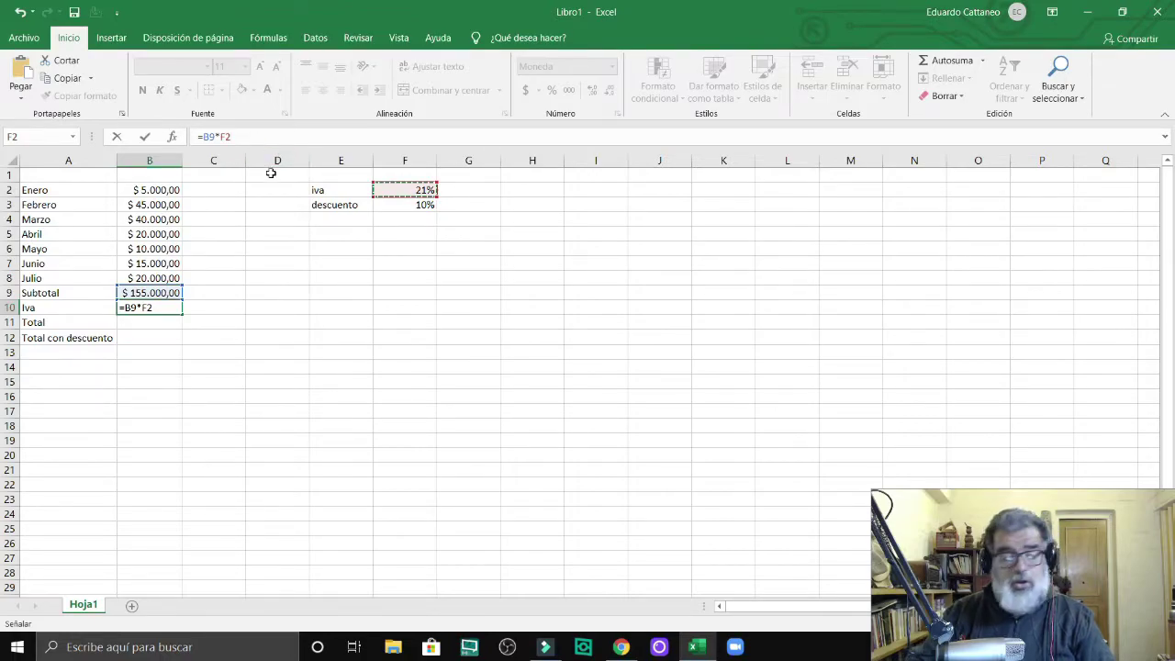
key("Return")
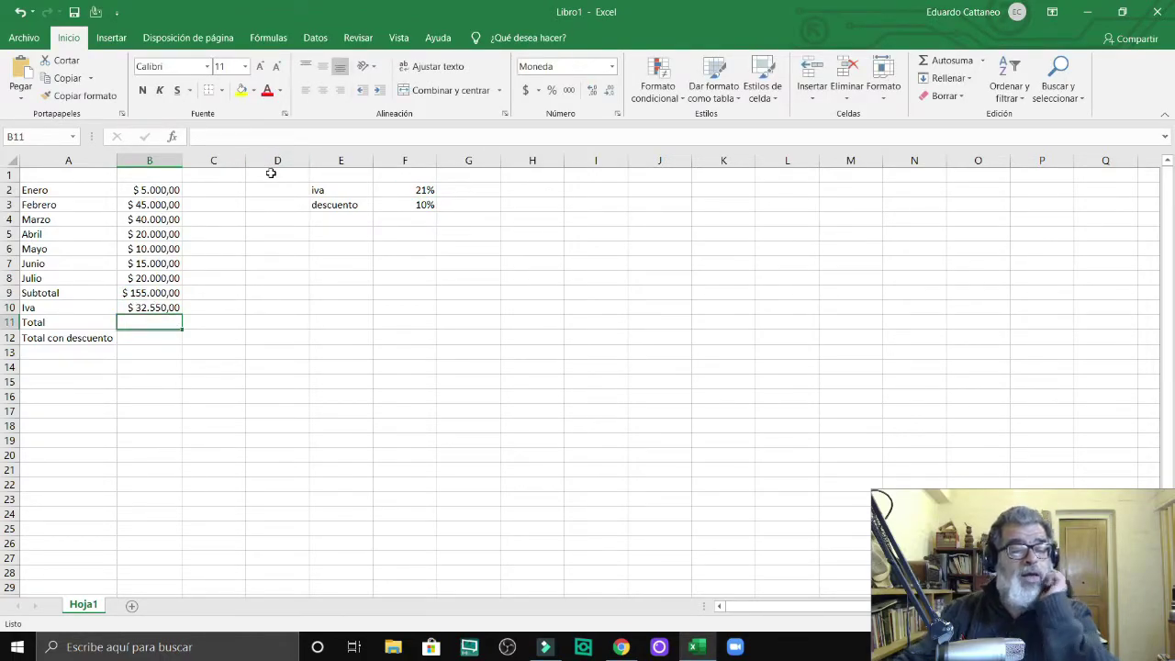
Change the Iva formula in B10 to =B9*21%, replacing the F2 reference.
left_click(145, 308)
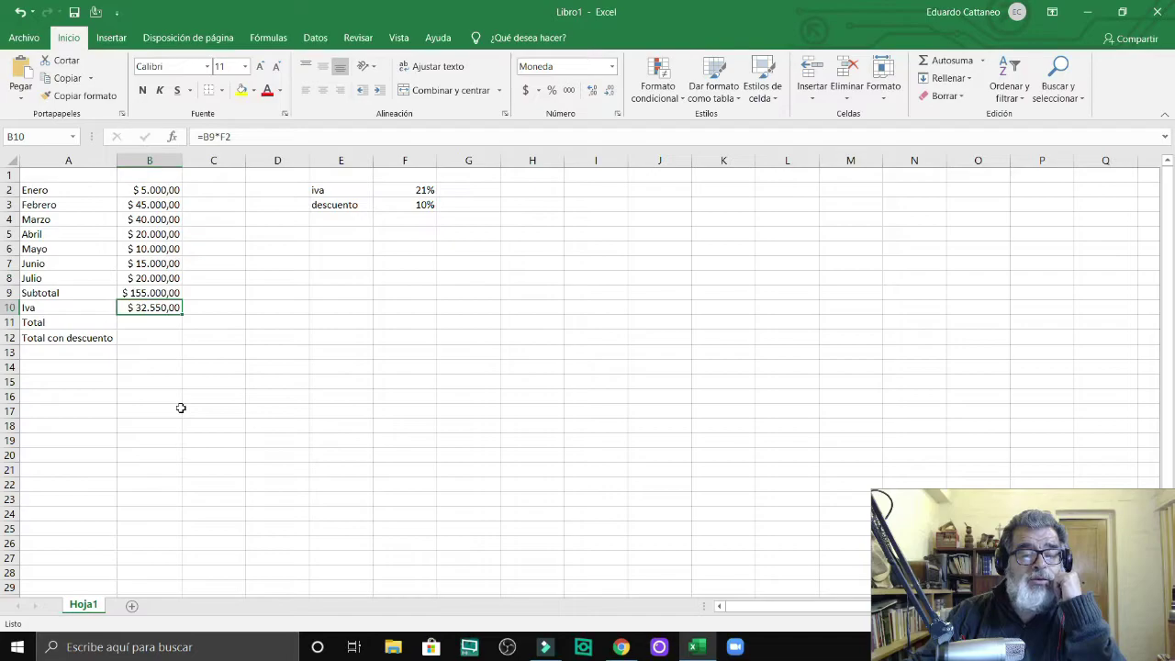
left_click(252, 137)
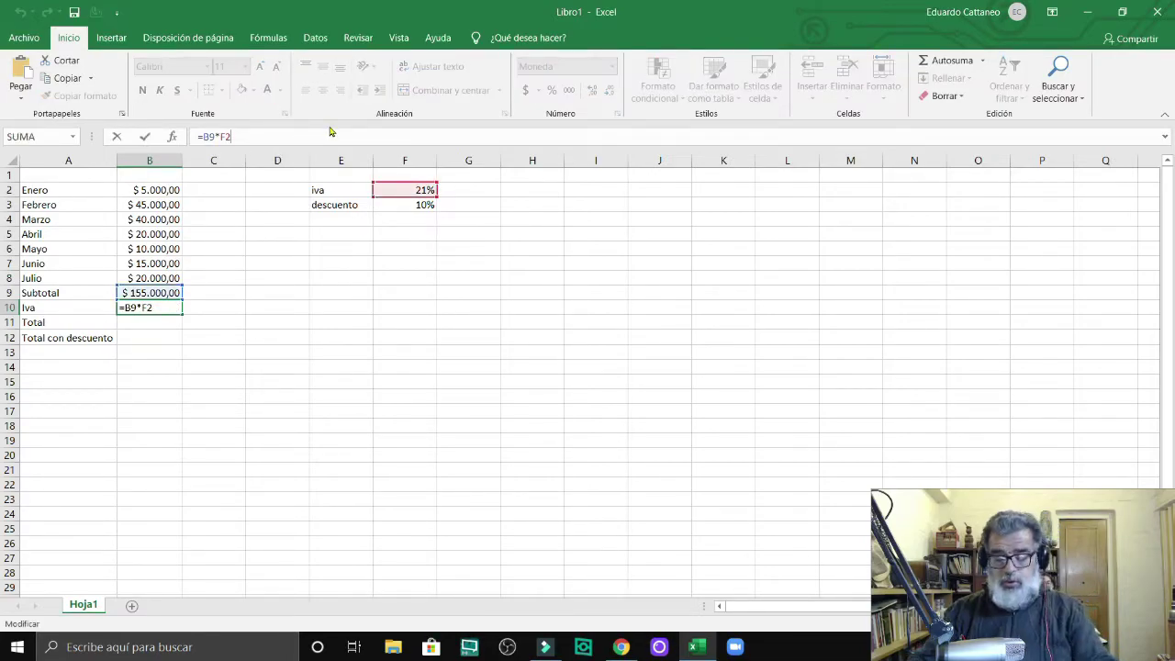
key("BackSpace")
key("BackSpace")
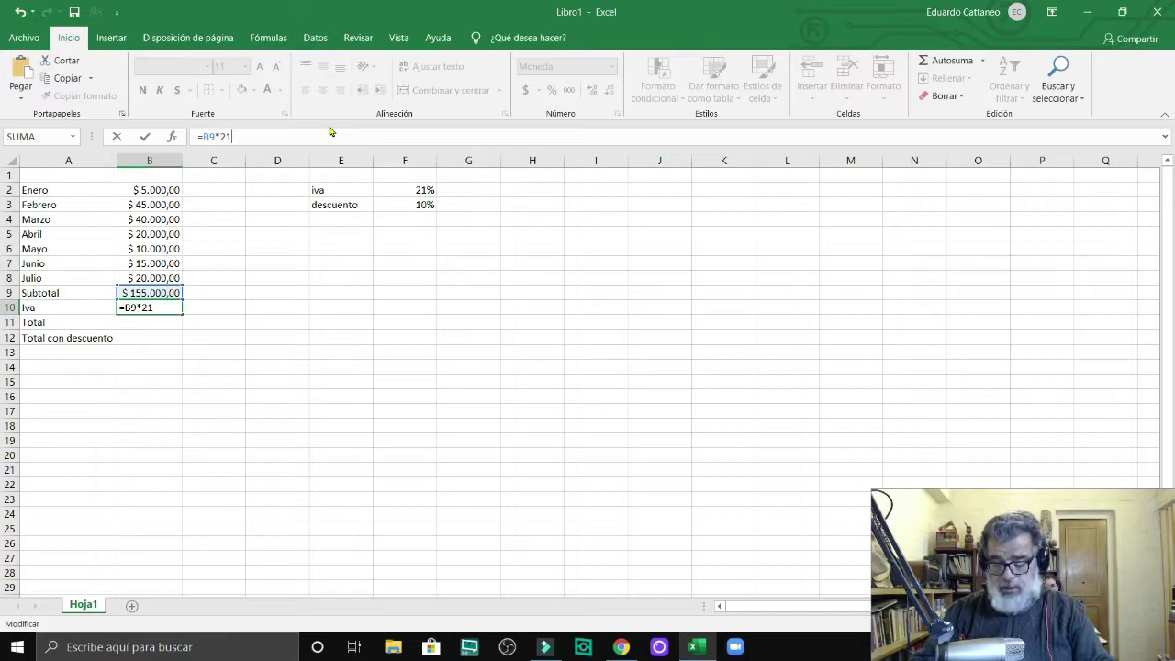
type("%")
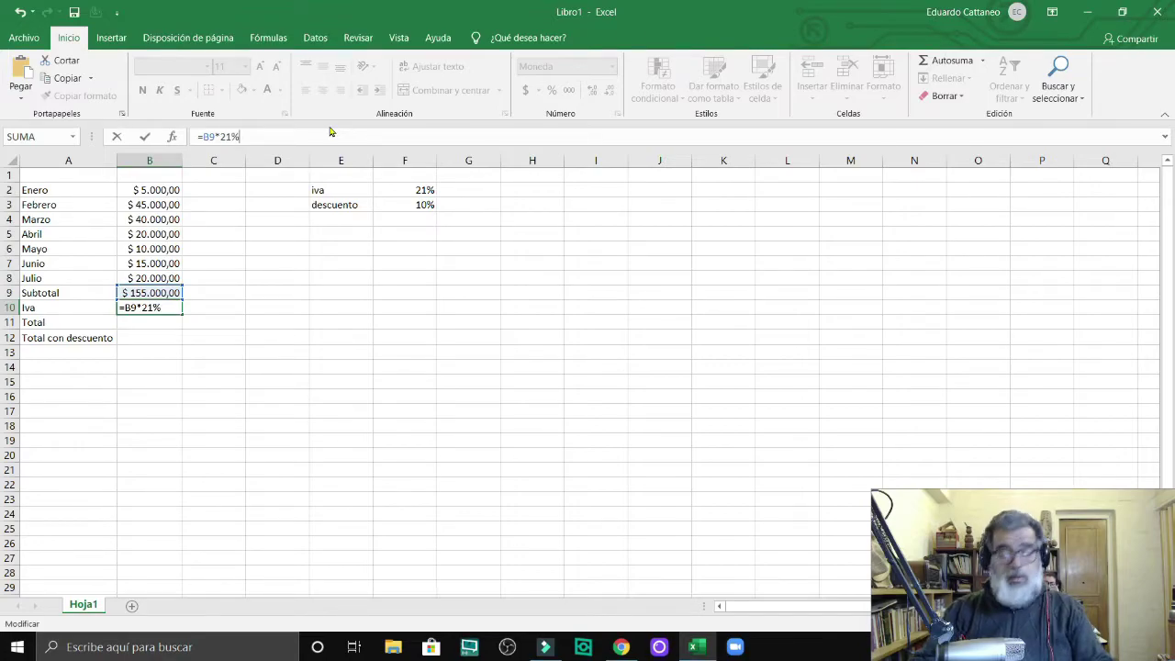
key("Return")
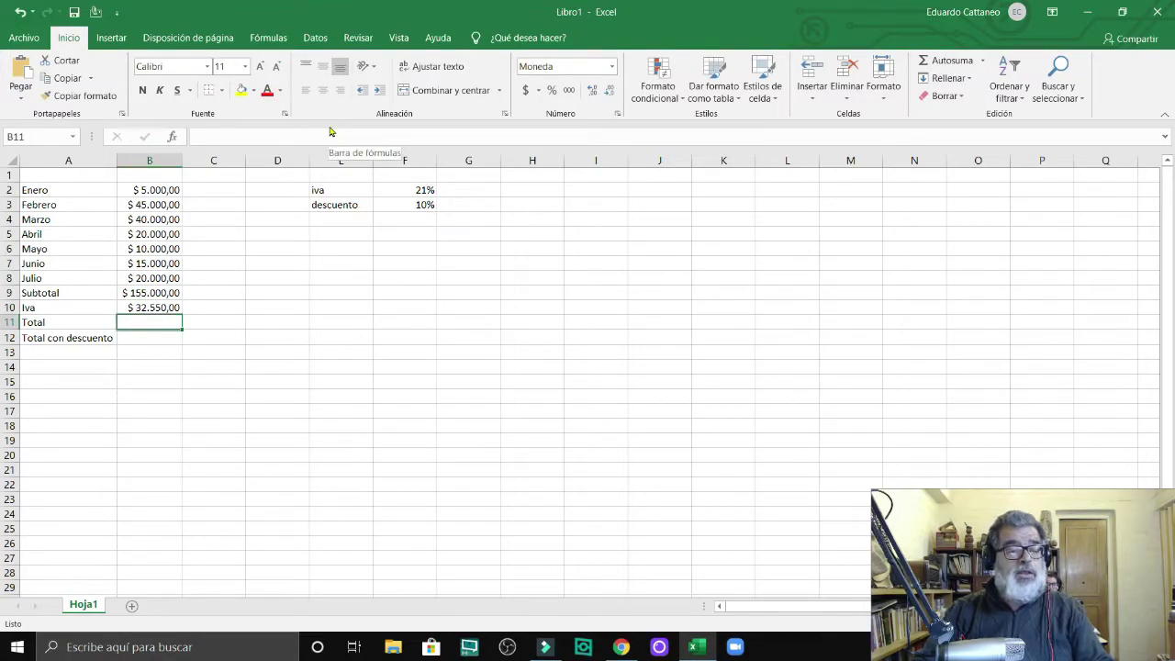
key("Up")
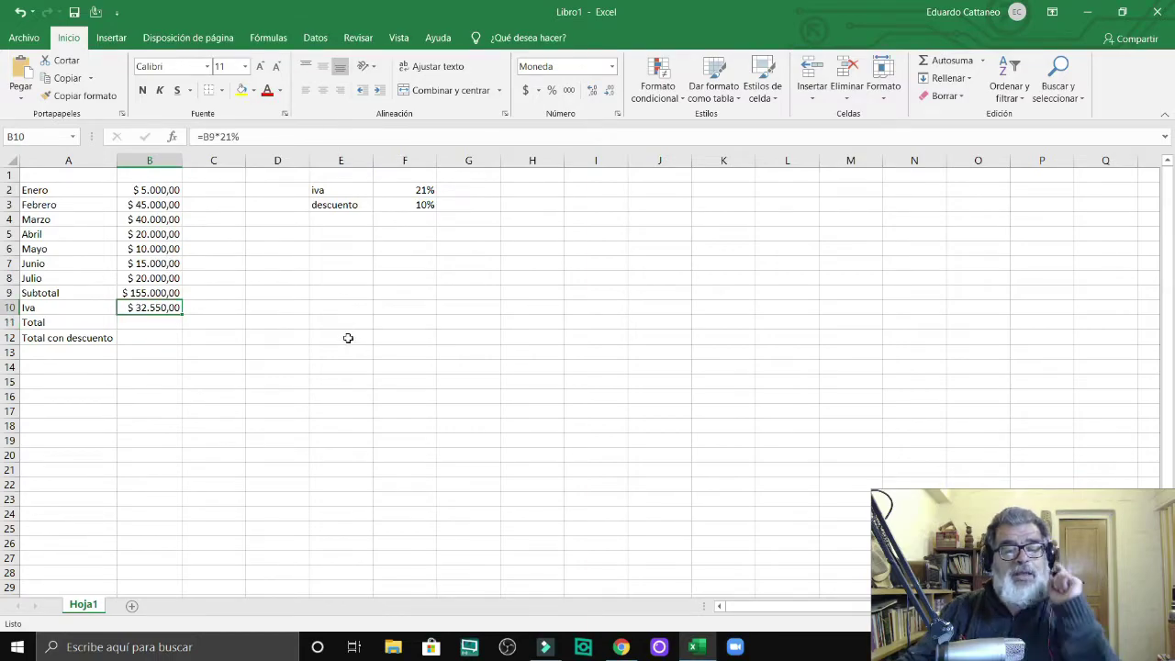
left_click(415, 190)
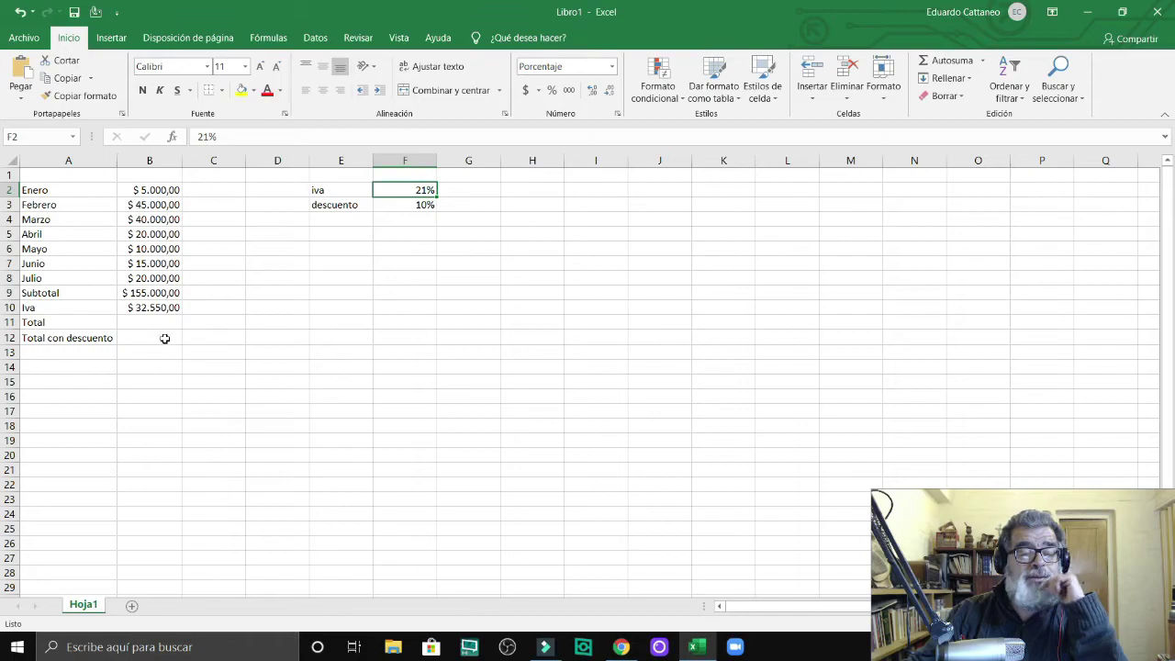
Set the iva rate in F2 to 15%.
left_click(156, 309)
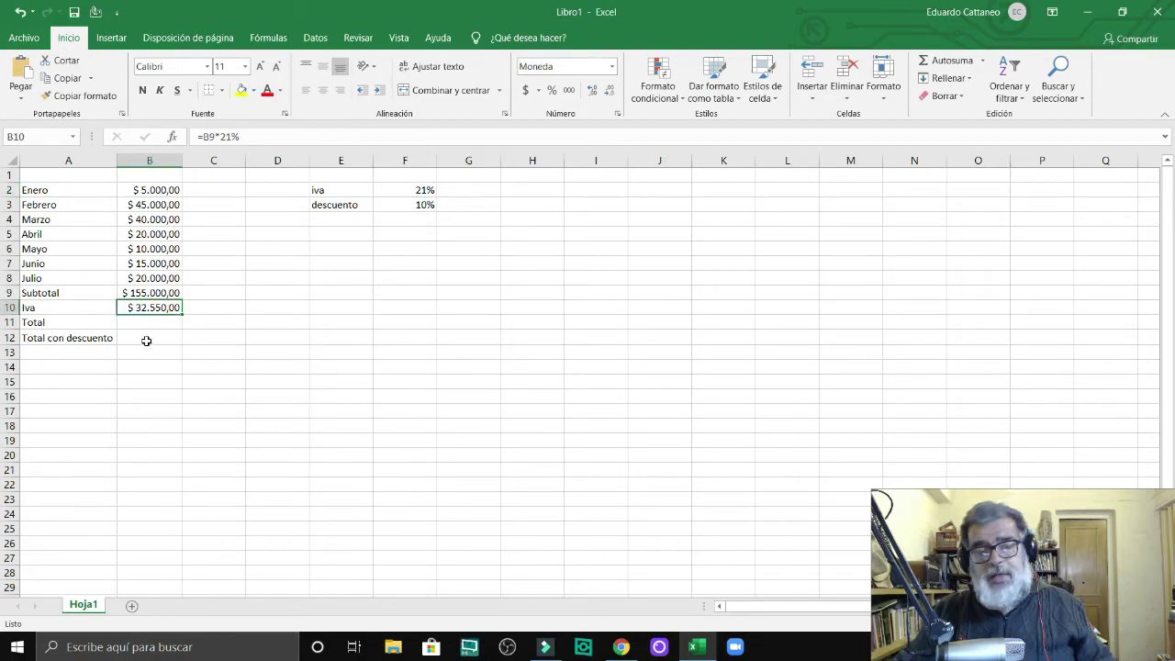
left_click(419, 193)
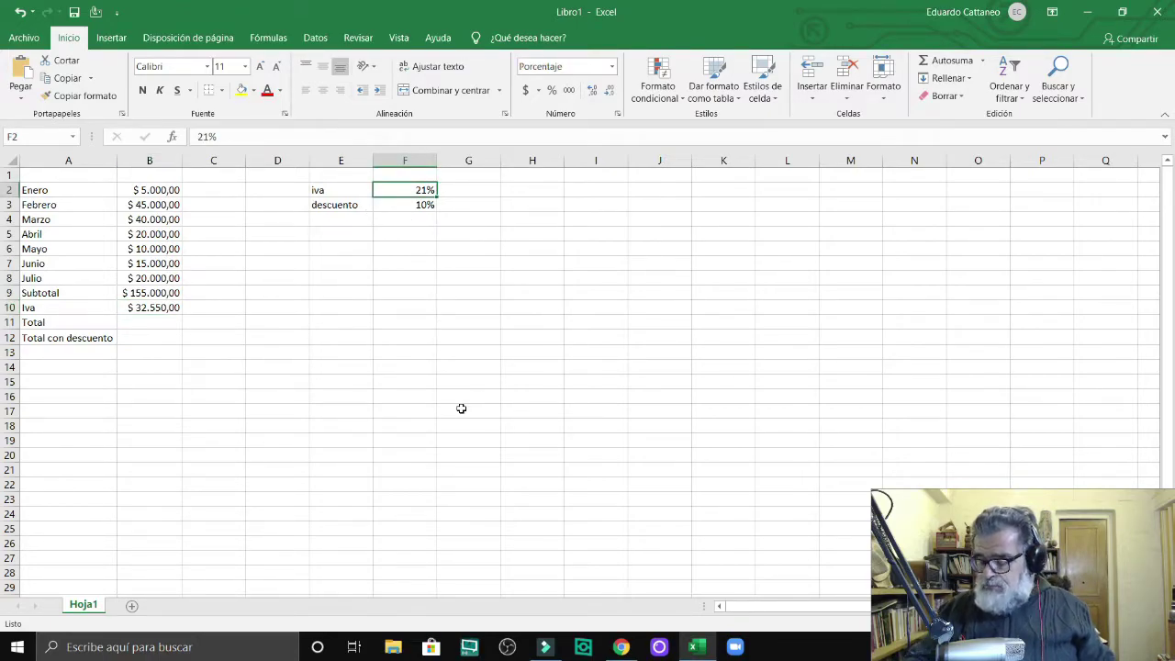
type("15")
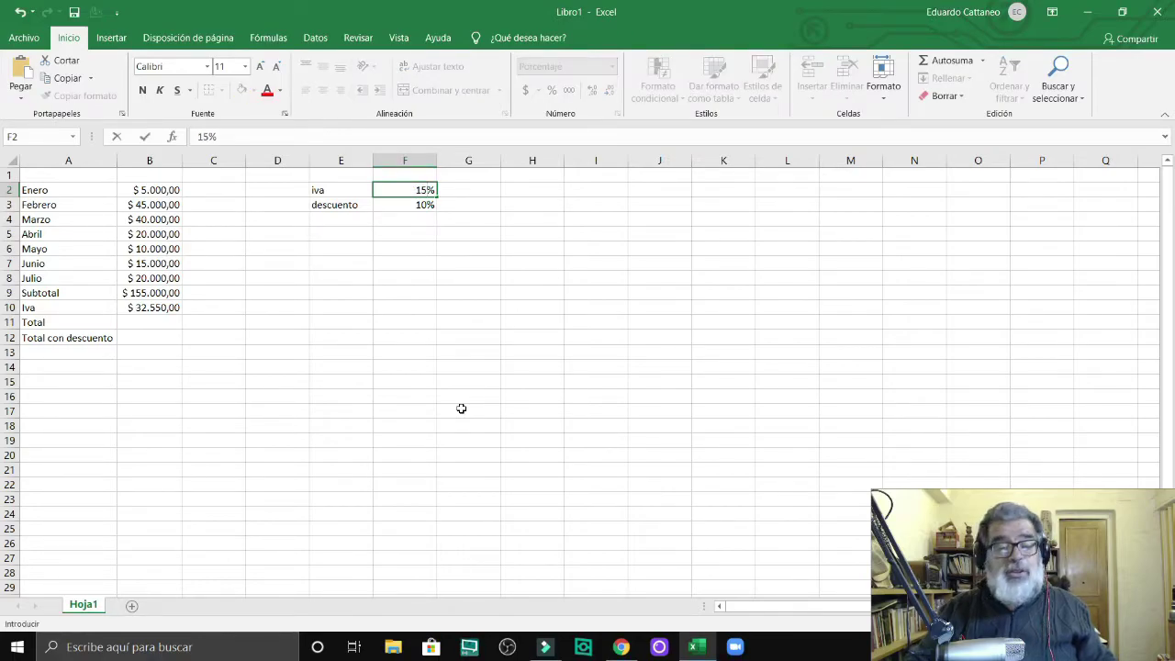
key("Return")
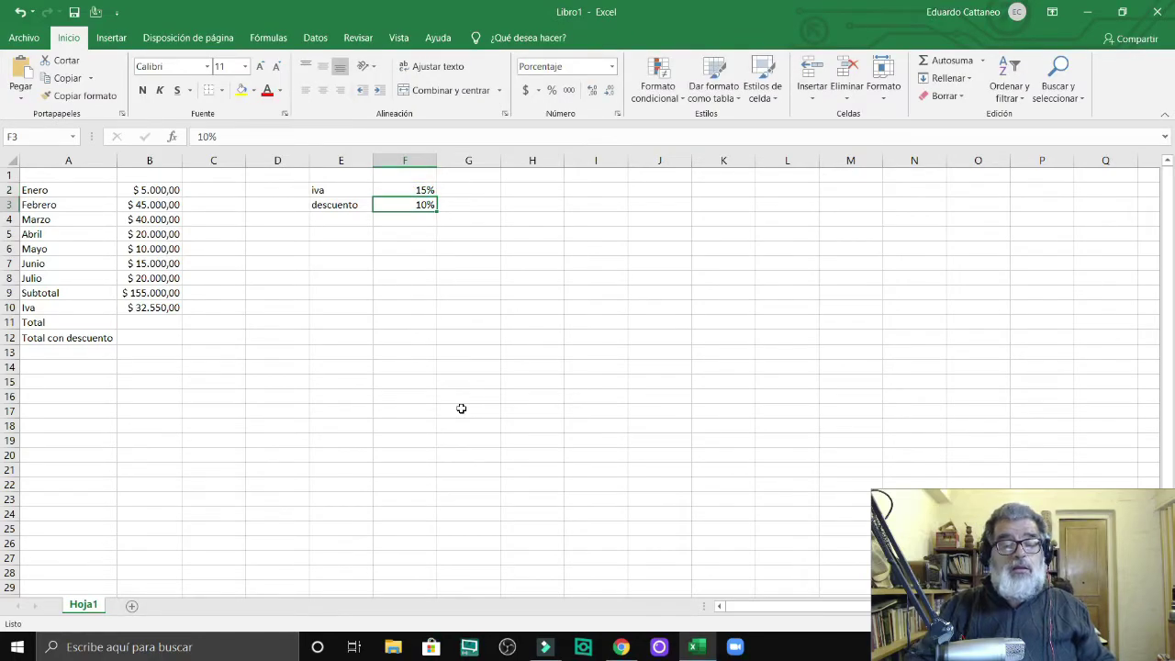
Change B10's formula back to =B9*F2, giving an Iva of $ 23.250,00.
left_click(169, 308)
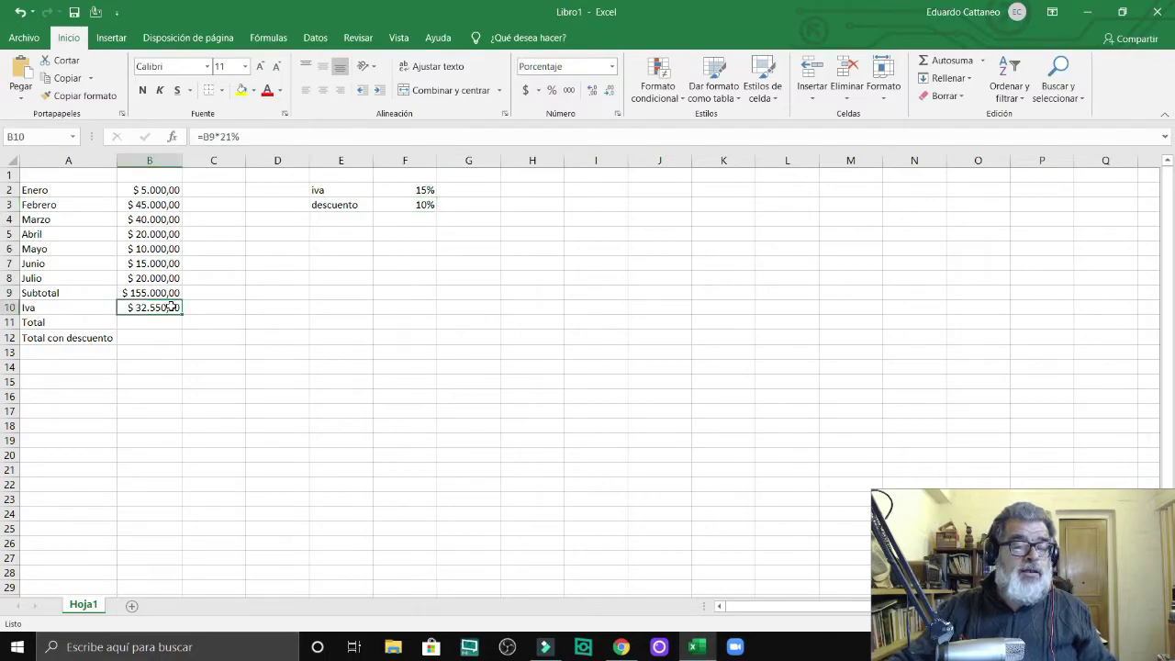
left_click(299, 138)
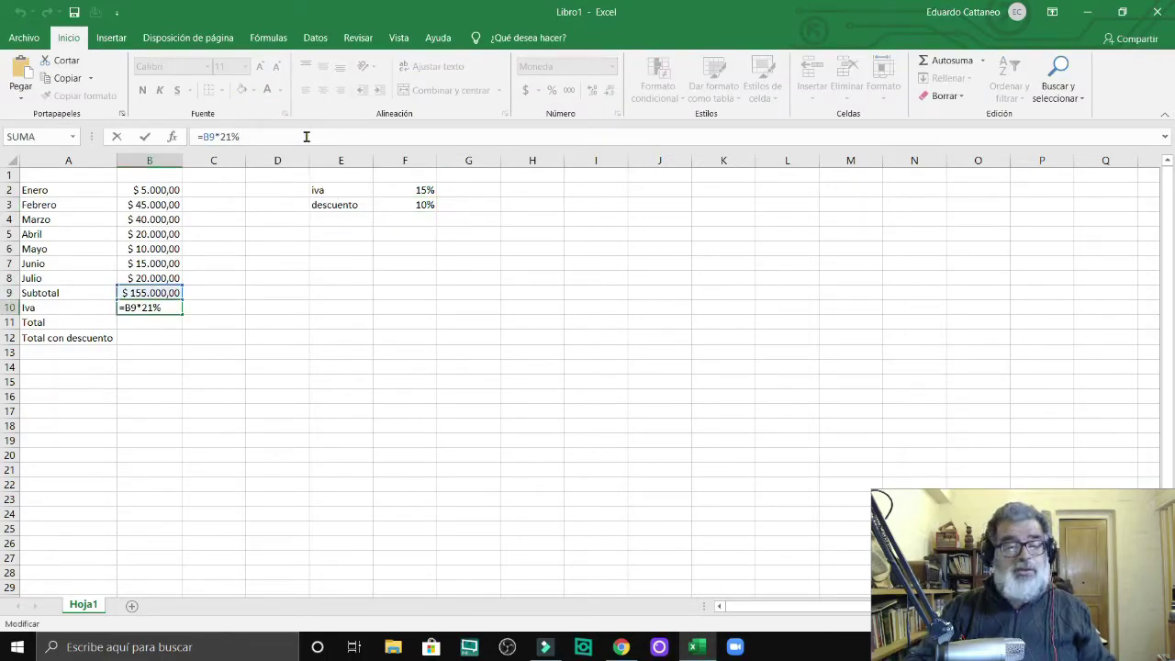
key("BackSpace")
key("BackSpace")
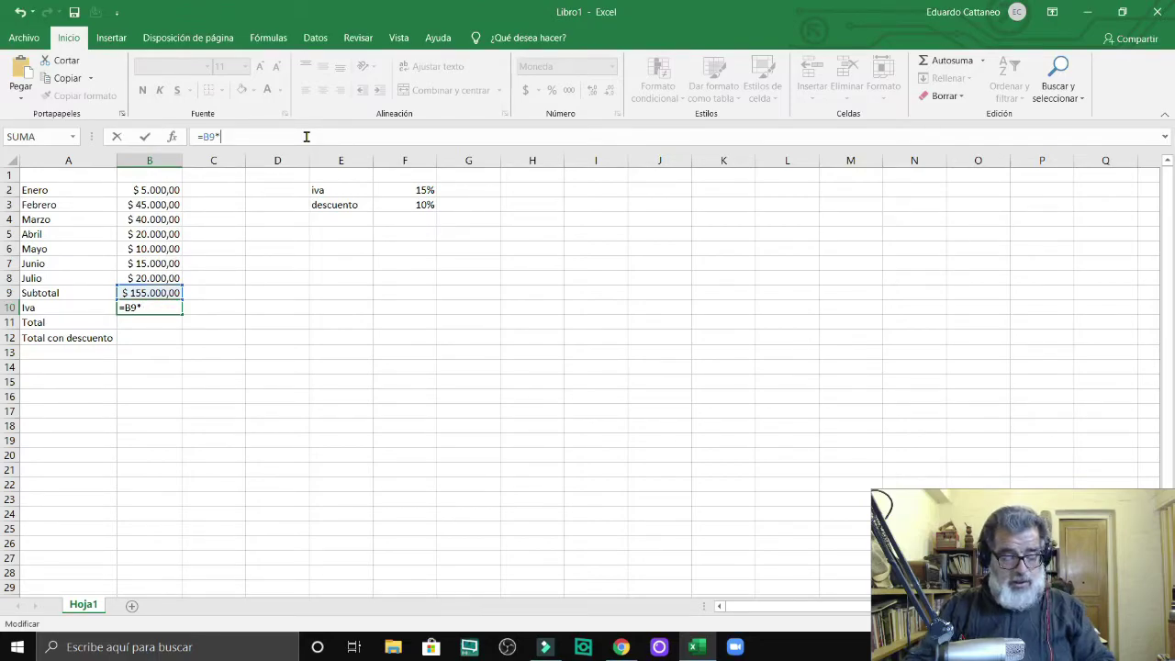
type("f2")
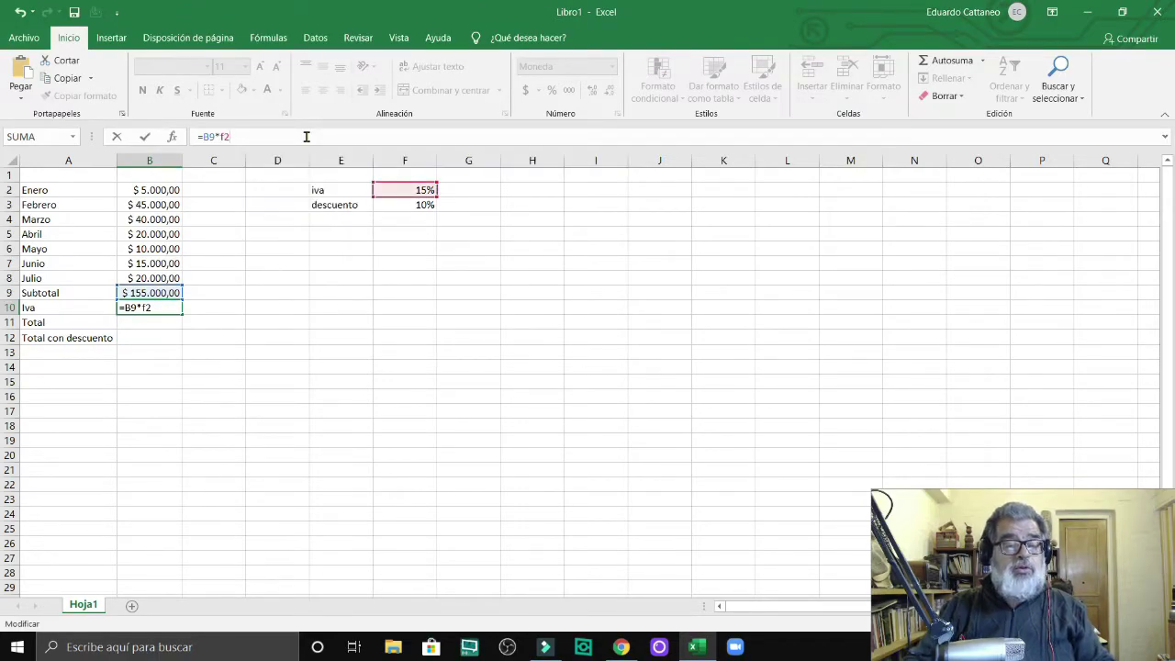
key("Return")
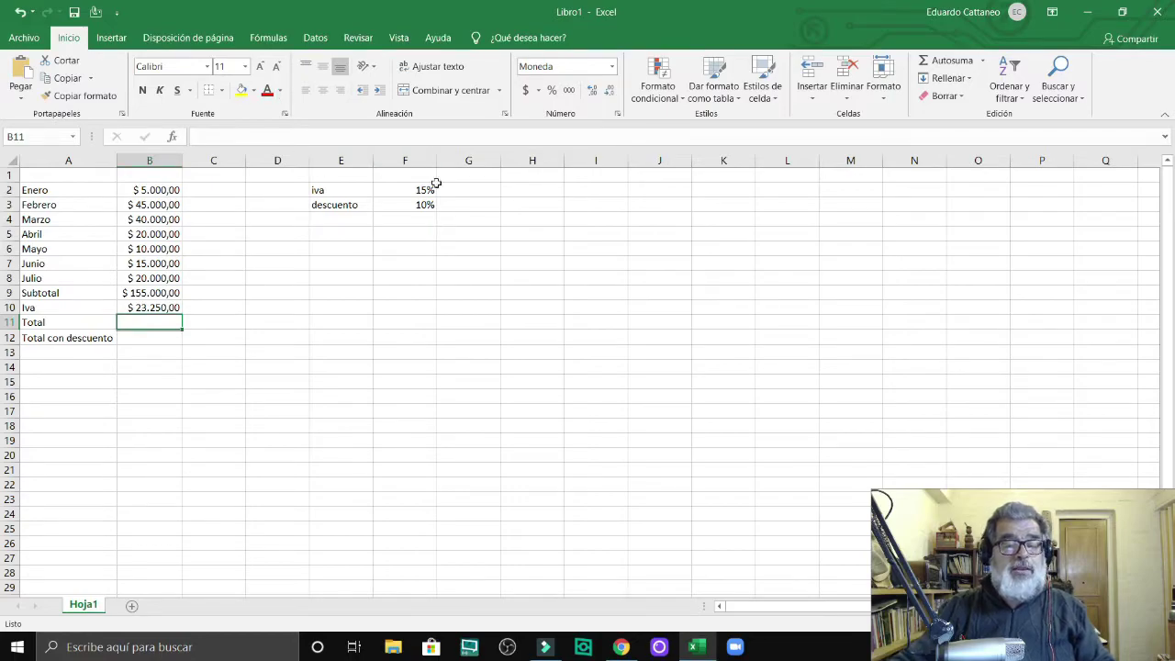
Edit F2 from 15% to 12%, recalculating the Iva to $ 18.600,00.
left_click(423, 191)
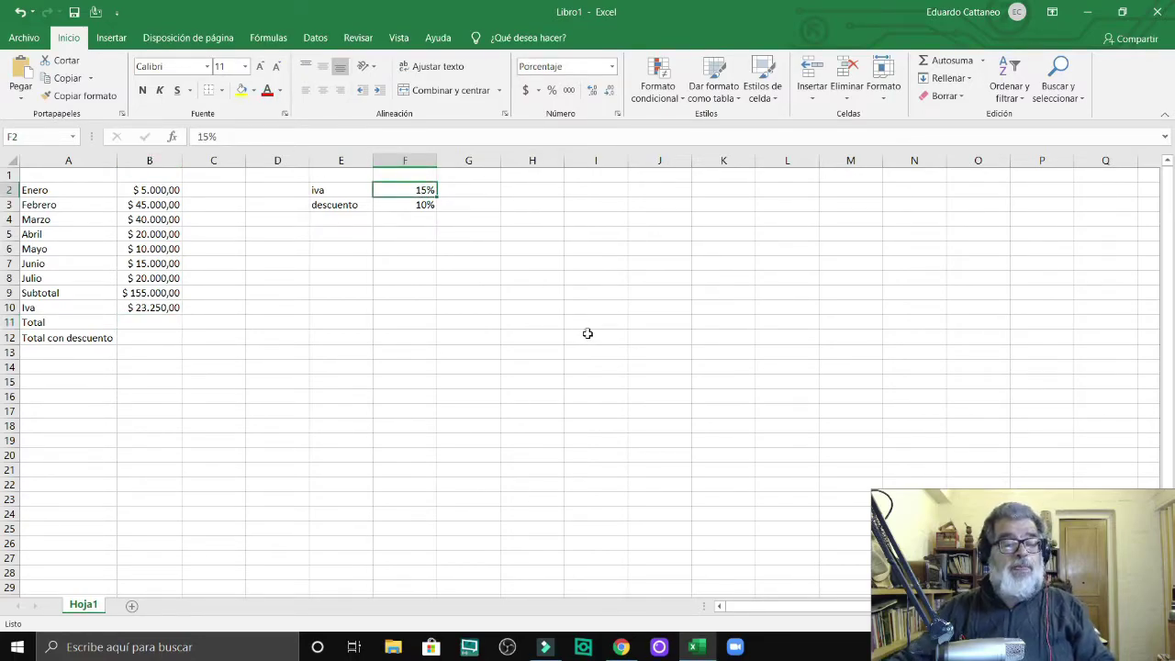
double_click(424, 190)
key("BackSpace")
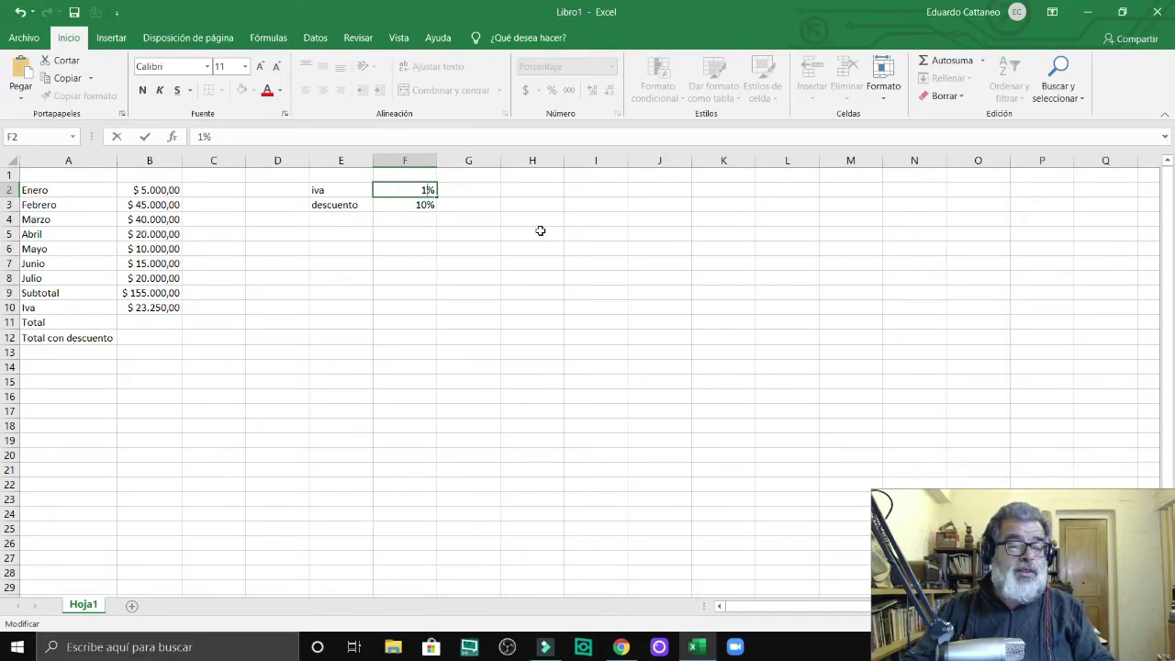
type("2")
key("Return")
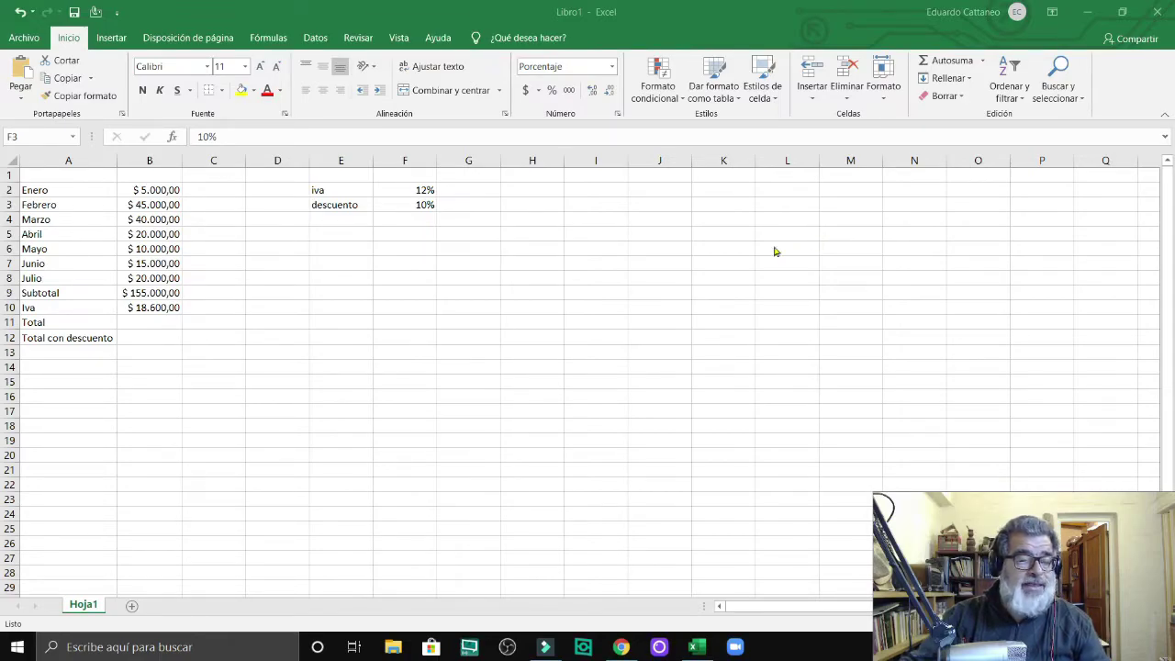
left_click(158, 319)
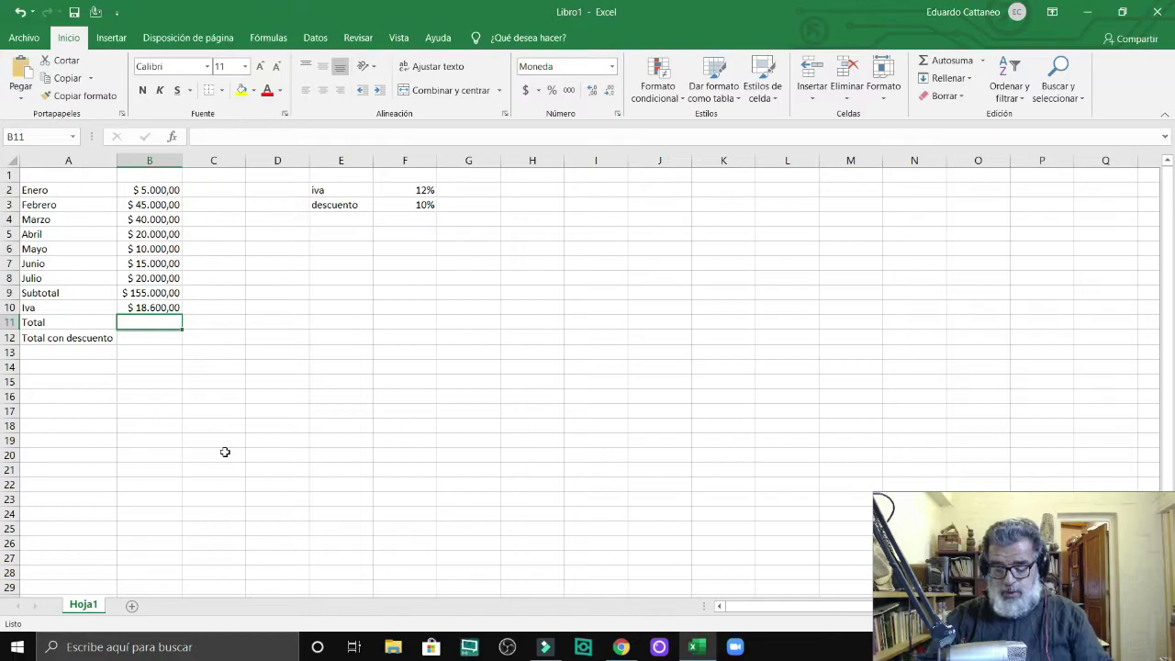
Enter =b10+b9 in B11 for a Total of $ 173.600,00.
type("=")
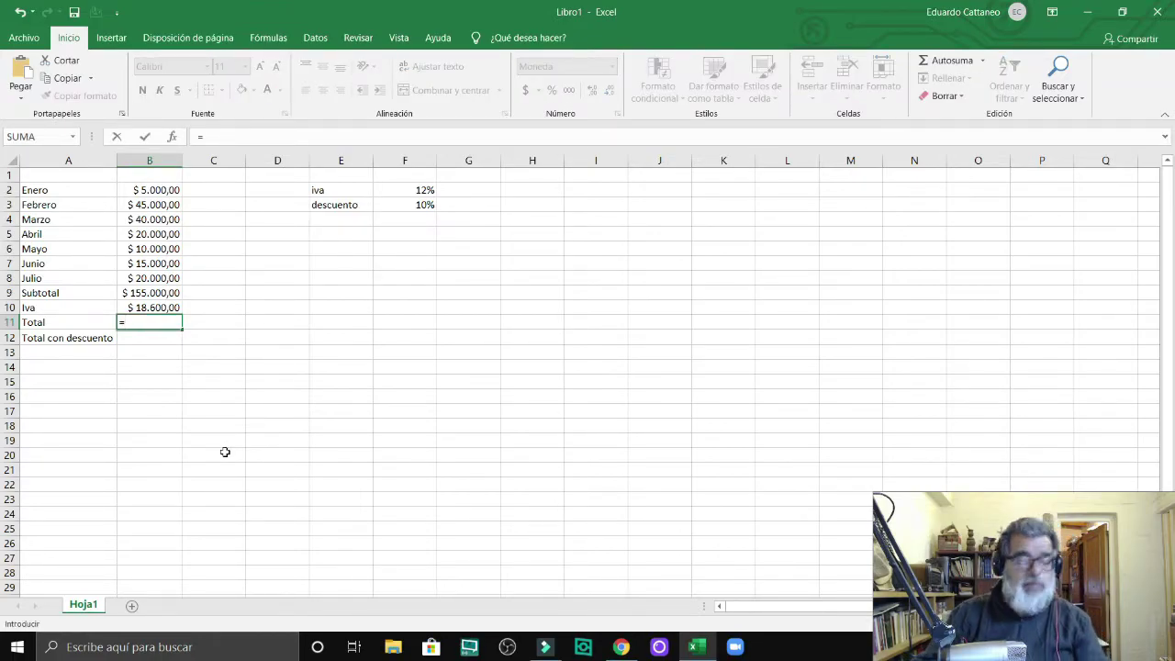
type("b")
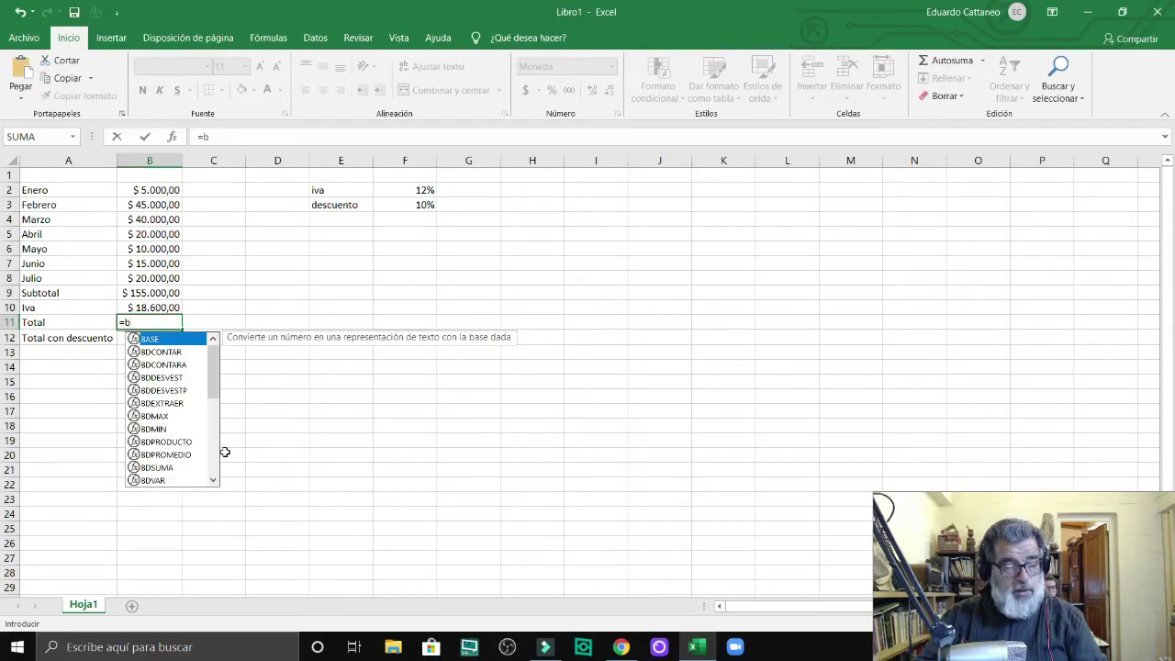
type("1")
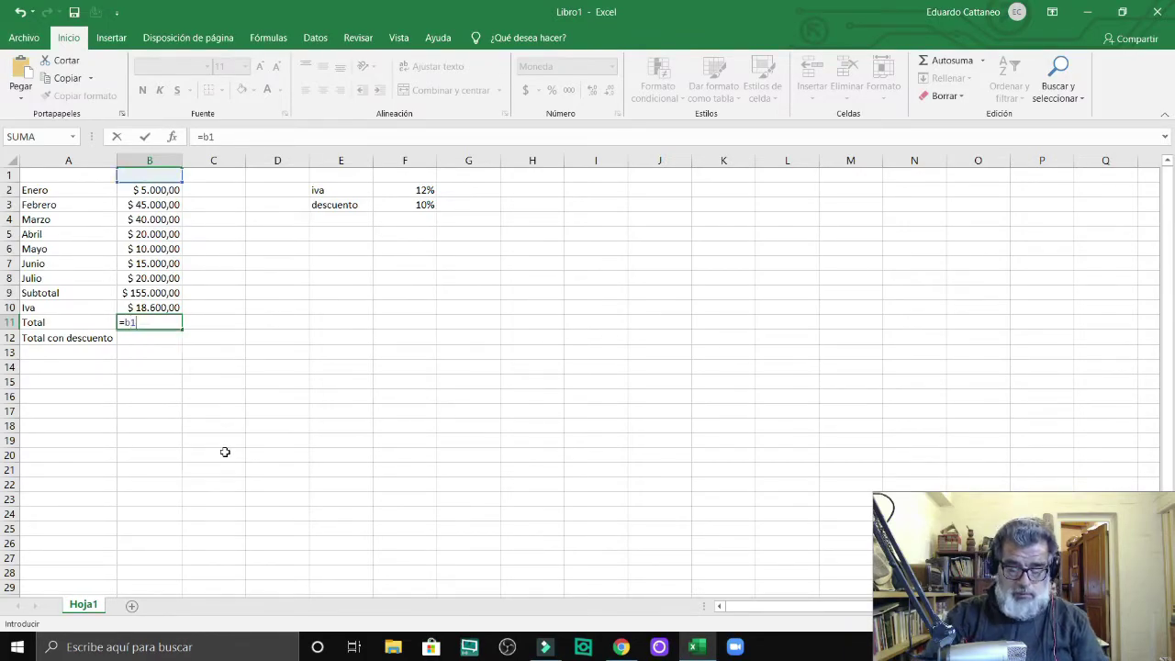
type("0+")
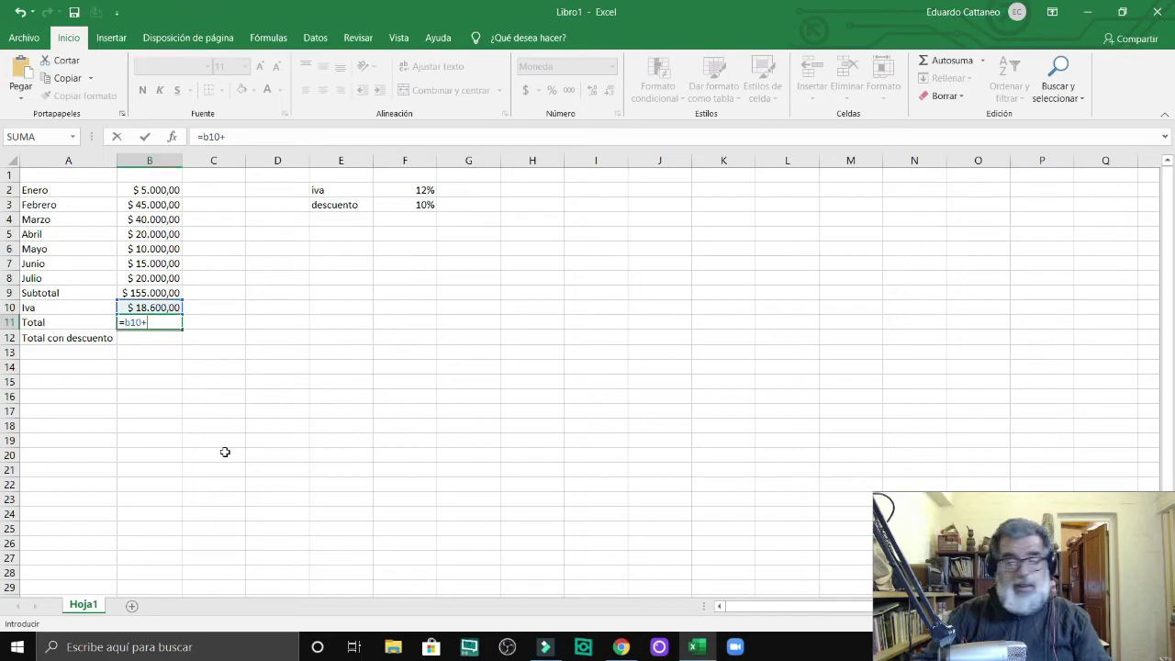
type("b")
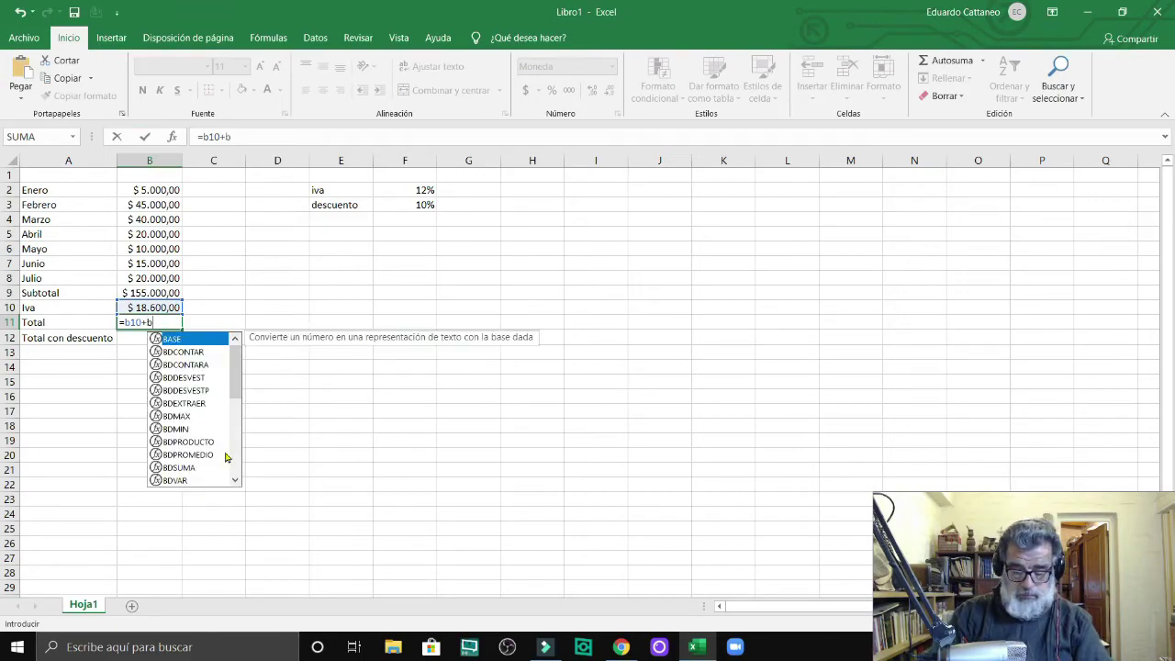
type("9")
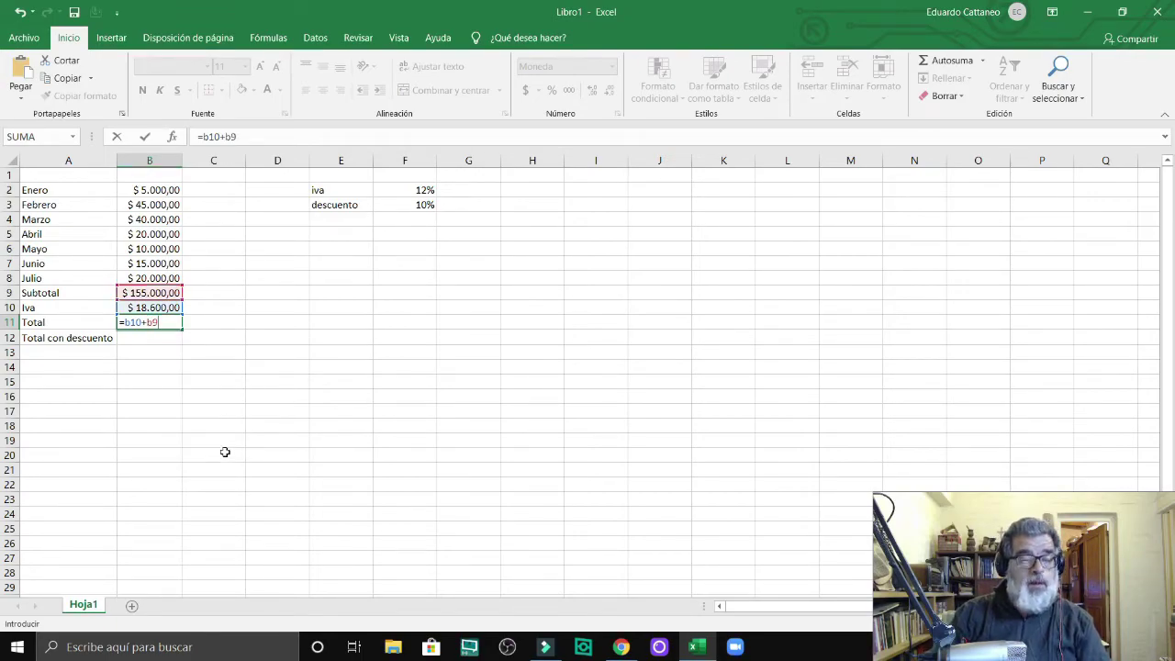
key("Return")
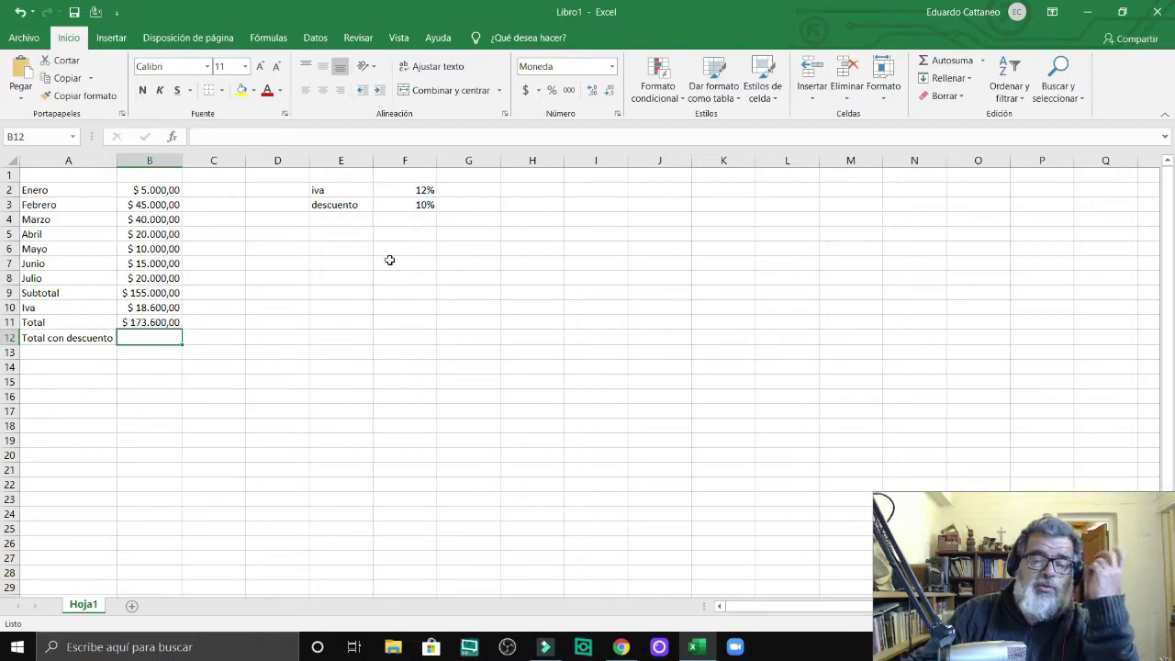
left_click(339, 328)
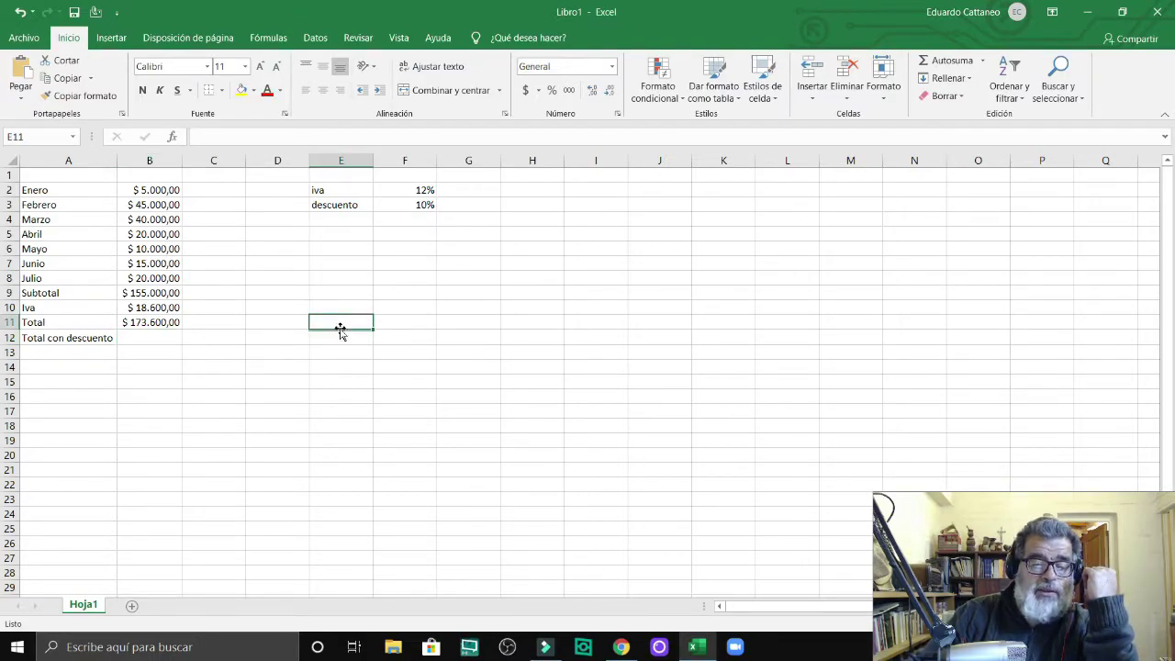
left_click(149, 322)
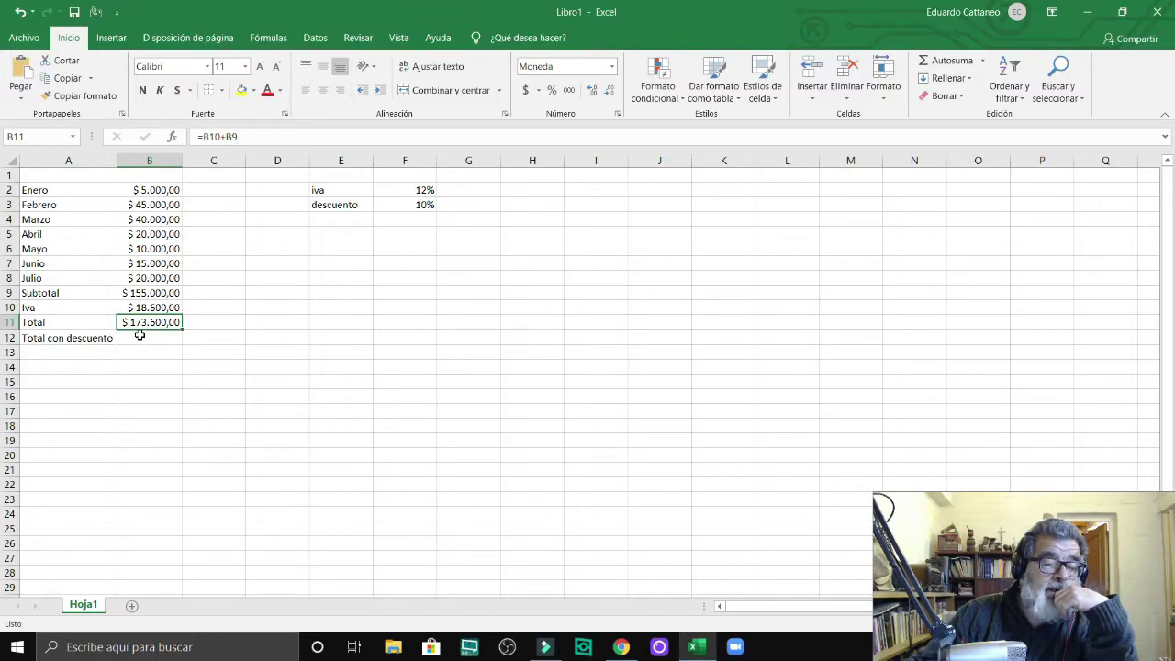
left_click(349, 337)
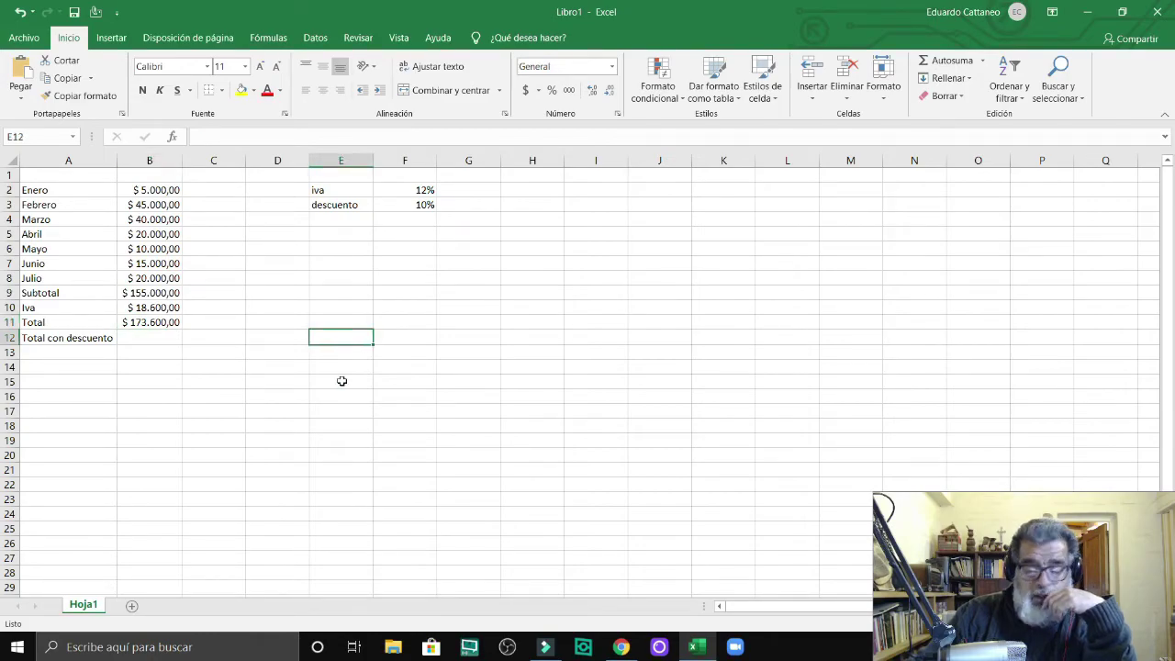
type("=")
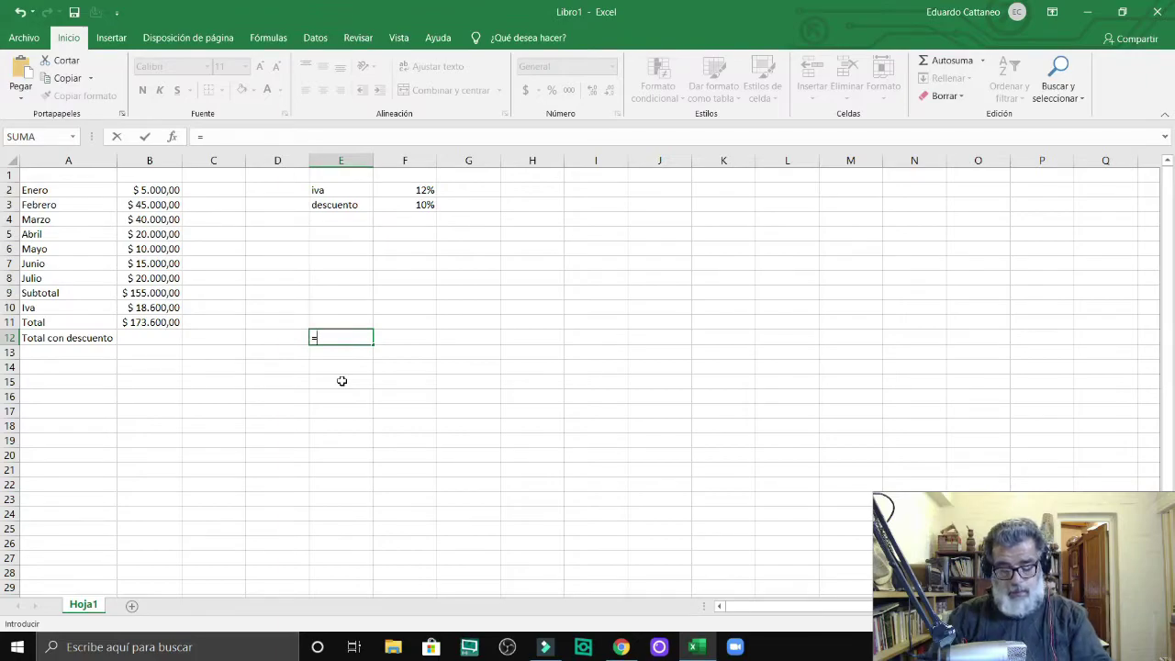
type("b11")
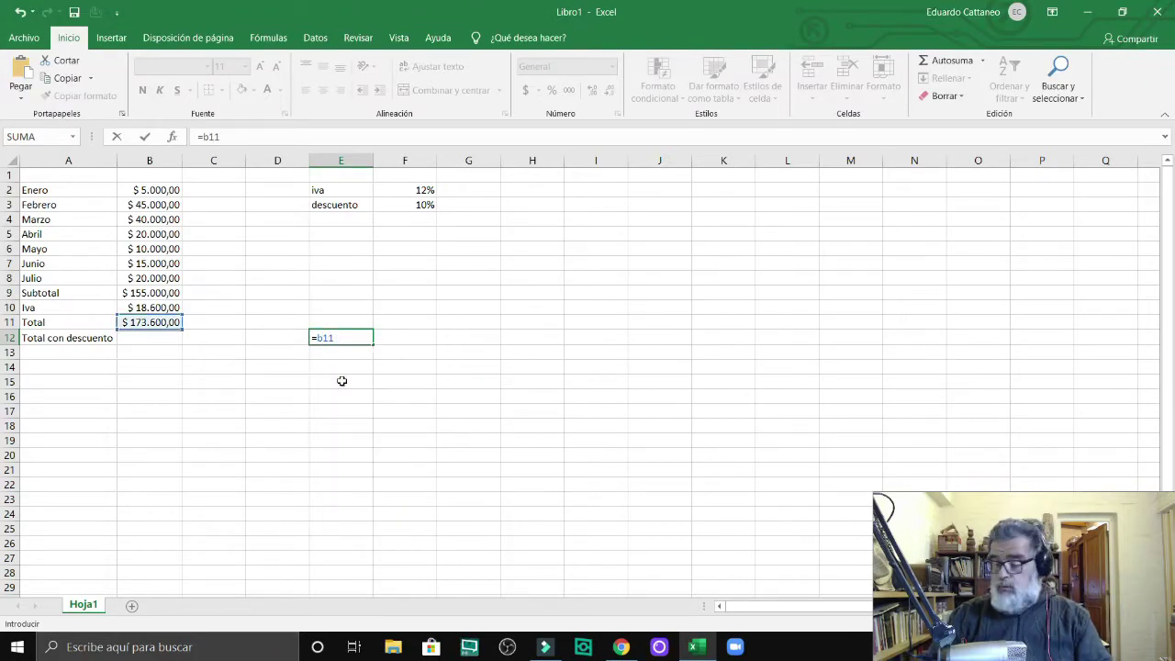
type("*")
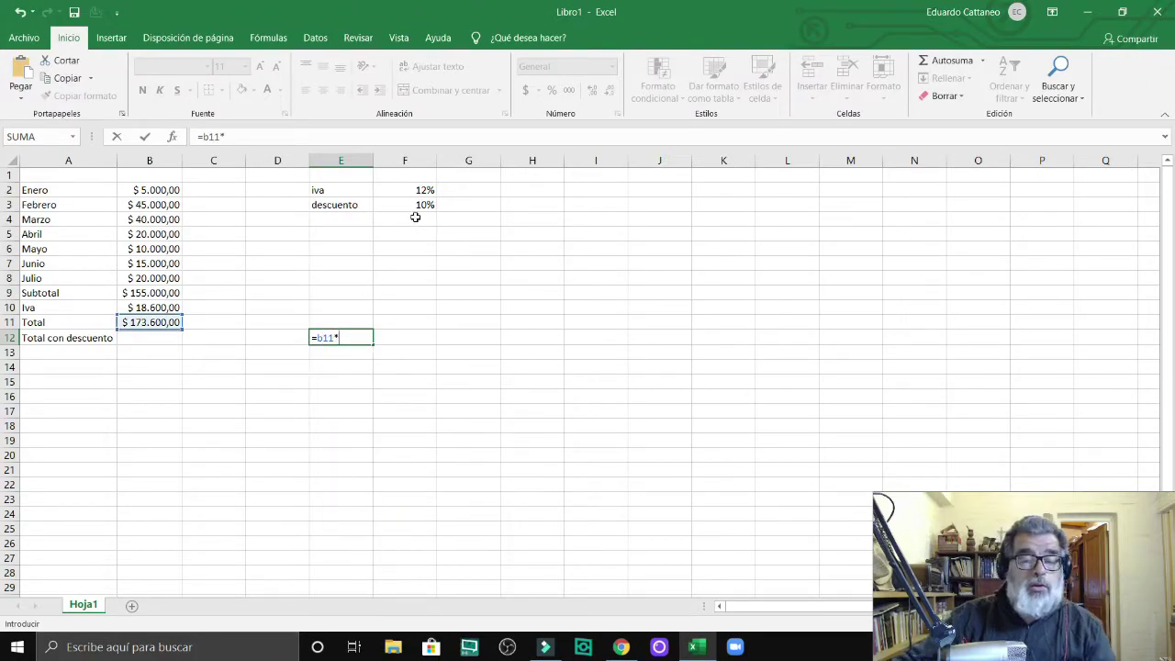
left_click(423, 207)
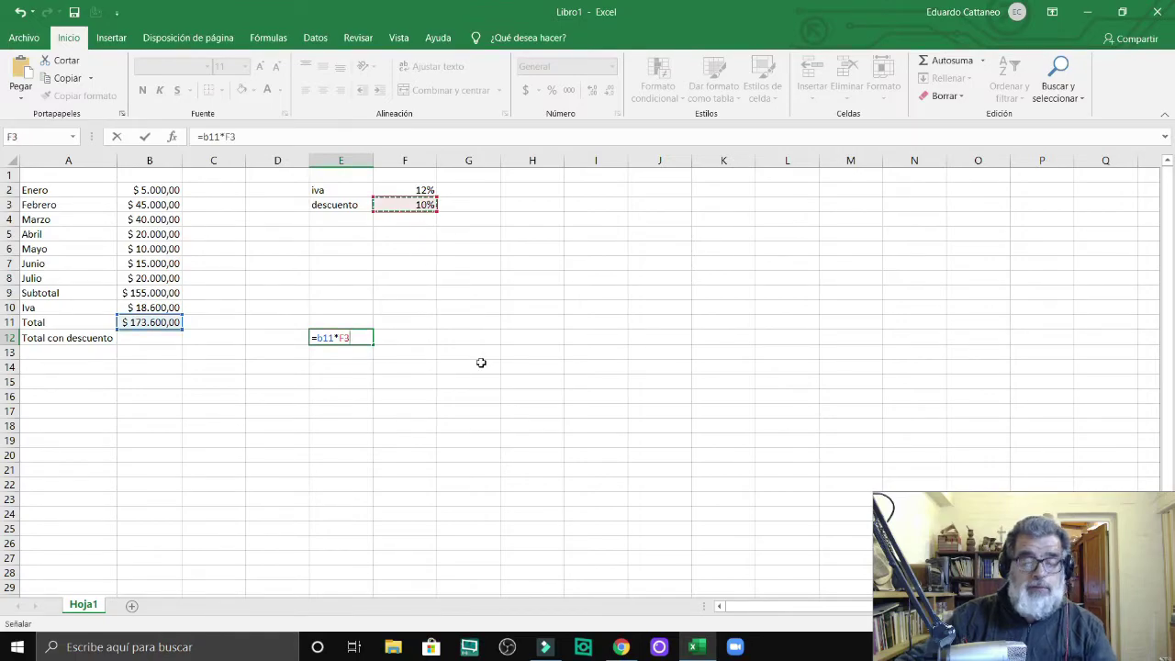
key("Return")
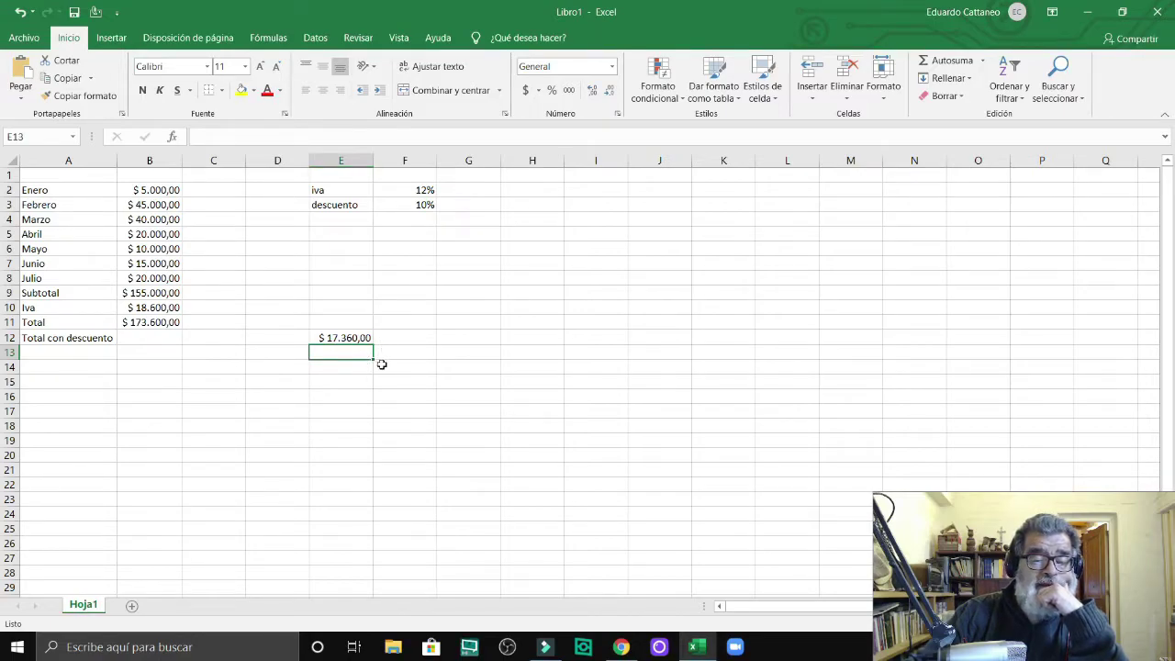
left_click(342, 337)
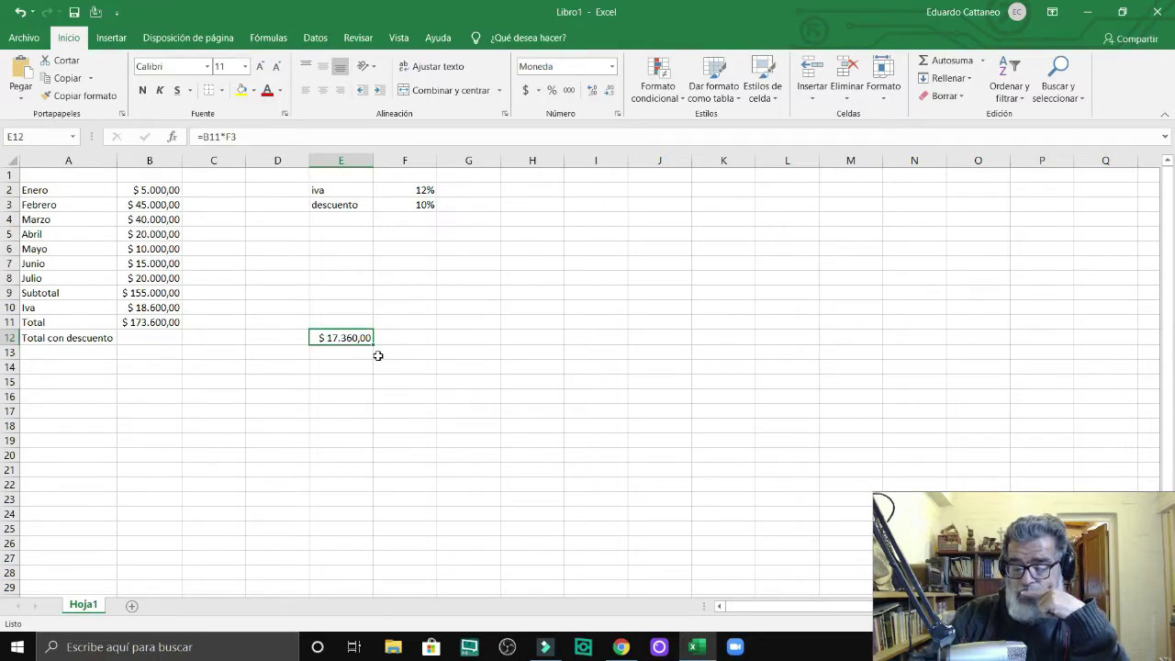
key("Delete")
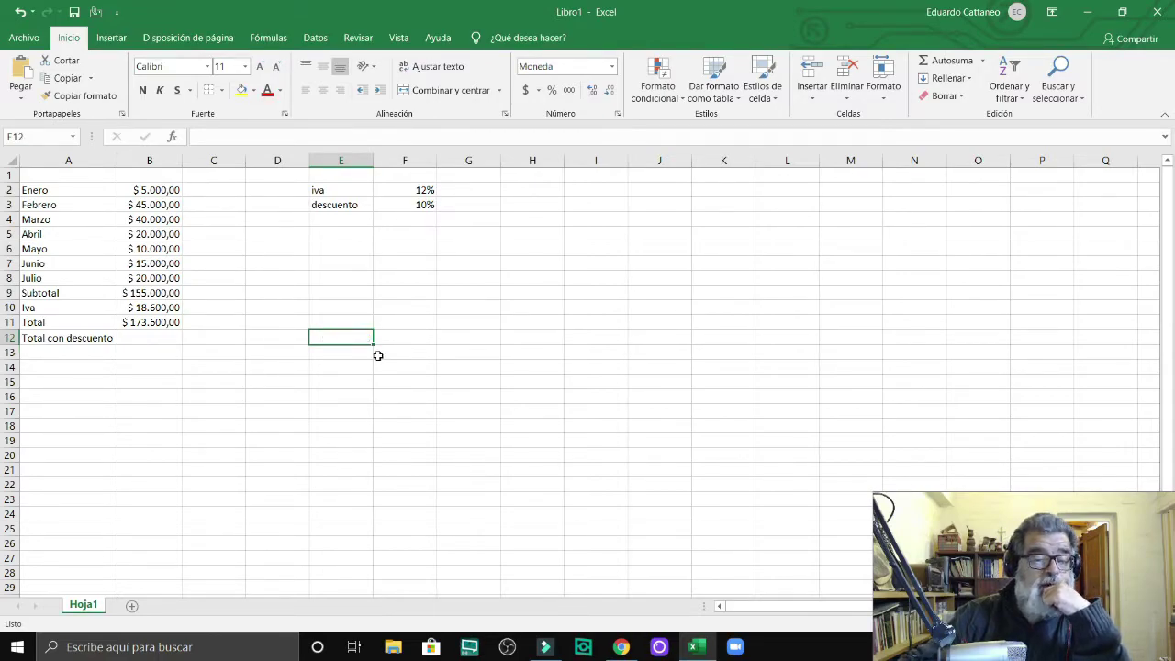
Enter =b11-b11*f3 in B12 for a discounted total of $ 156.240,00.
left_click(157, 341)
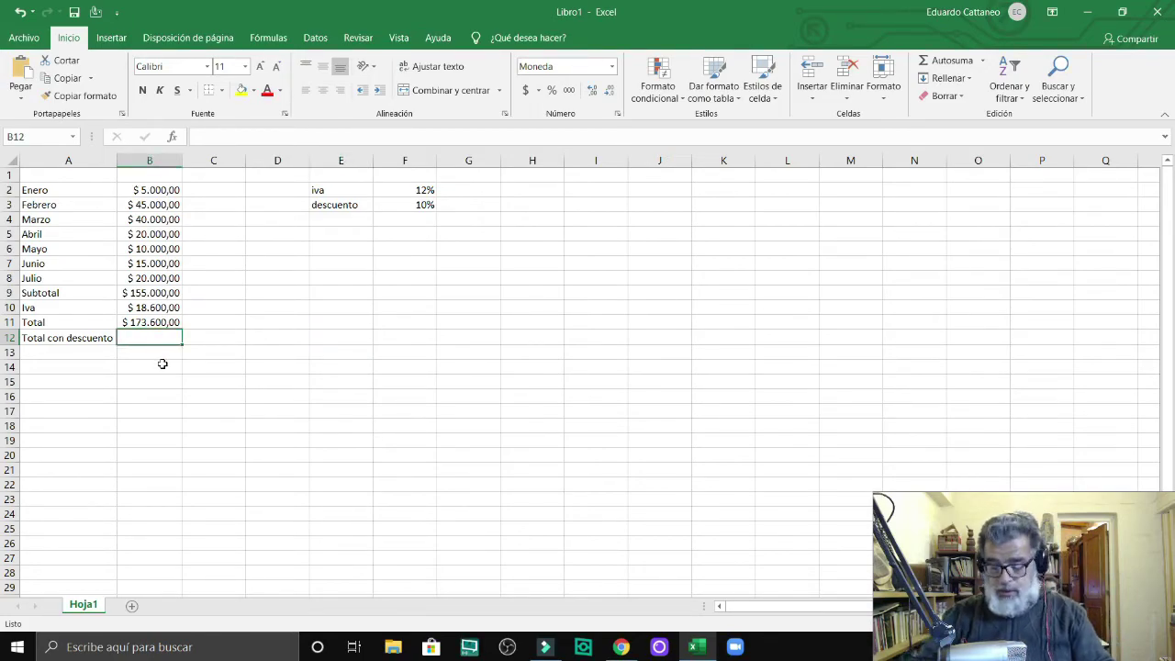
type("=")
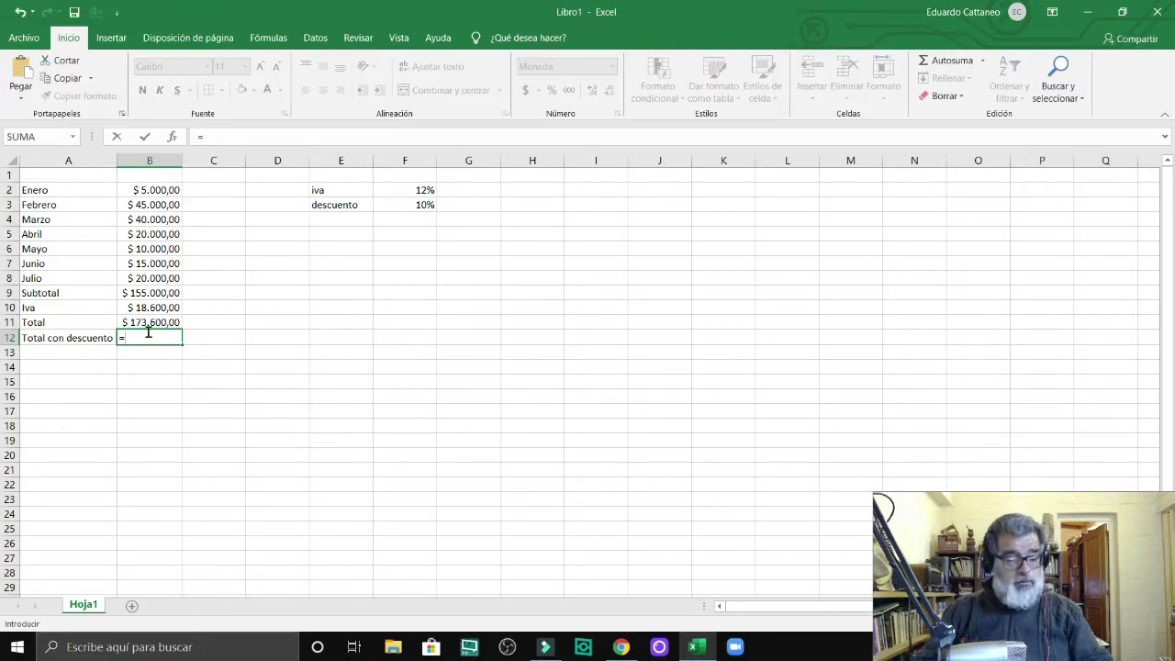
type("b11-")
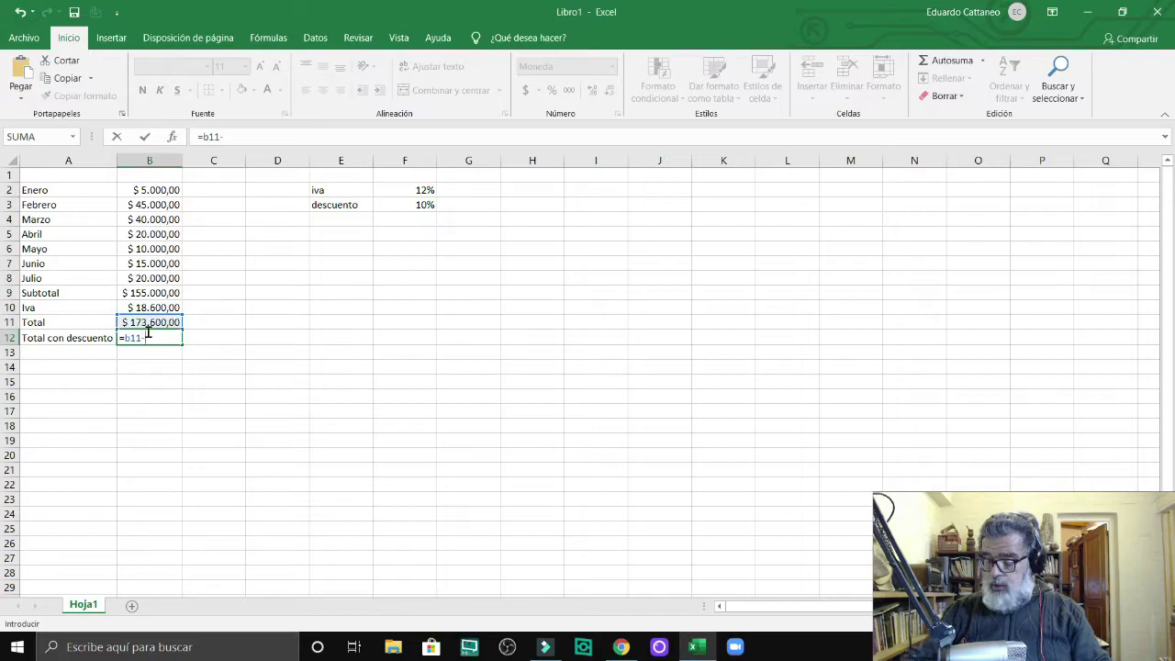
type("b11*")
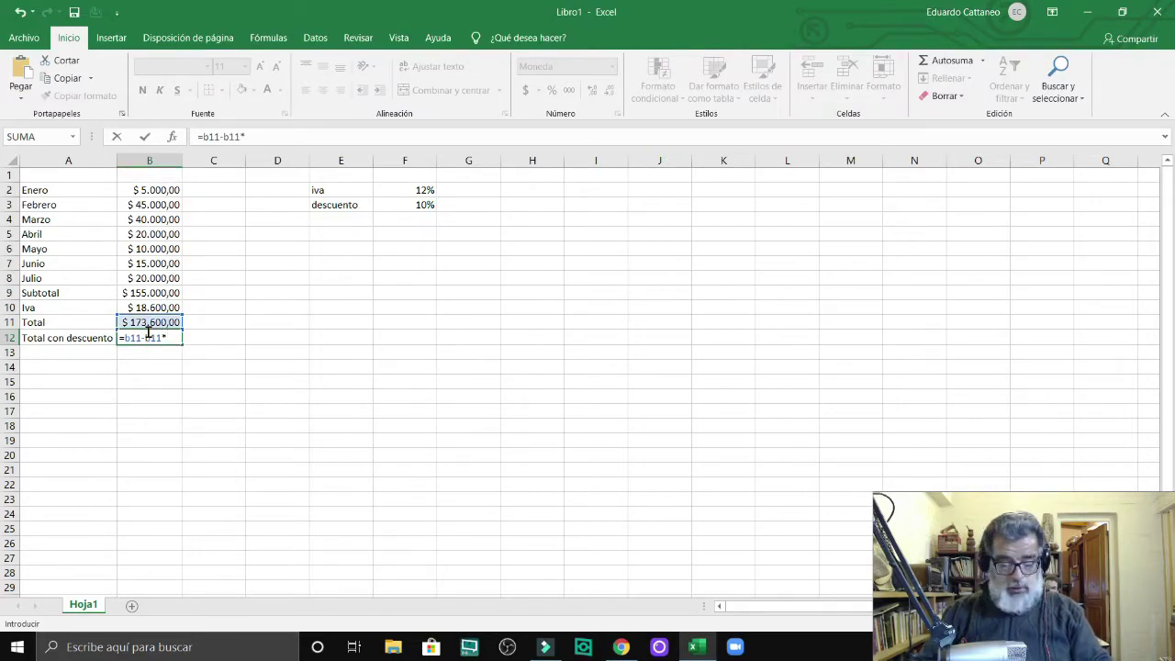
type("f3")
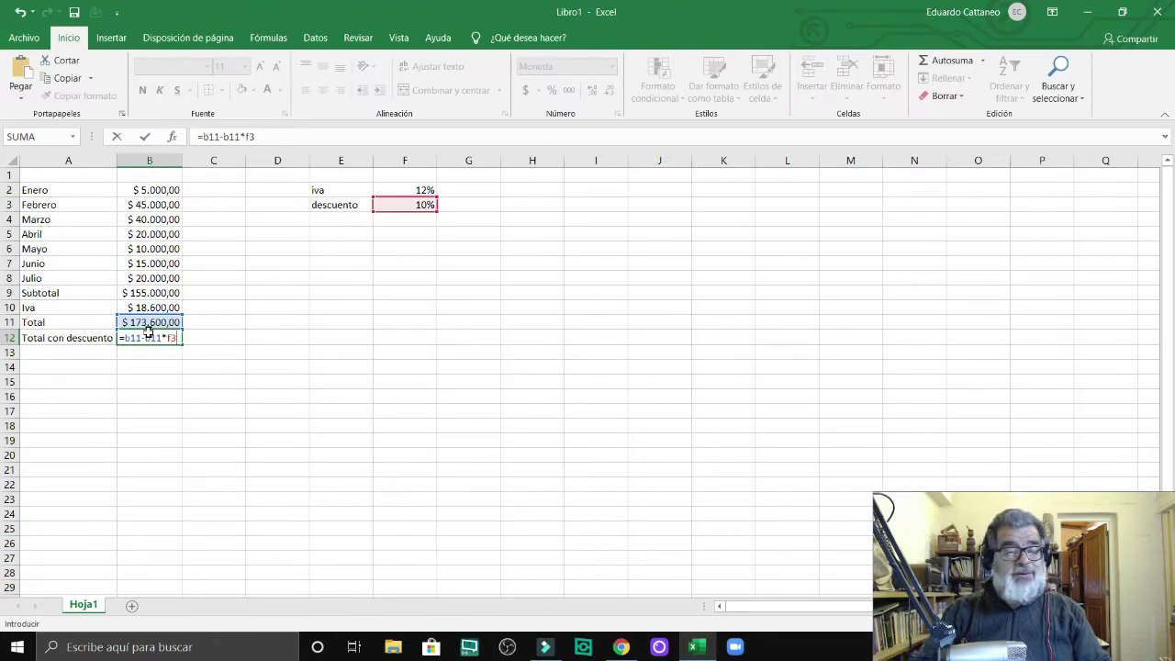
key("Return")
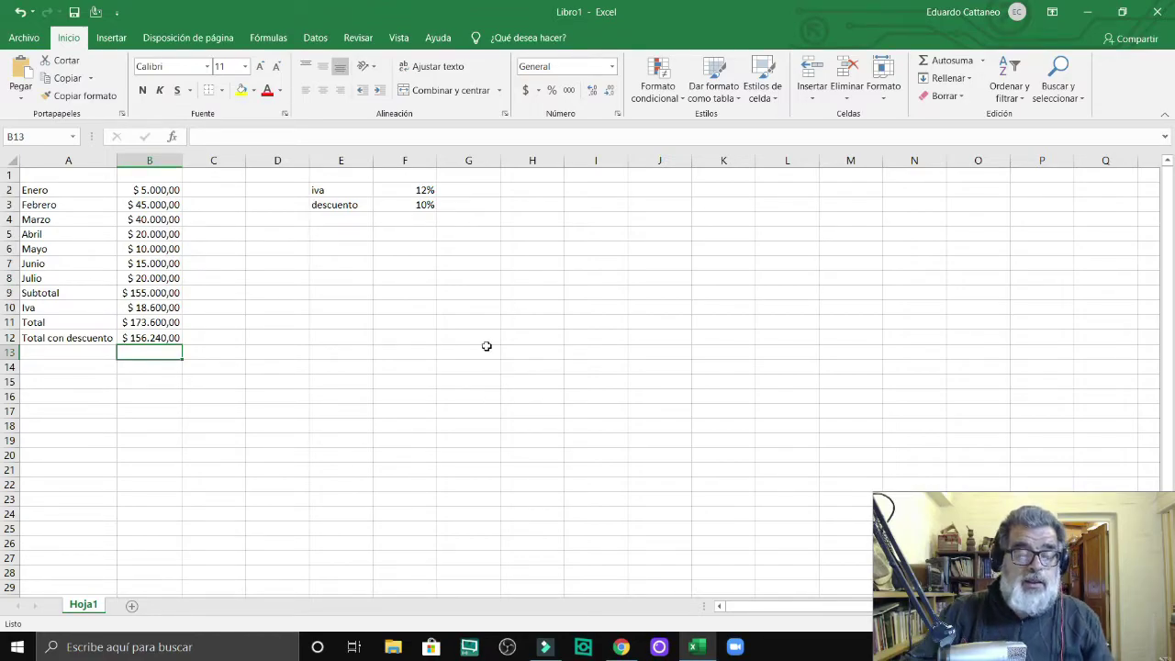
left_click(419, 206)
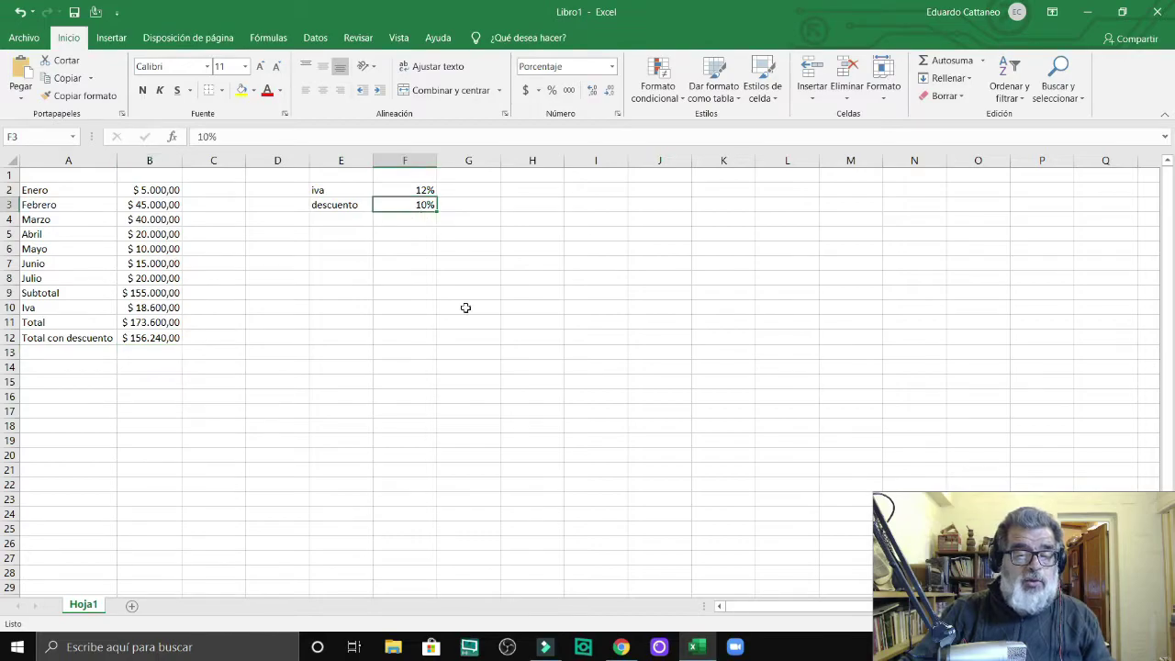
type("5")
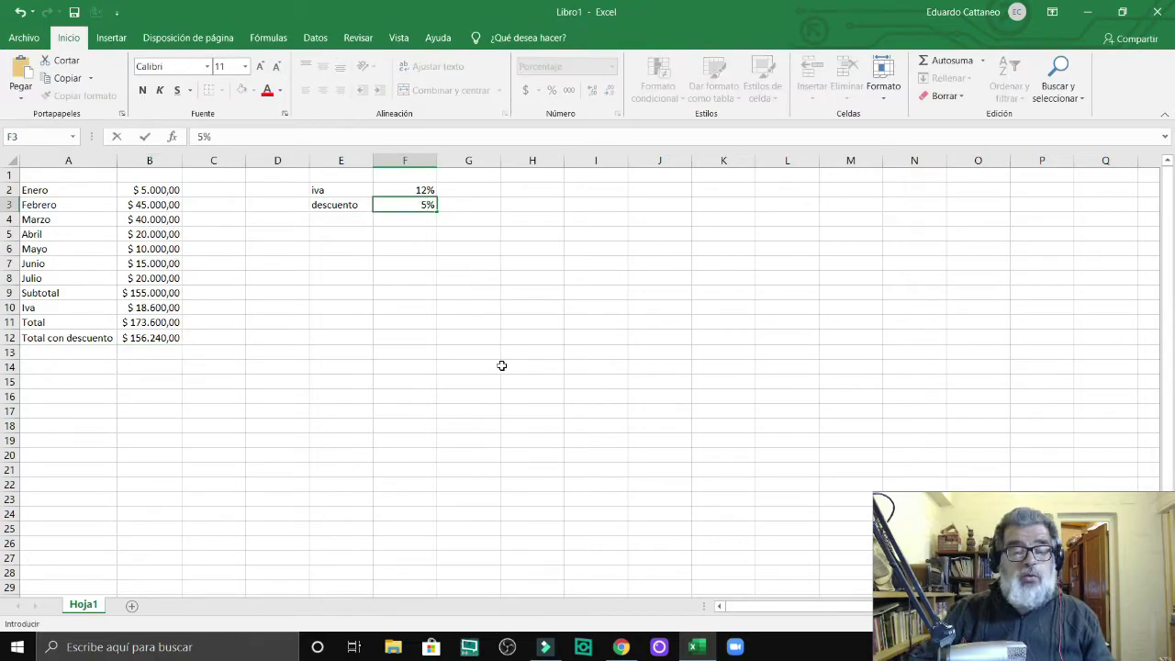
key("Return")
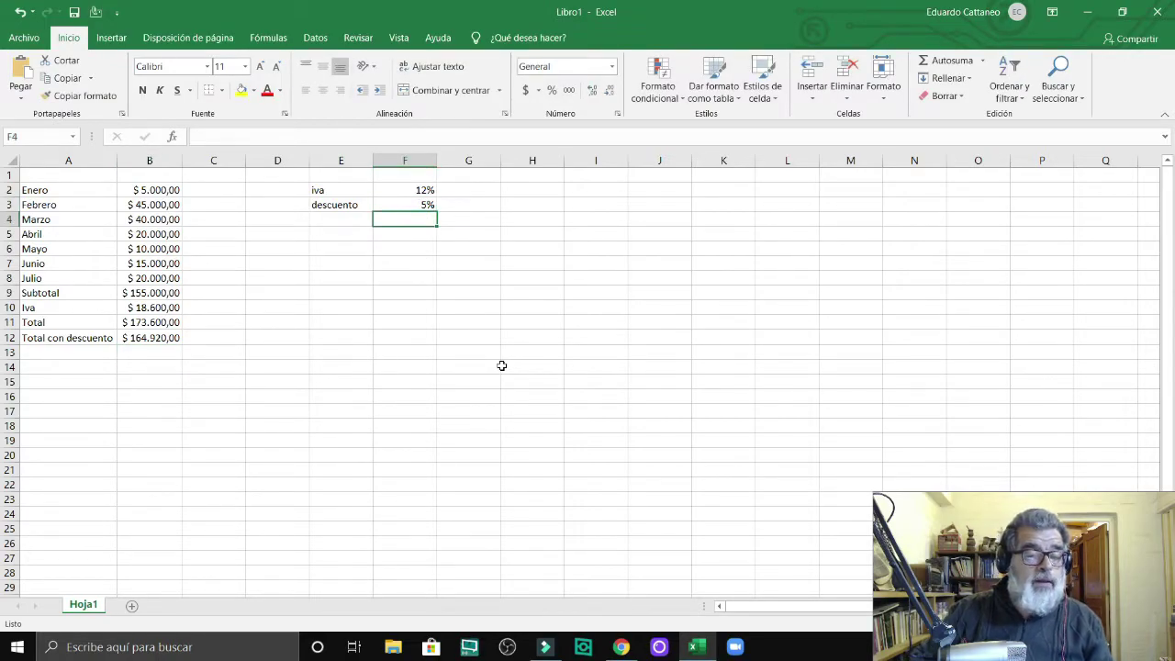
key("Up")
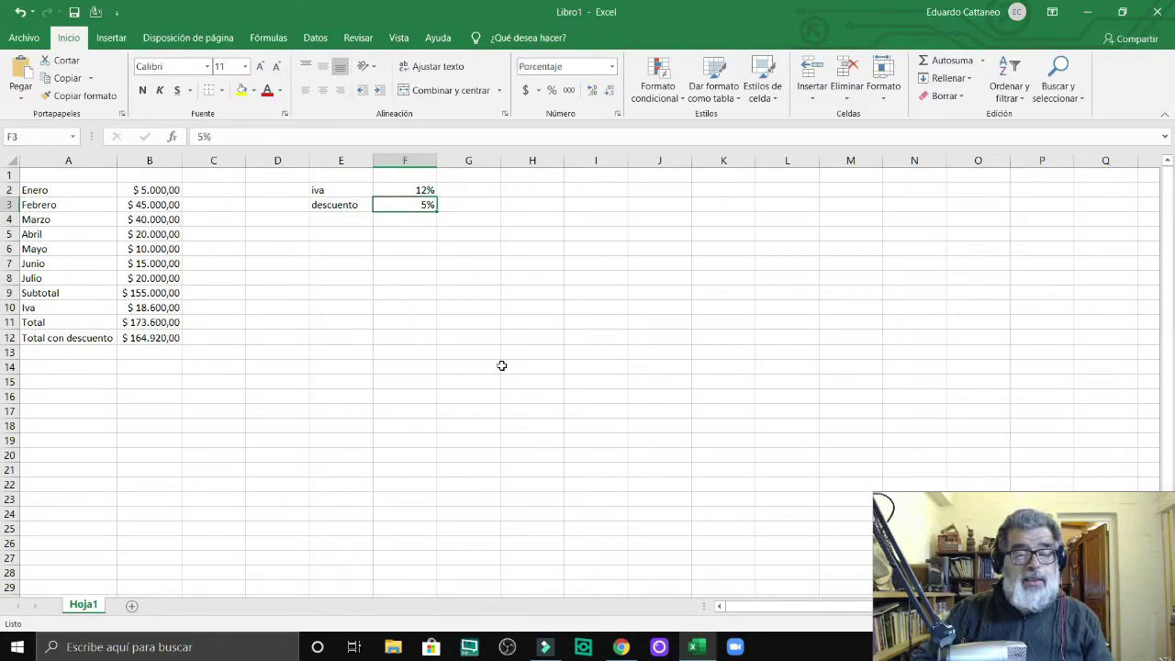
type("10")
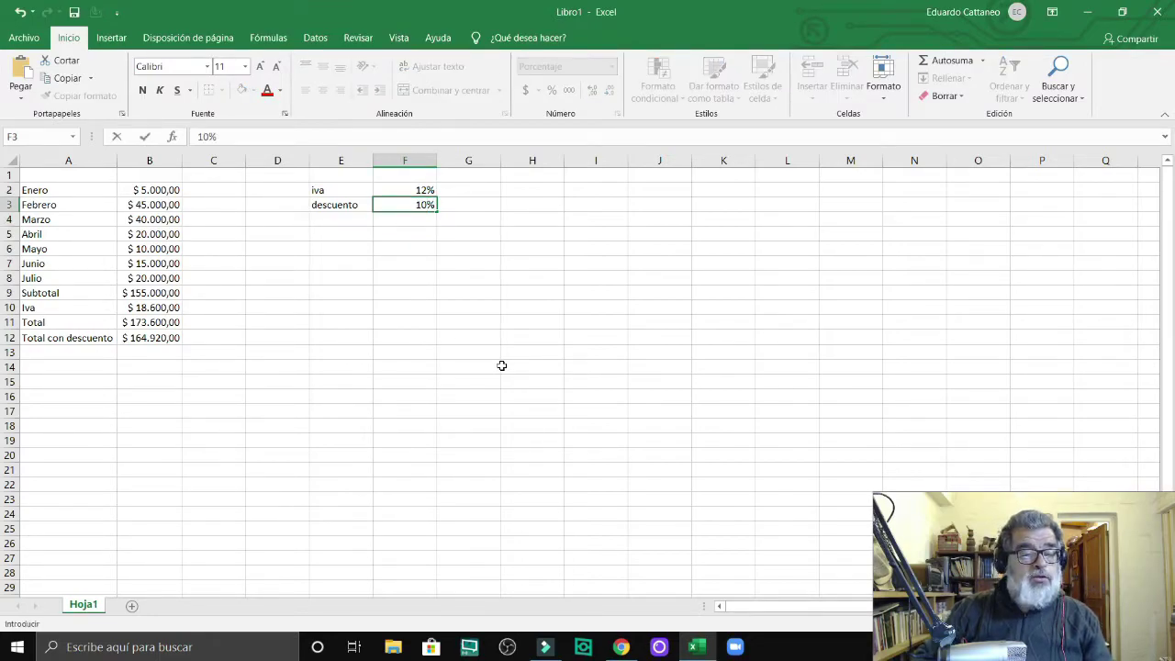
key("Return")
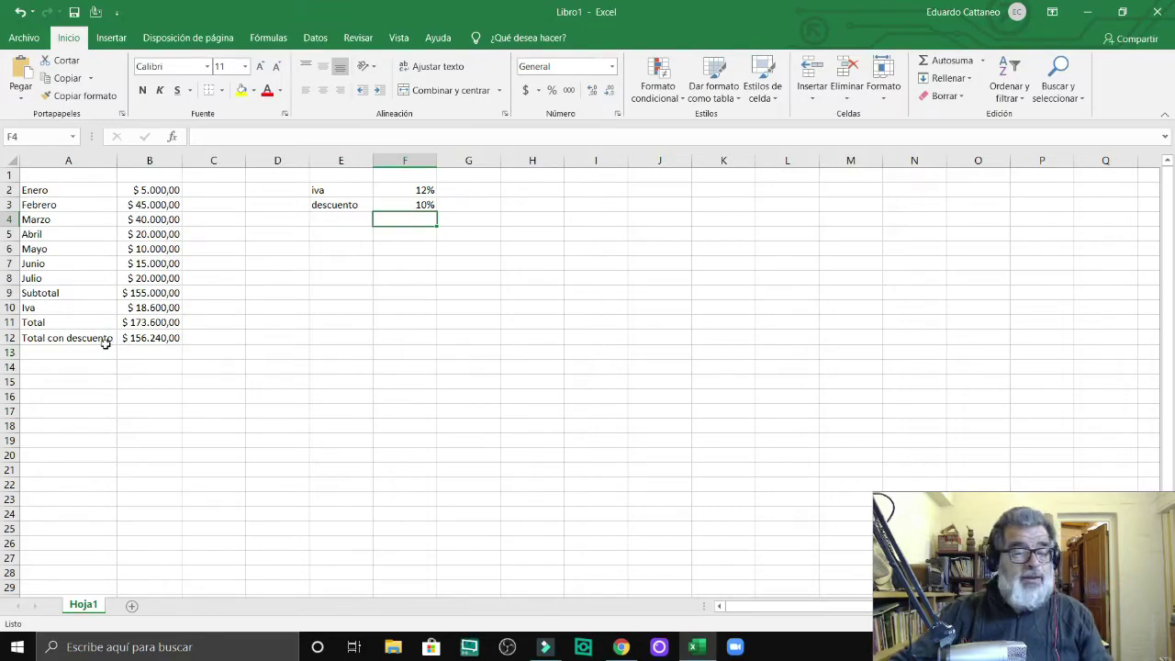
Open B12's =B11-B11*F3 formula and highlight its -B11 and B11*F3 parts.
left_click(151, 338)
double_click(152, 337)
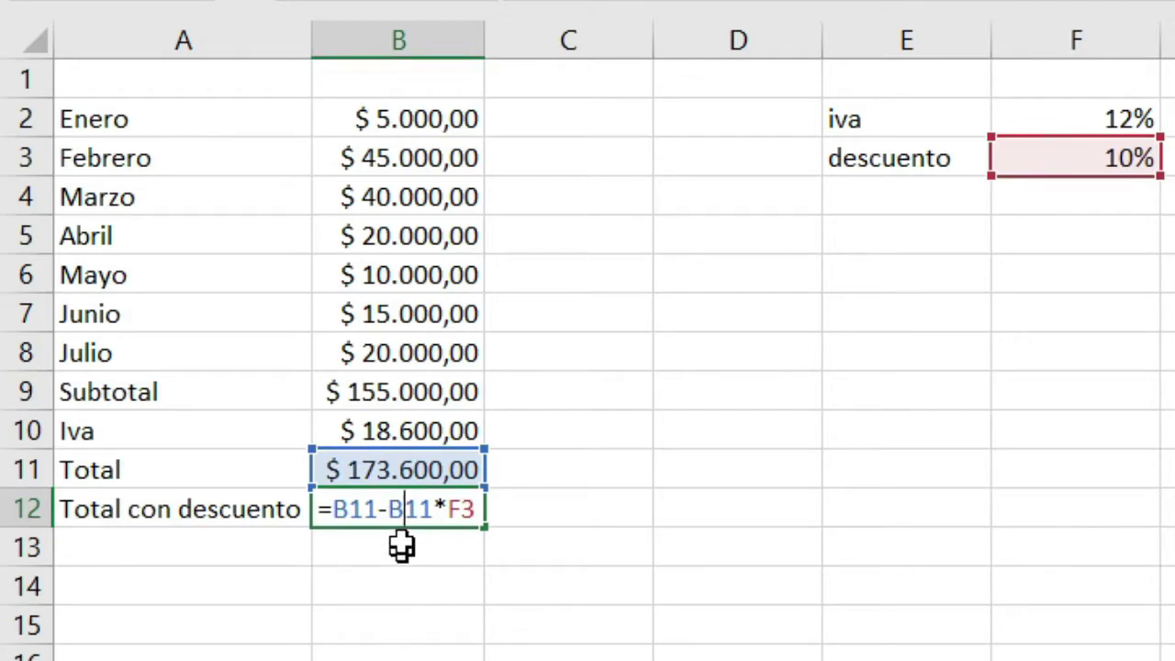
left_click_drag(379, 509, 442, 508)
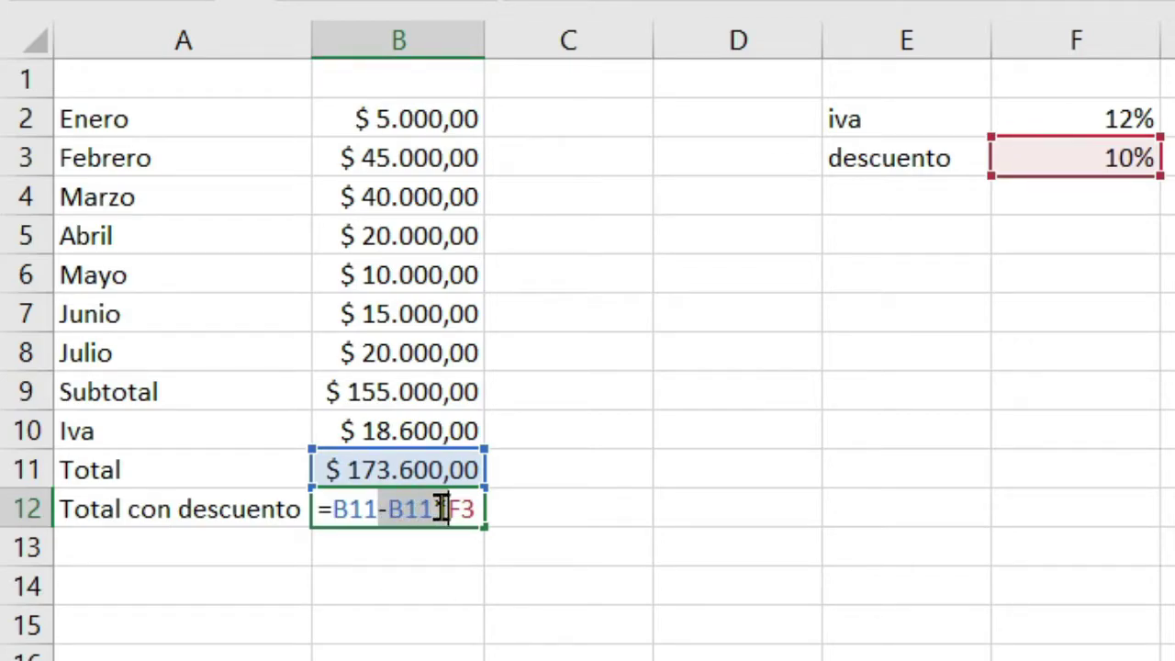
left_click(441, 508)
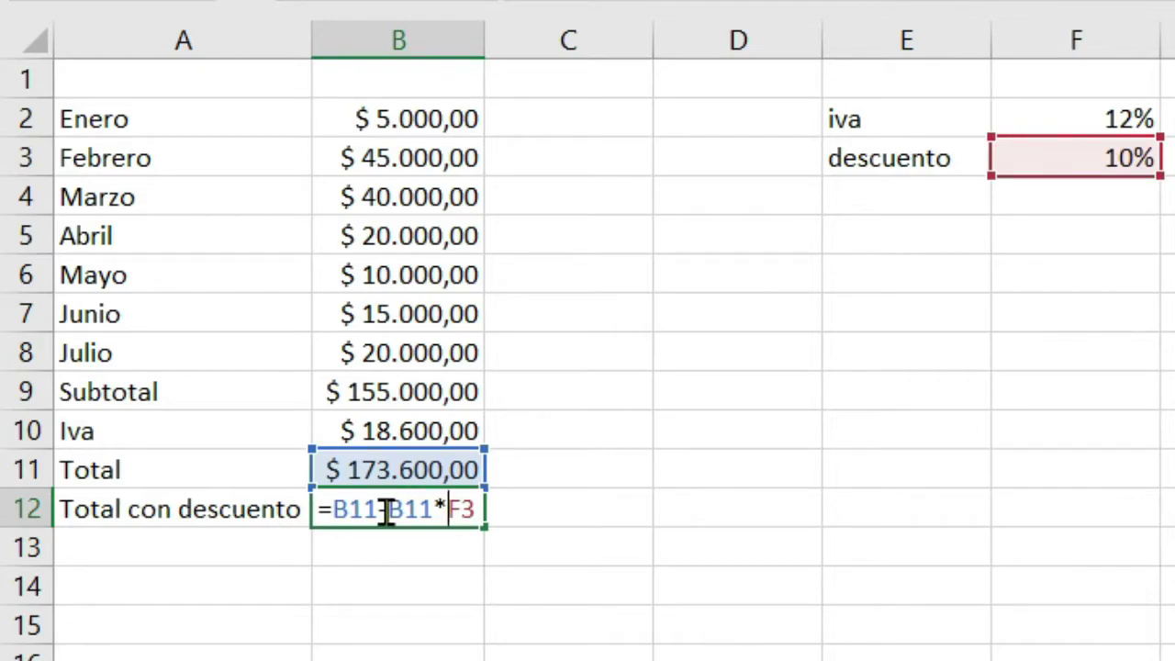
left_click_drag(389, 508, 468, 508)
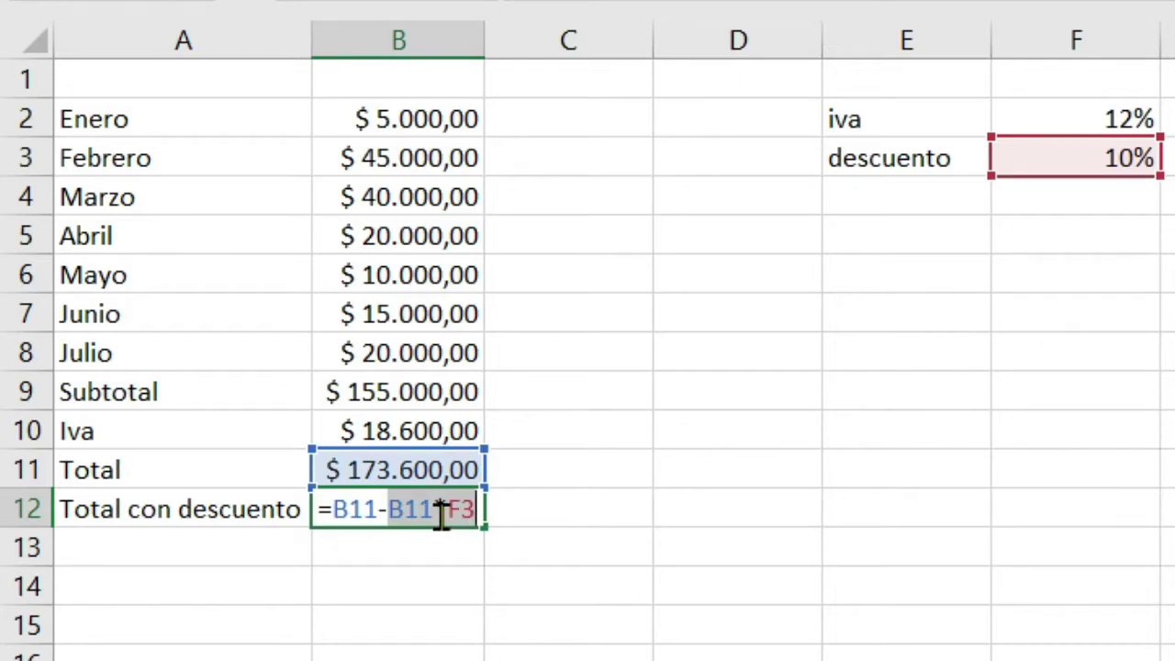
left_click(381, 505)
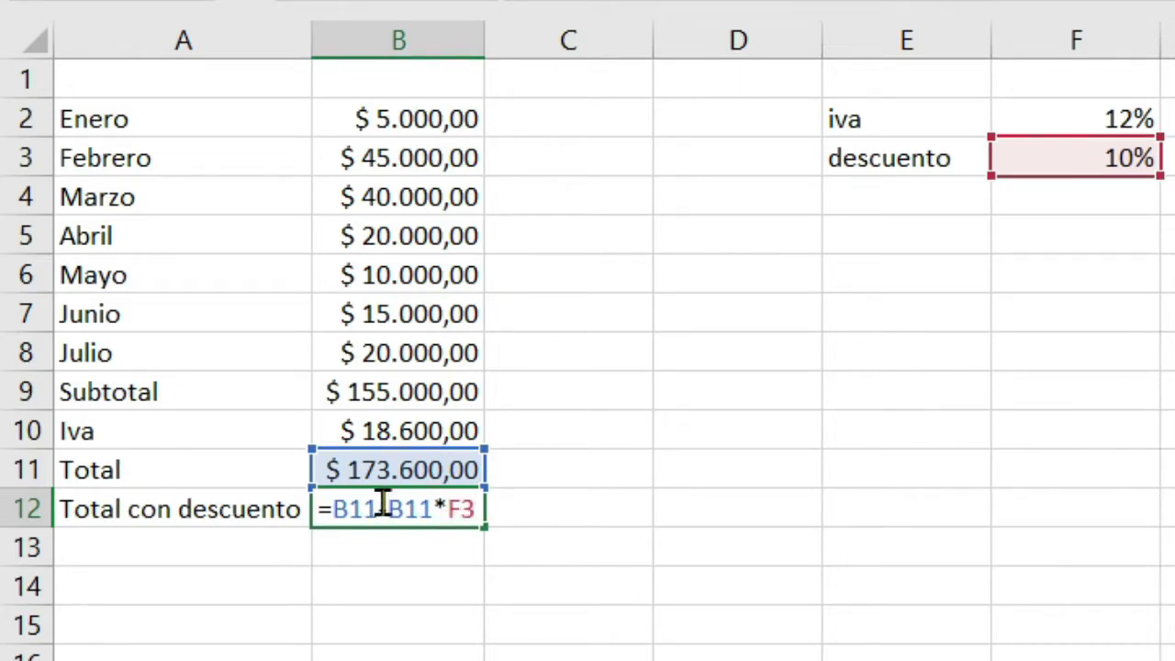
Highlight the B11-B11 portion and the second B11 reference to explain the discount calculation.
left_click_drag(381, 505, 330, 506)
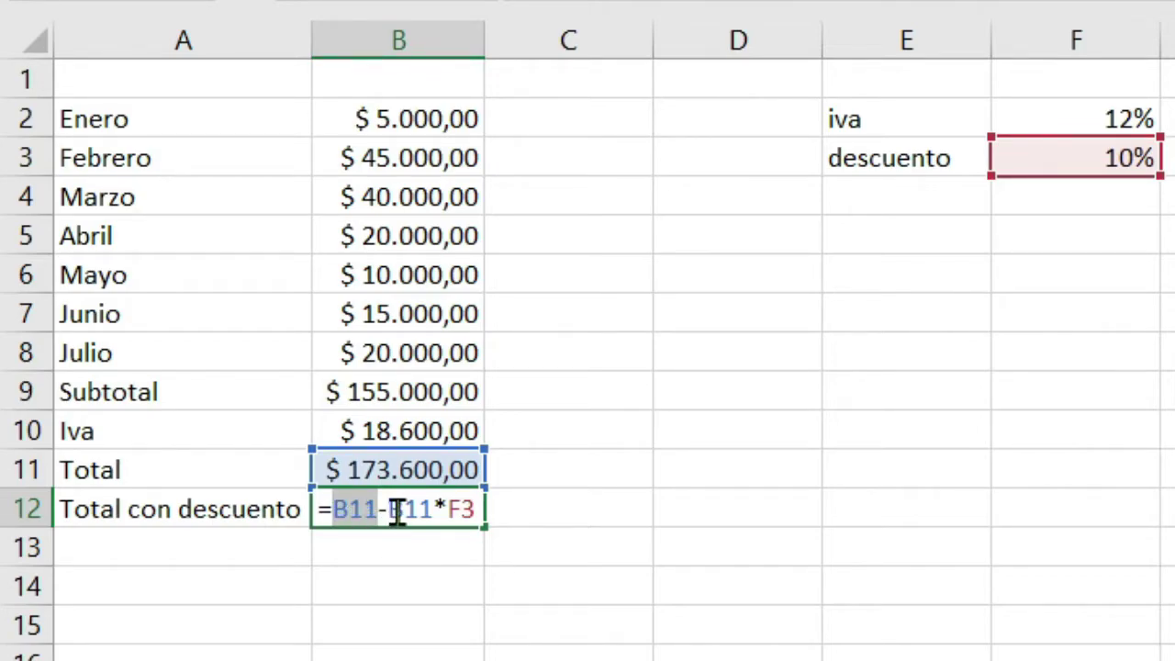
left_click_drag(404, 510, 461, 519)
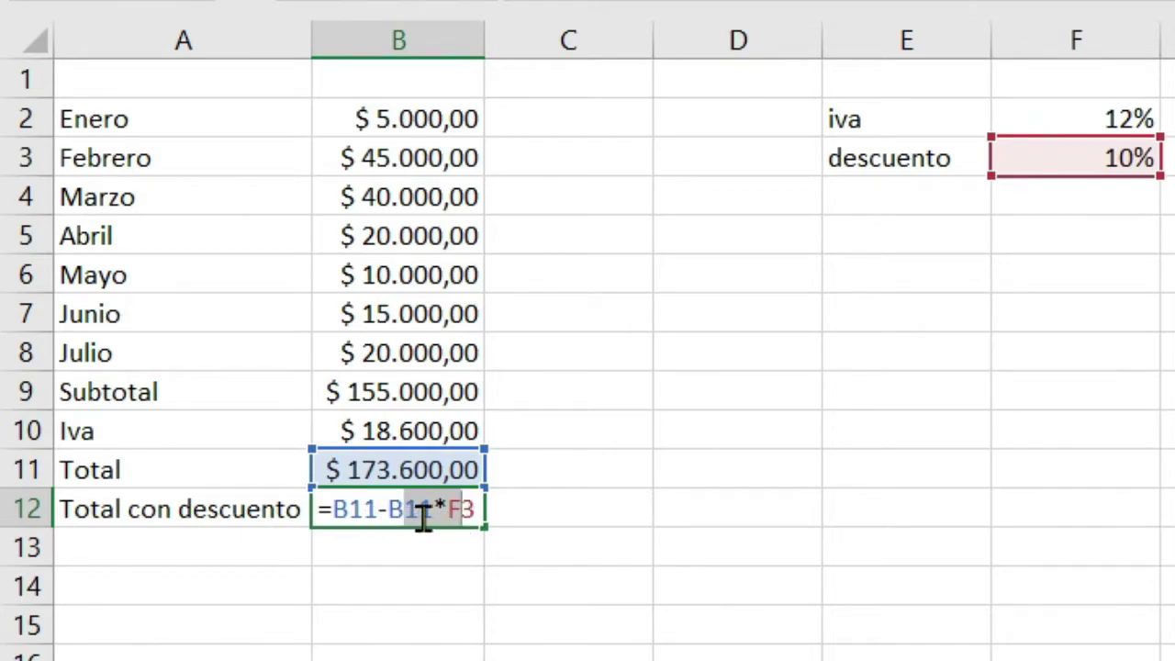
left_click(422, 518)
left_click_drag(432, 519, 330, 517)
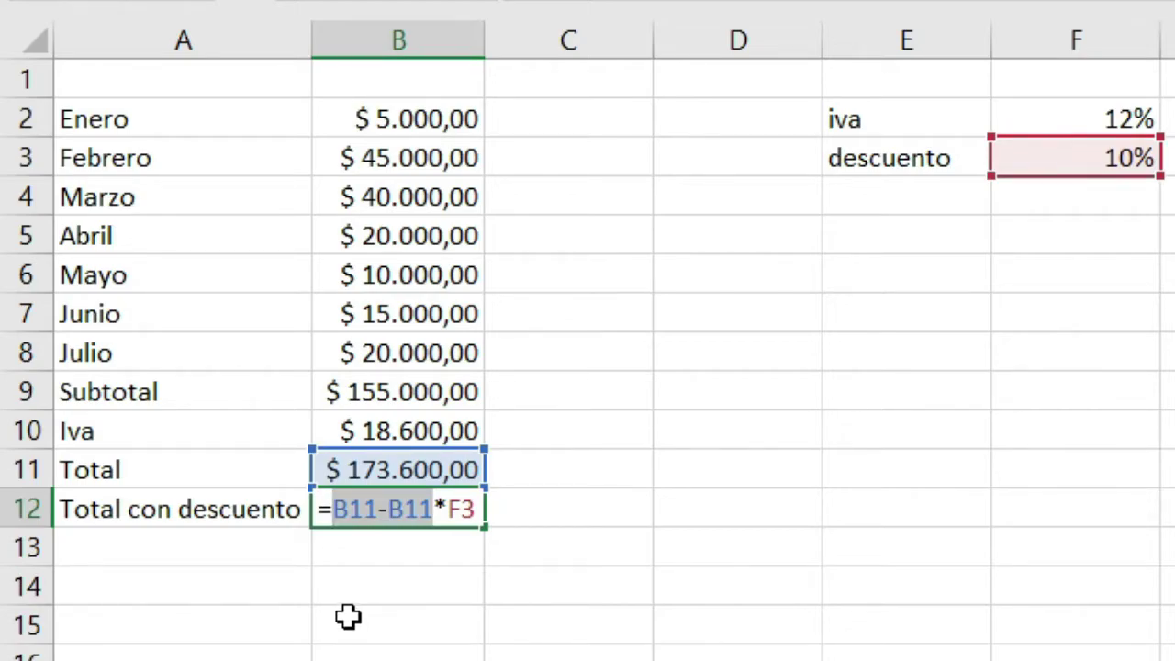
left_click(381, 512)
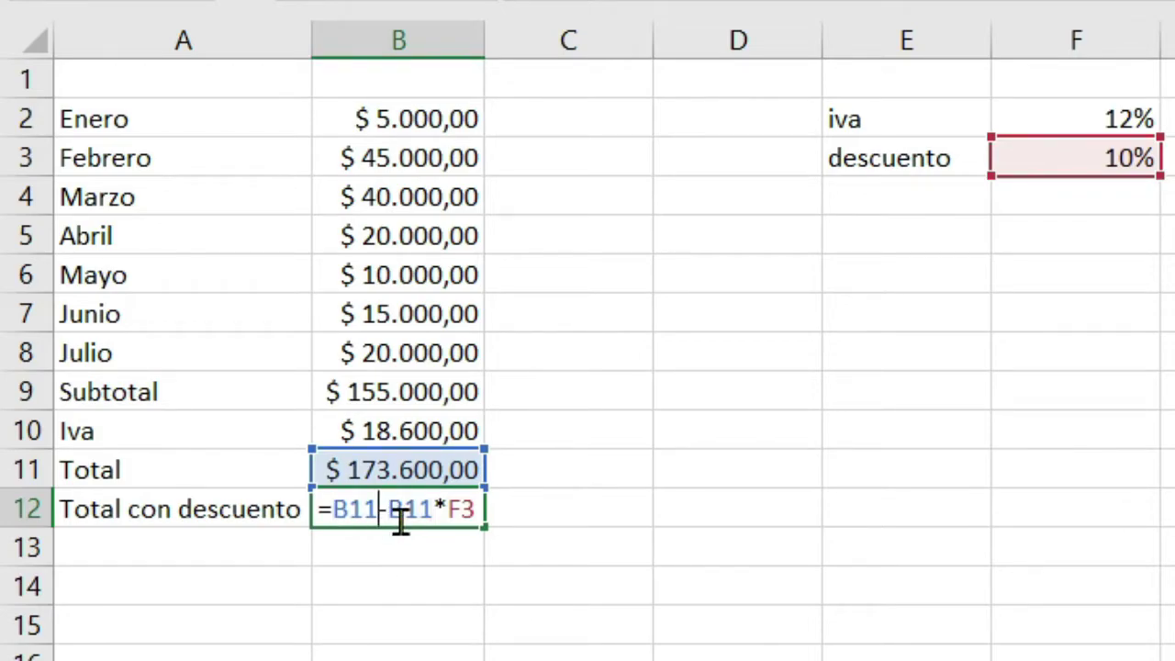
left_click_drag(402, 512, 454, 514)
left_click(380, 514)
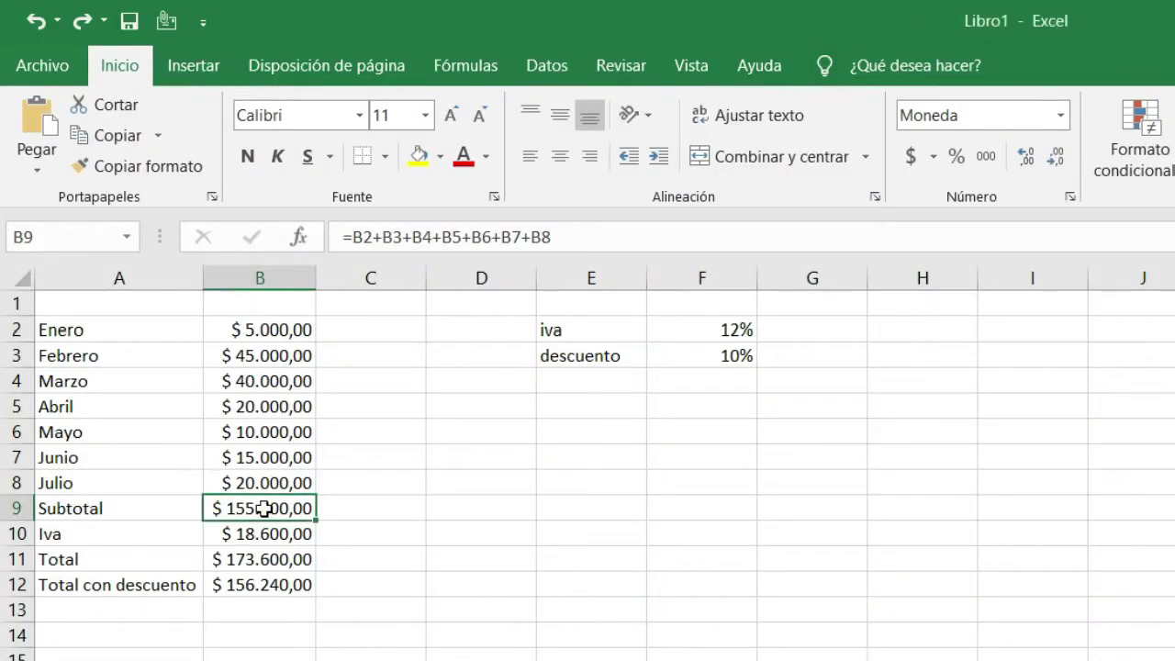
Change B9's Subtotal range end from B8 to A8 to trigger #¡VALOR!, then inspect B9 and text cell A8.
left_click(546, 236)
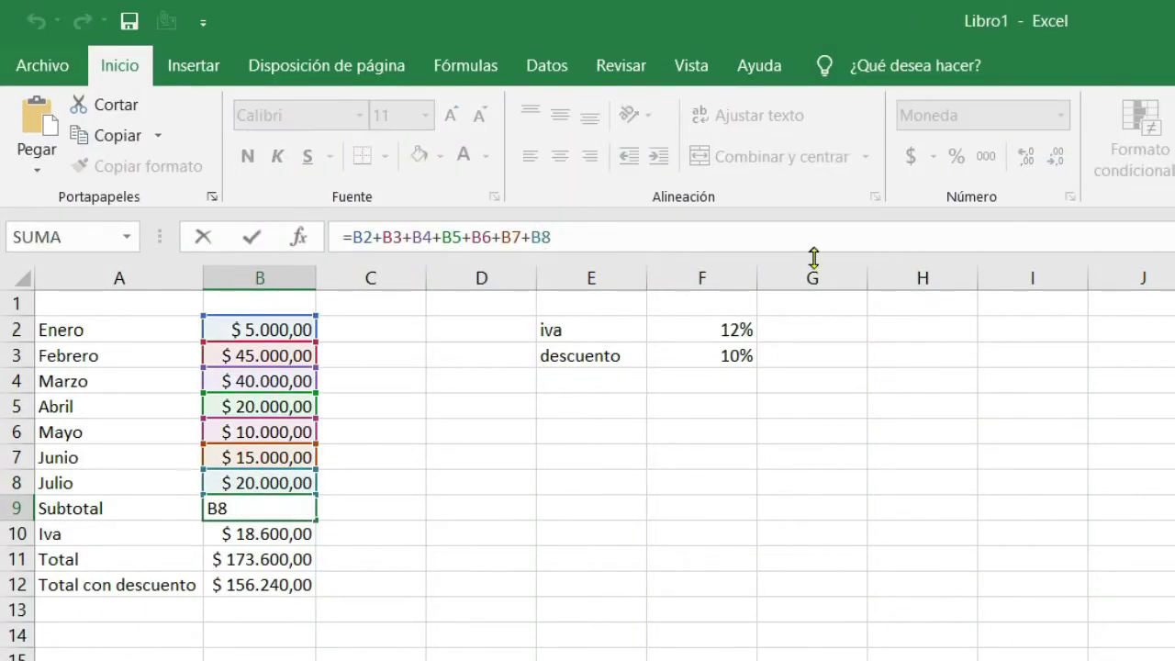
key("BackSpace")
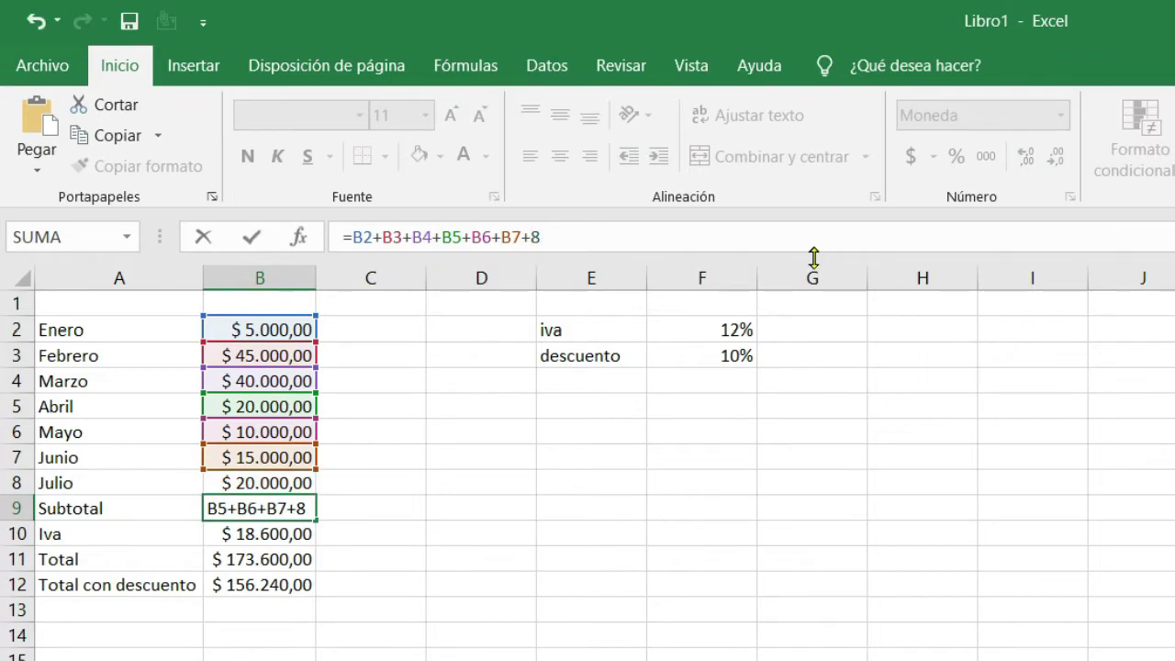
type("a")
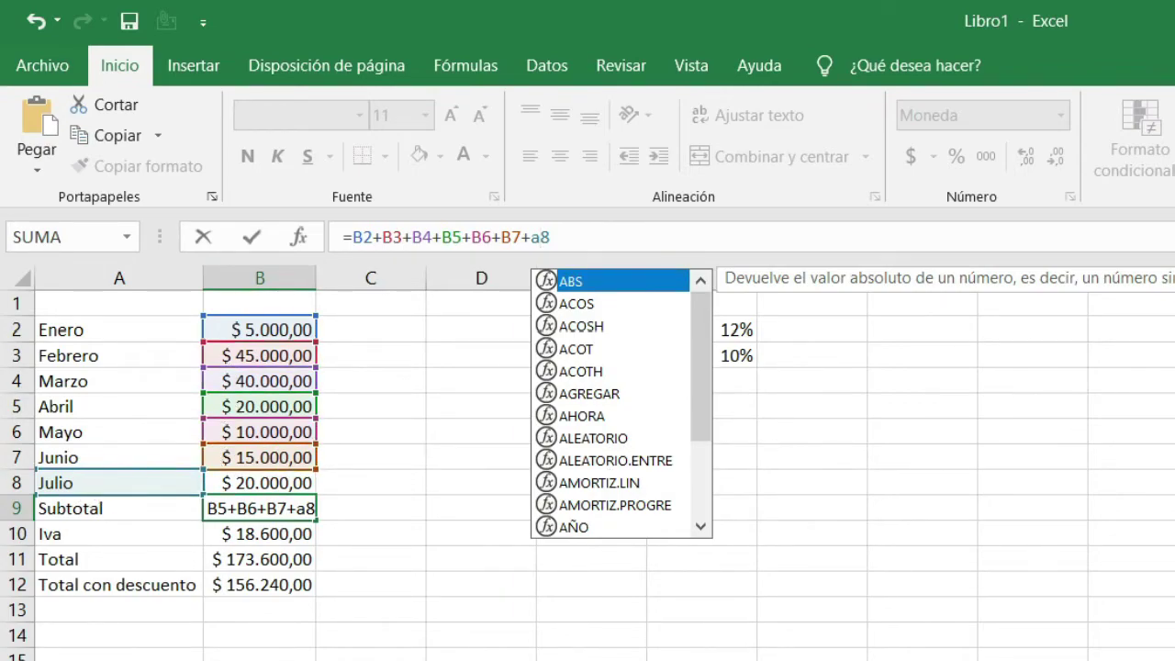
key("Return")
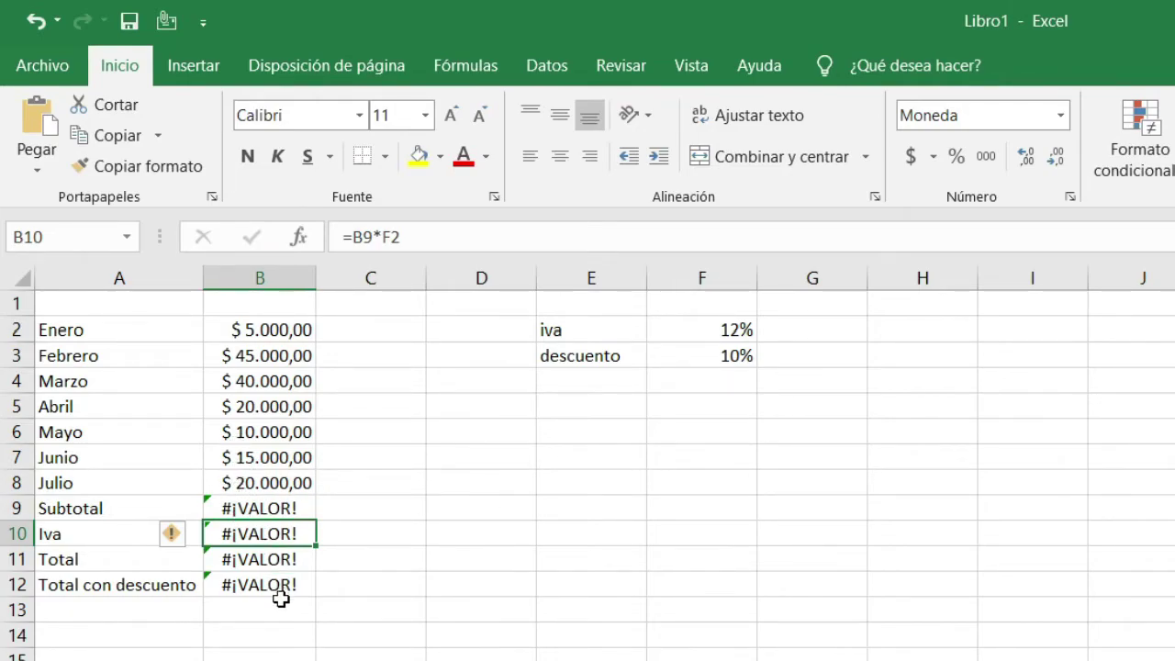
left_click(271, 513)
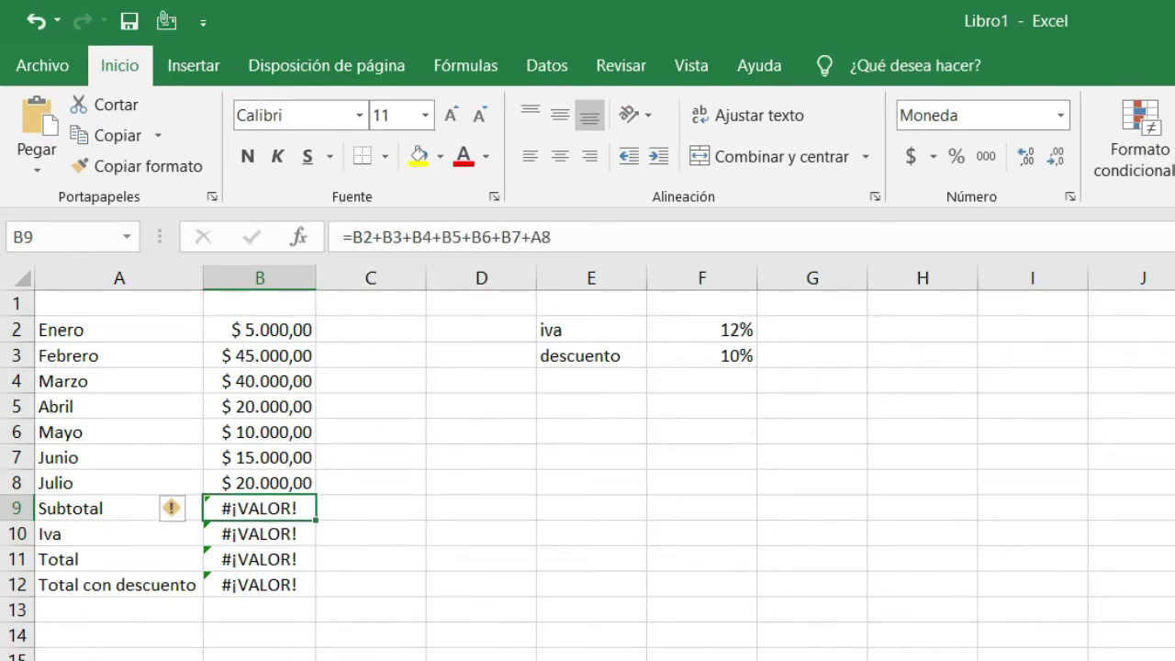
left_click(58, 483)
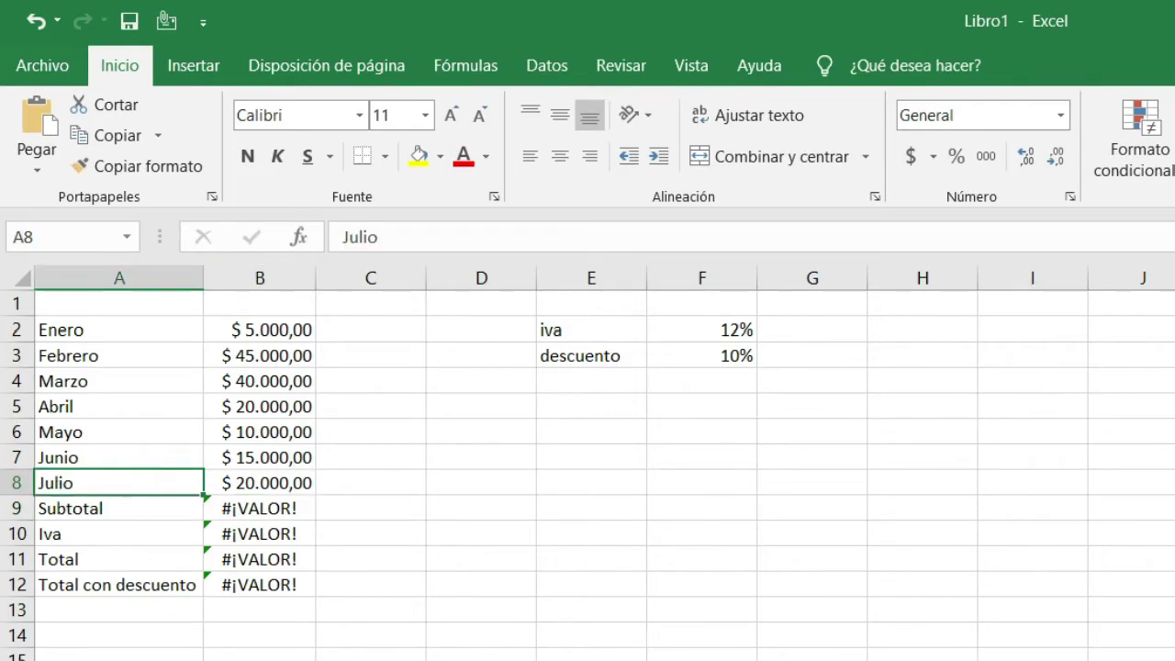
left_click(264, 507)
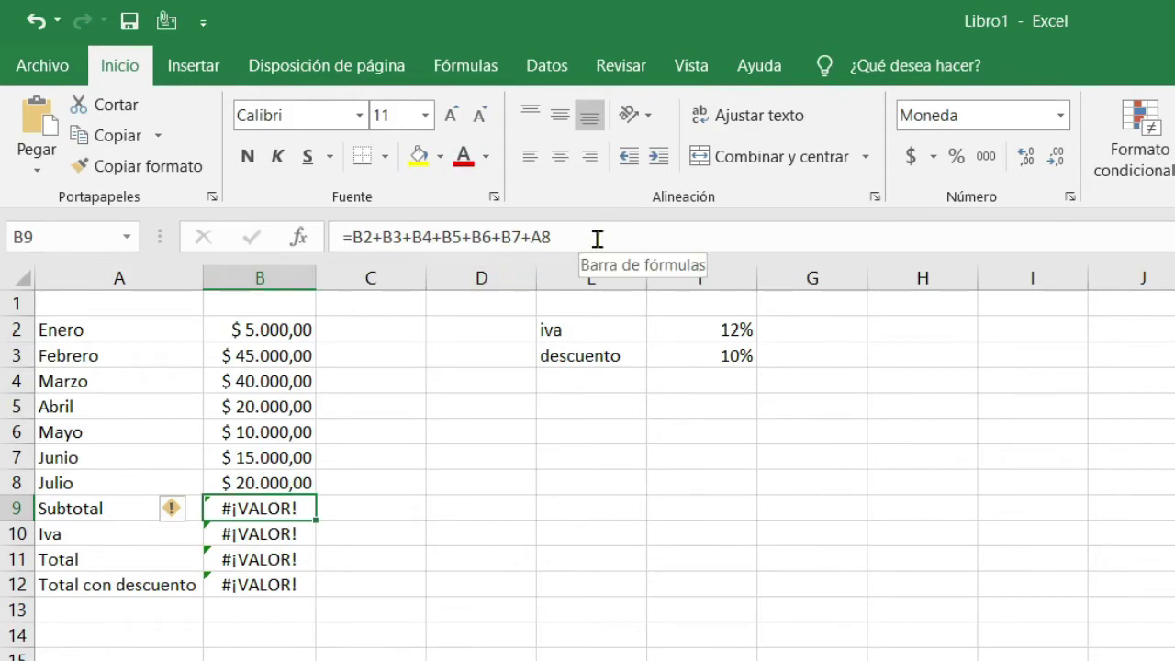
Change the Subtotal reference in B9 back from A8 to B8, clearing the #¡VALOR! errors.
left_click(605, 241)
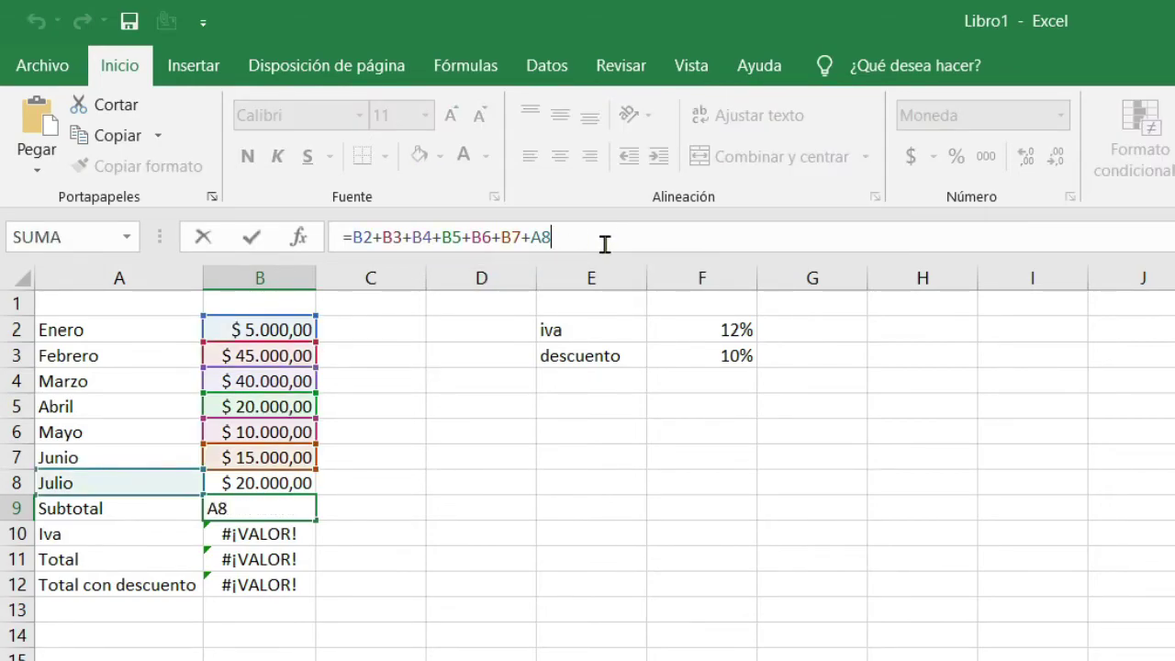
key("BackSpace")
key("BackSpace")
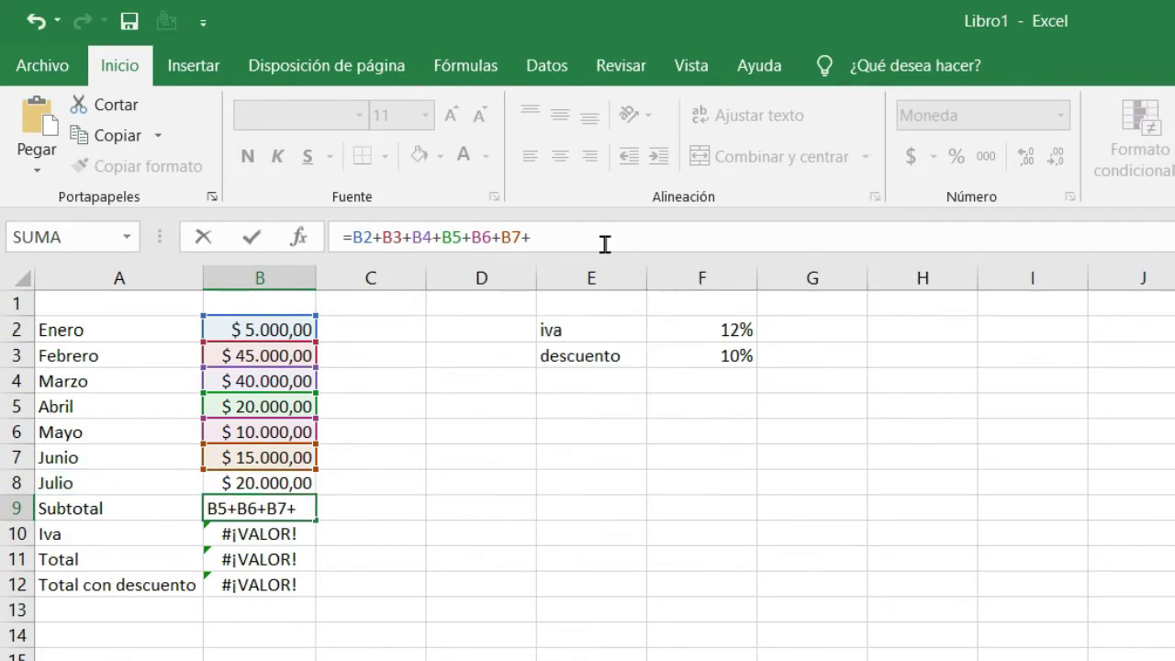
type("b8")
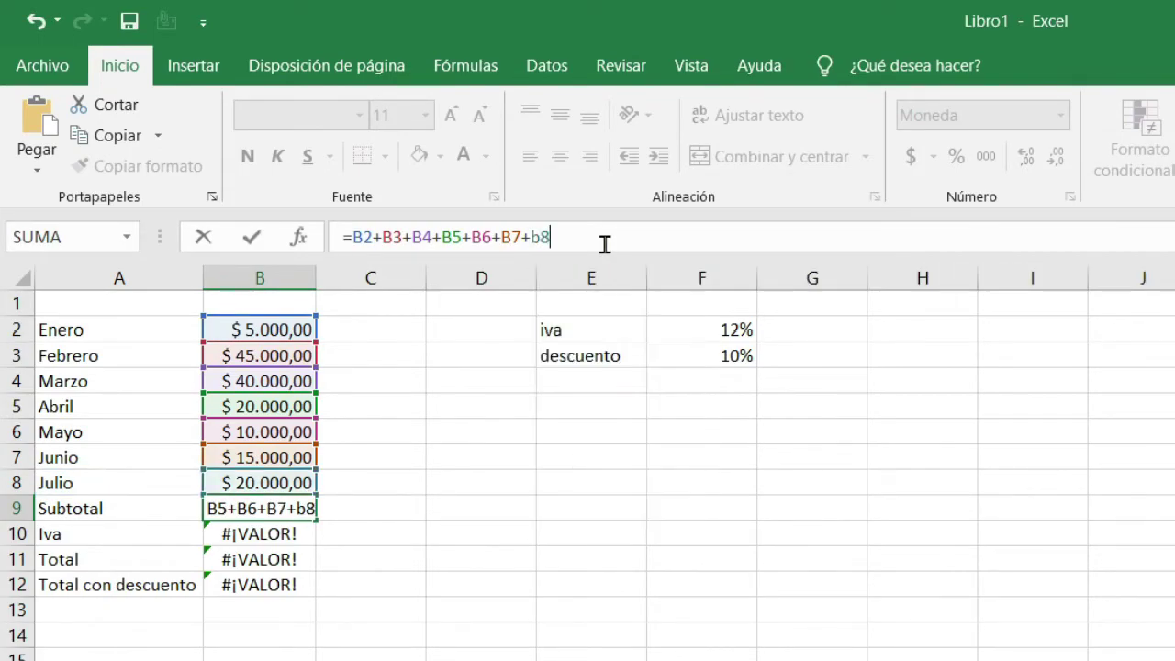
key("Return")
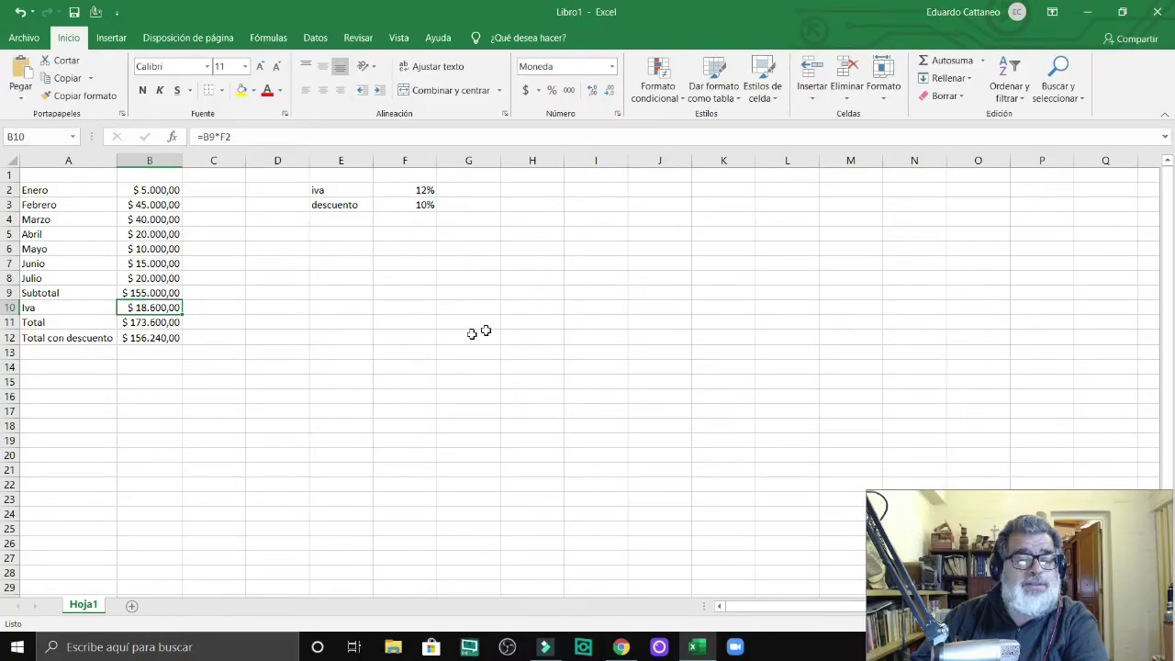
Change the Iva formula in B10 from =B9*F2 to =B10*F2, creating a circular reference.
double_click(151, 307)
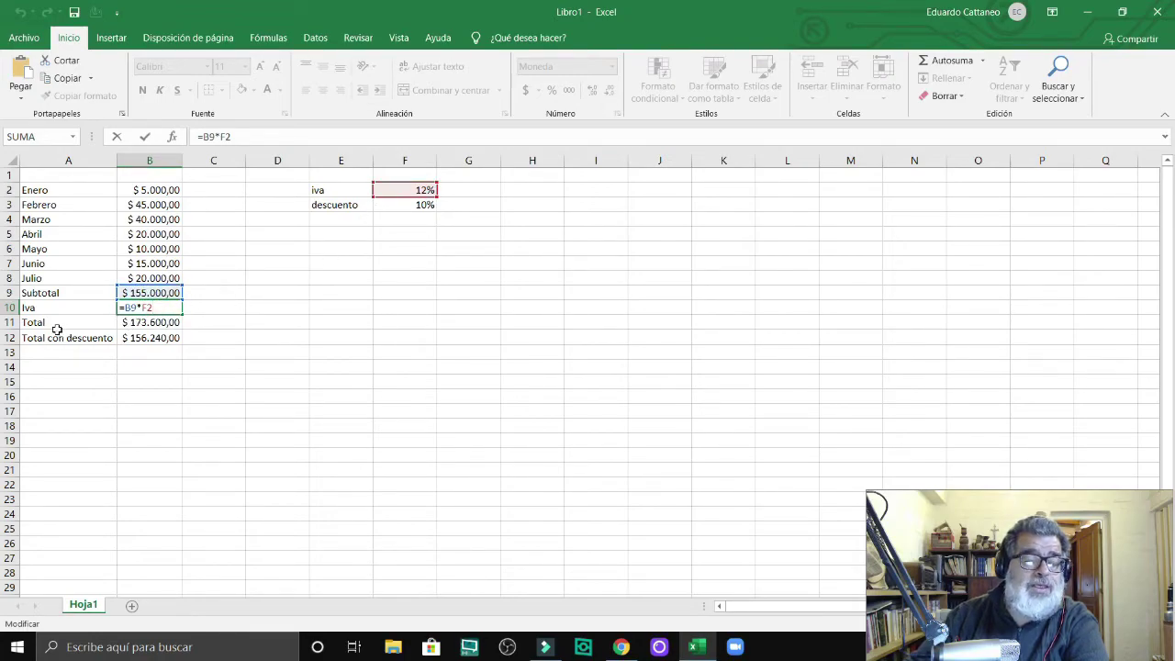
left_click(138, 310)
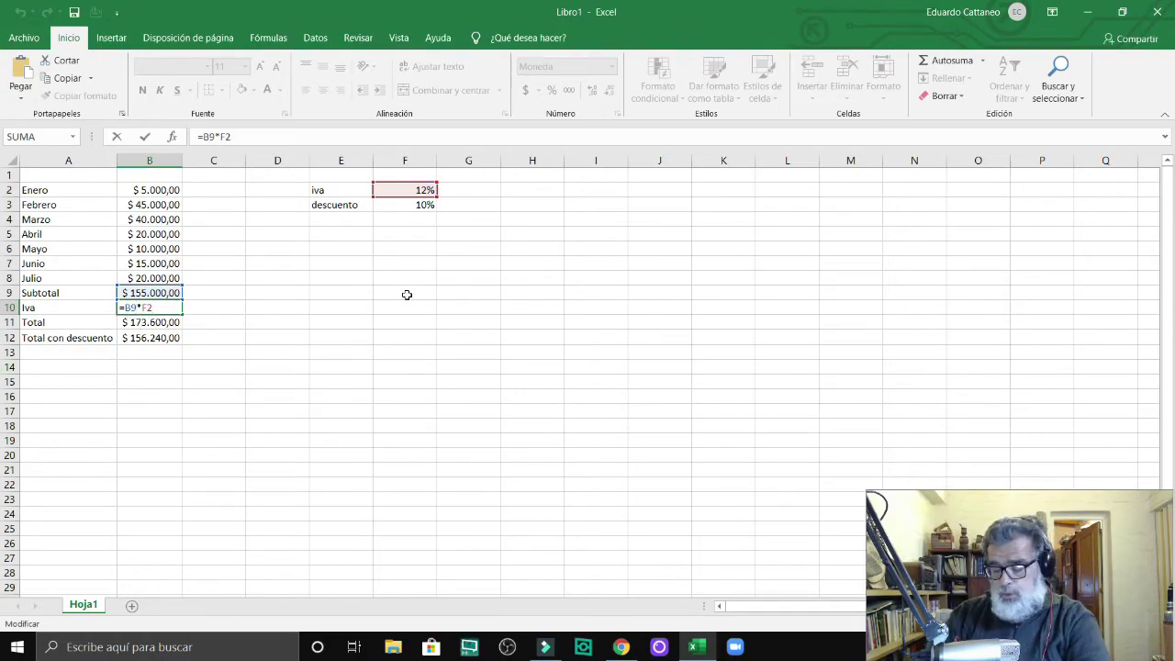
key("BackSpace")
type("10")
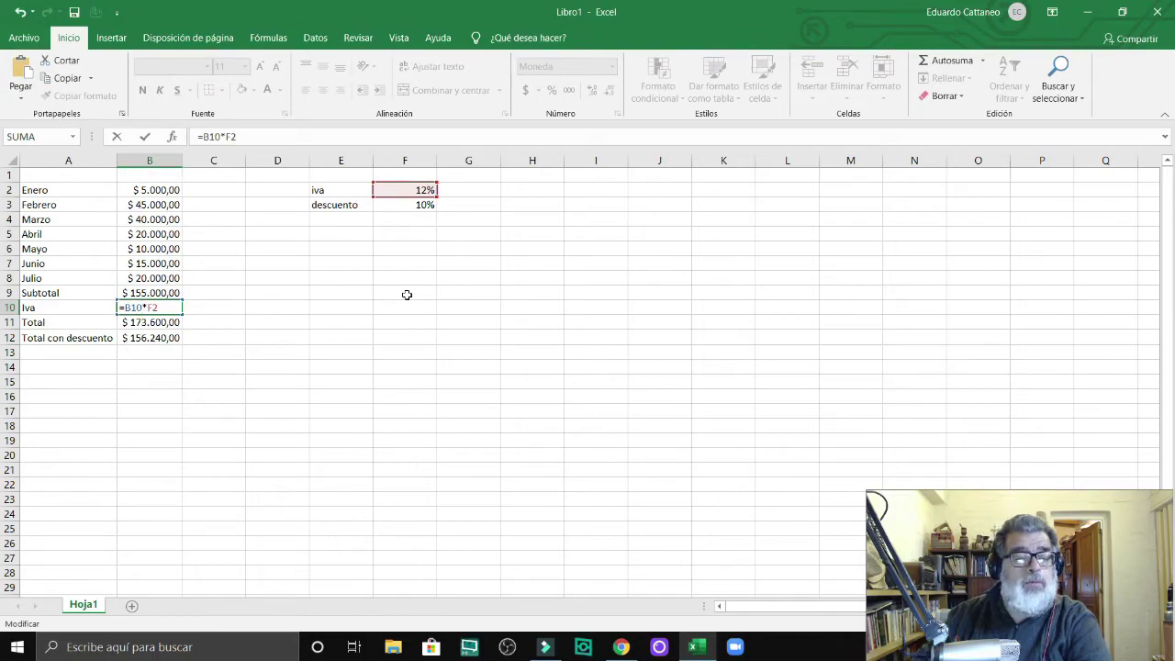
key("Return")
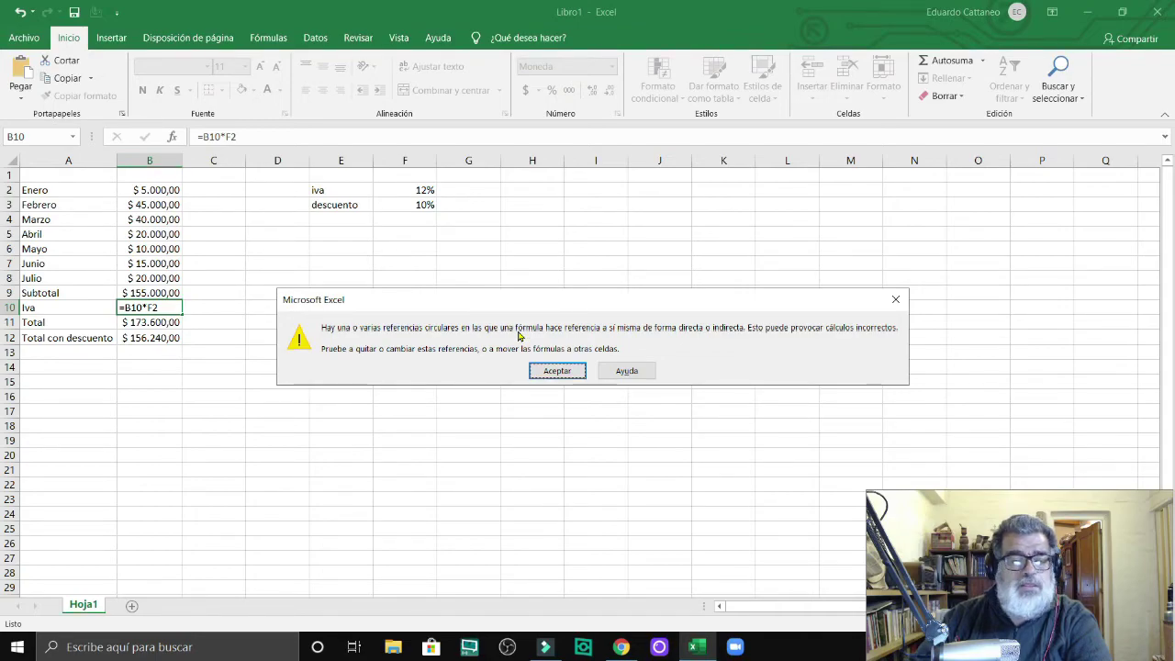
Dismiss the circular reference warning and change B10 back to =B9*F2, showing $ 18.600,00.
left_click(555, 373)
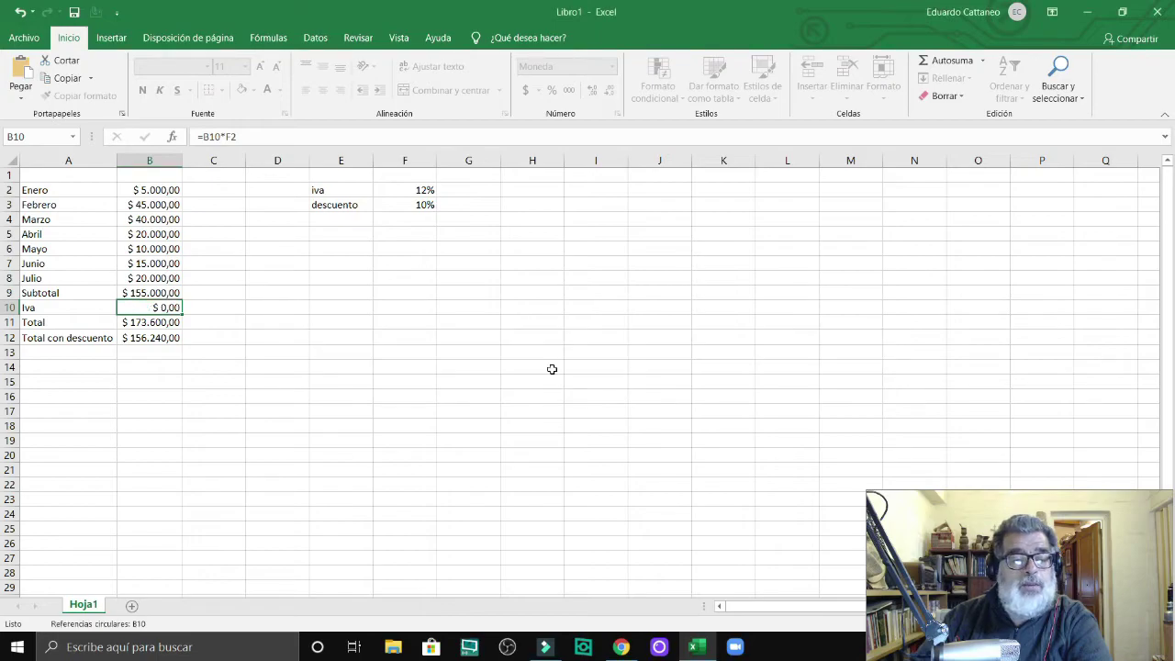
left_click(170, 309)
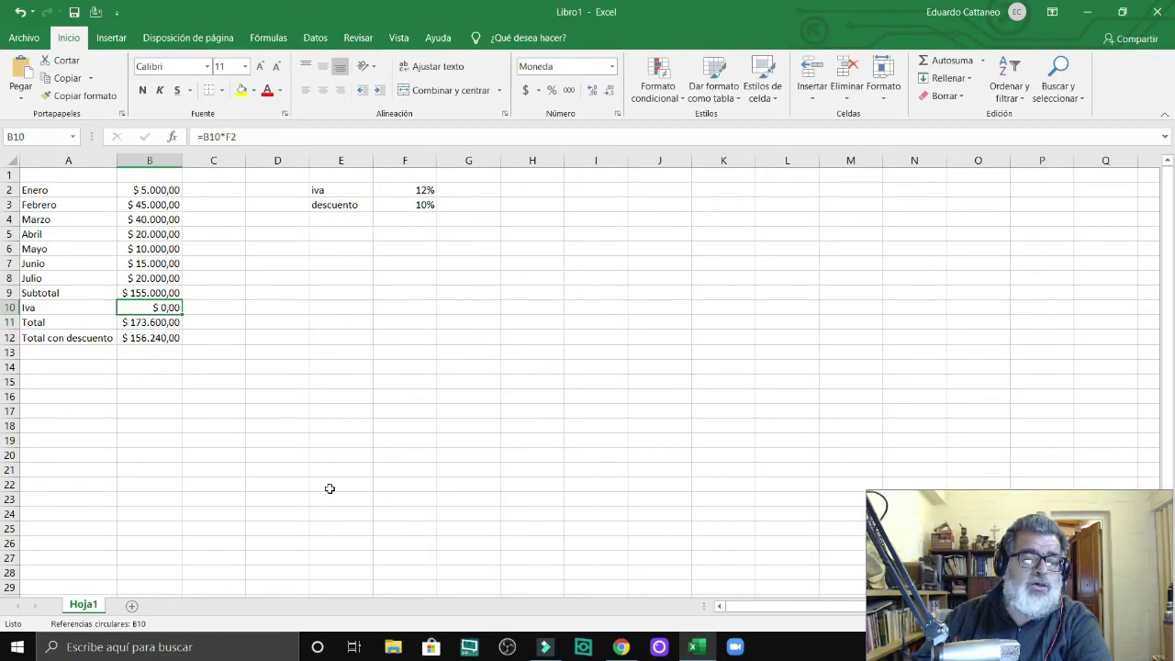
double_click(161, 307)
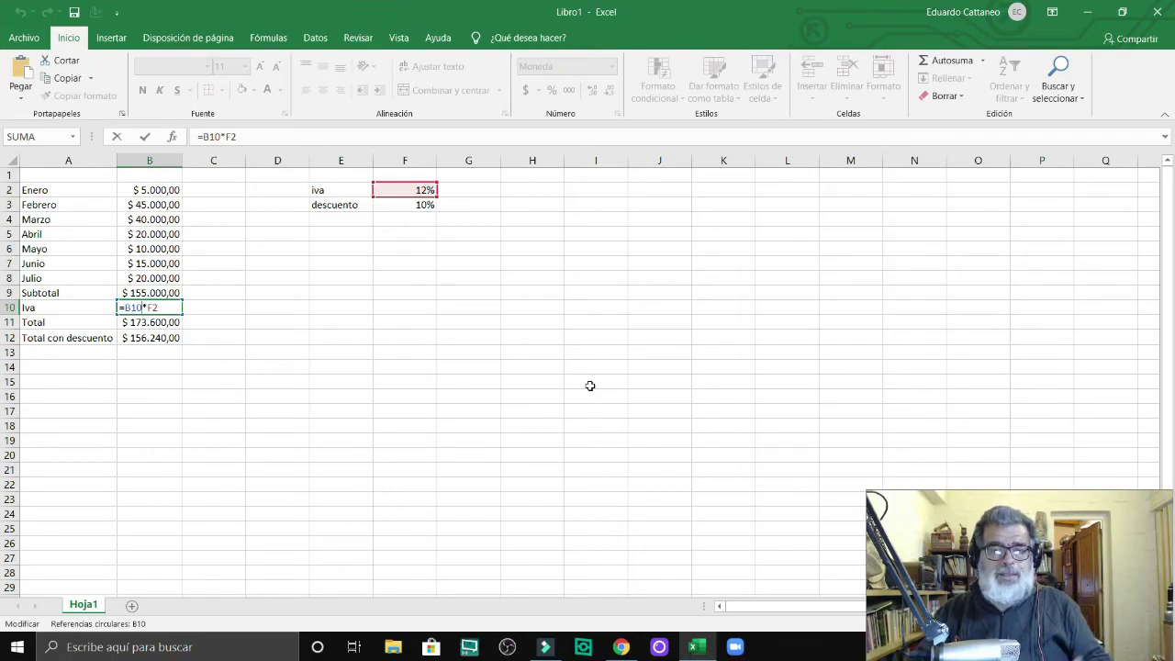
left_click(143, 308)
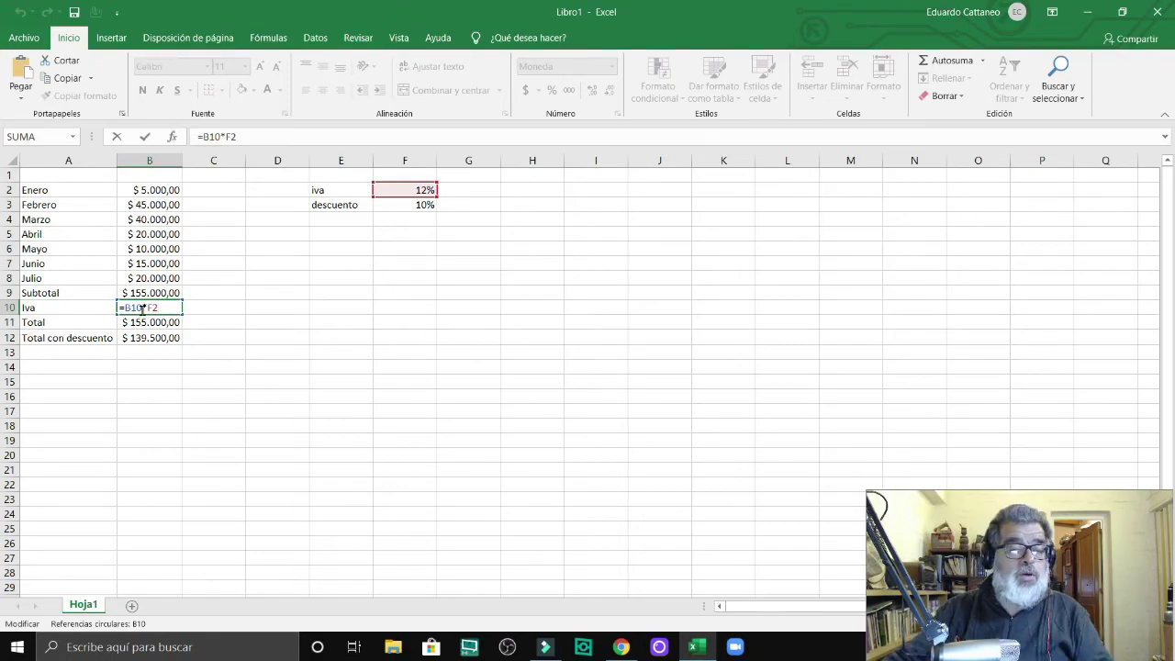
key("BackSpace")
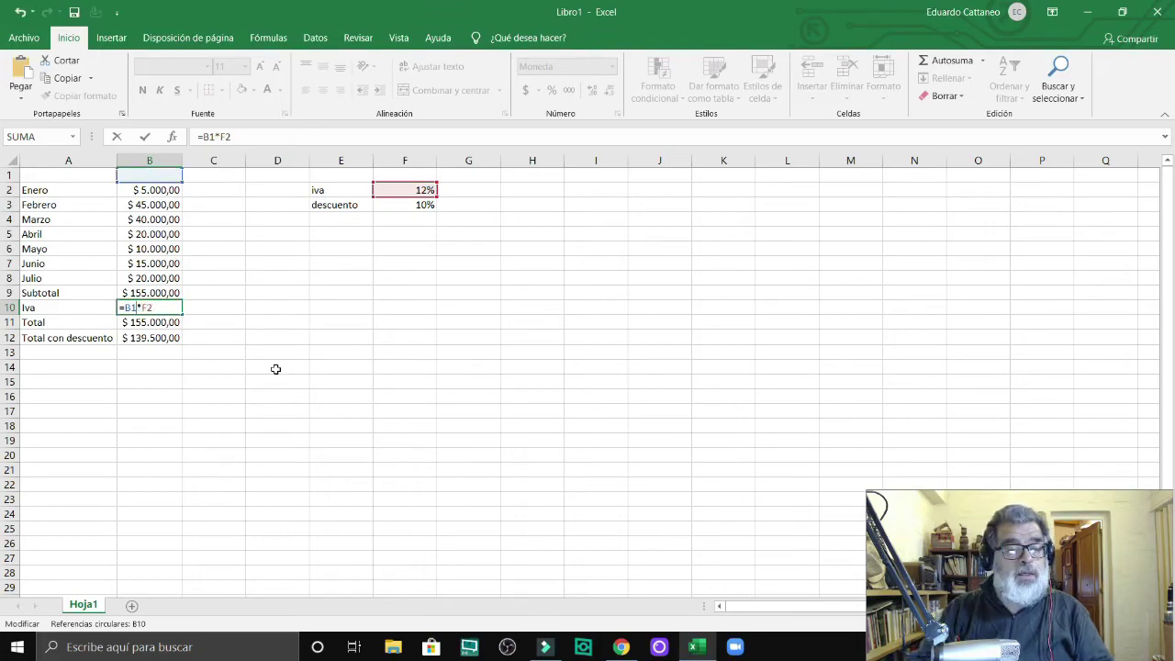
key("BackSpace")
type("9")
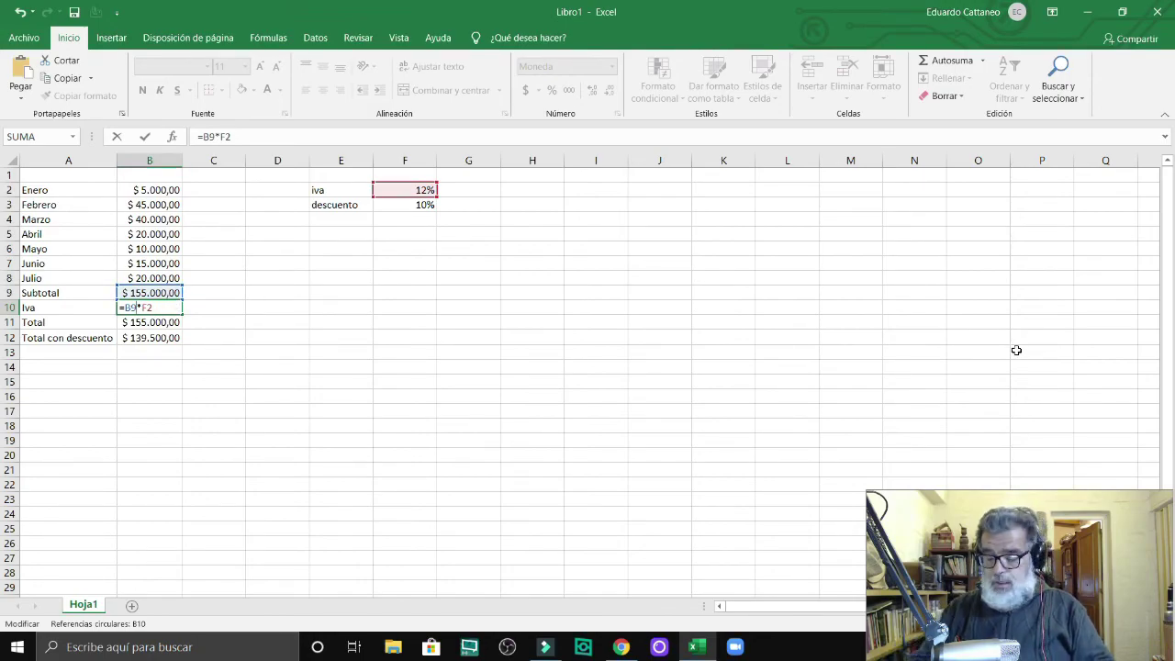
key("Return")
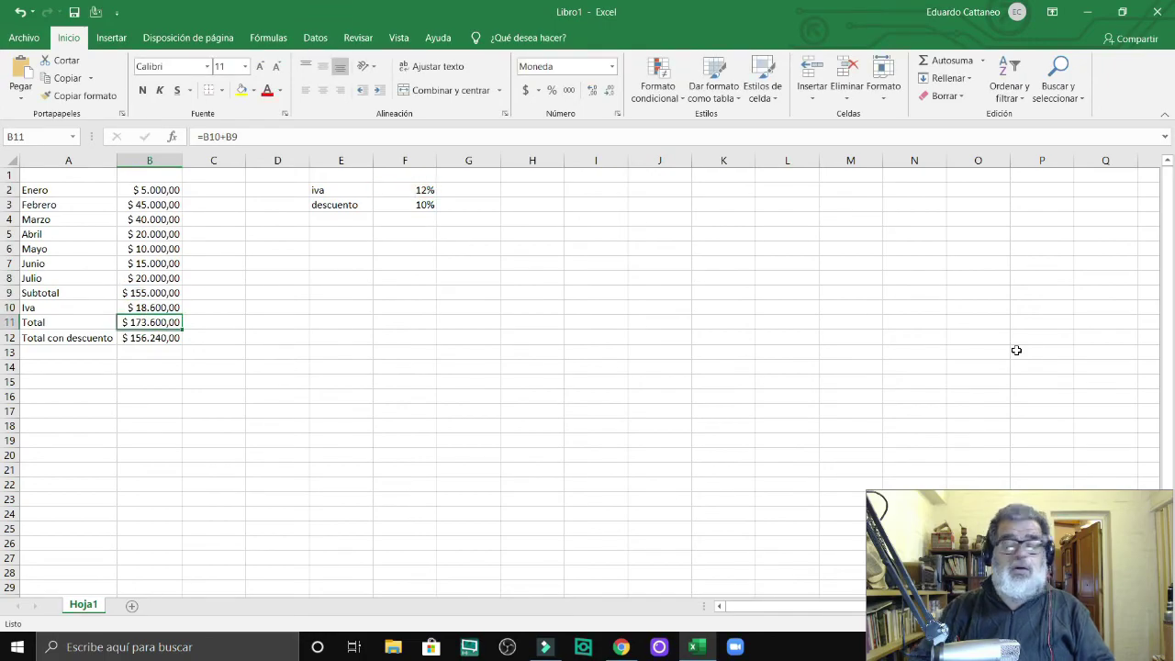